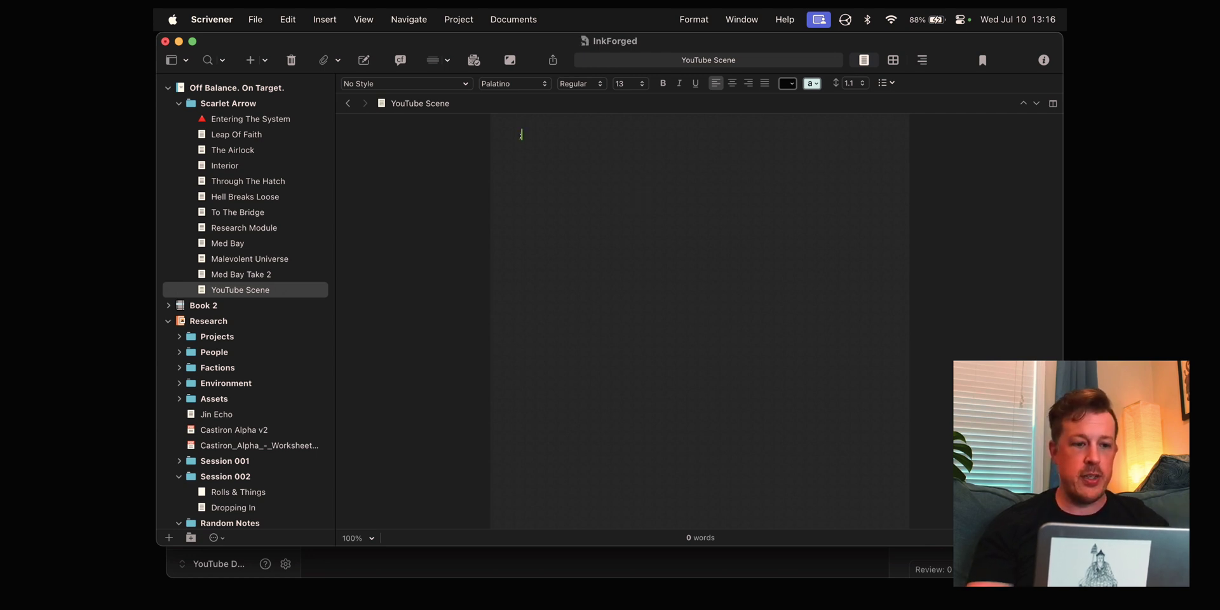
Expand the 'bac' snippet to fill YouTube Scene with placeholder paragraphs.
type("bac")
scroll(699, 318, "up", 5)
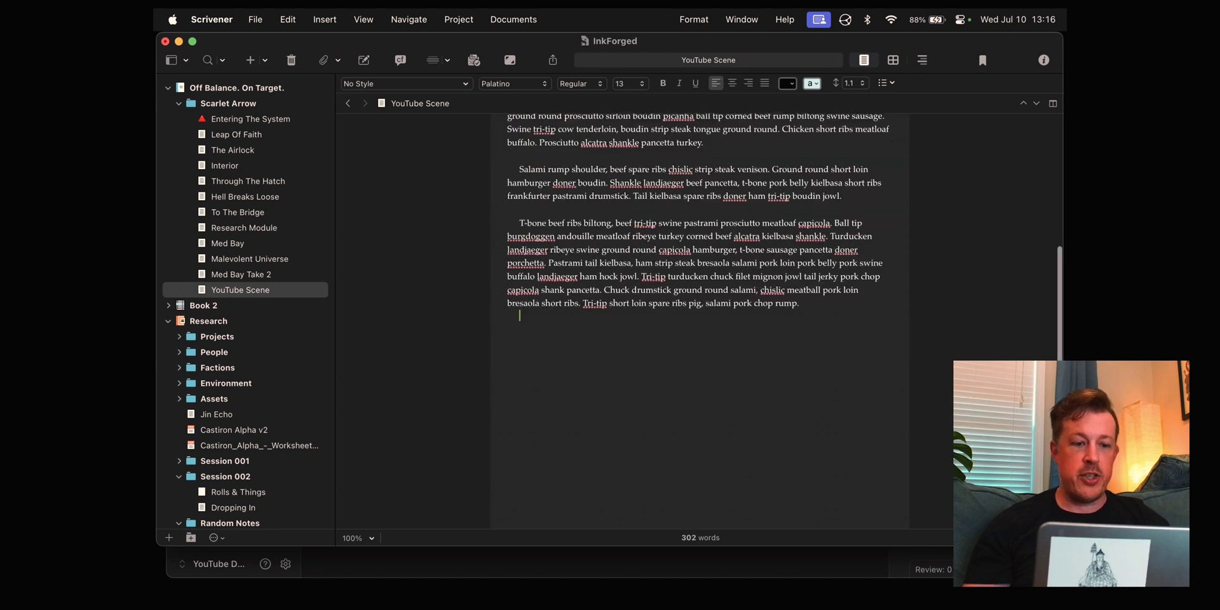
scroll(699, 318, "up", 2)
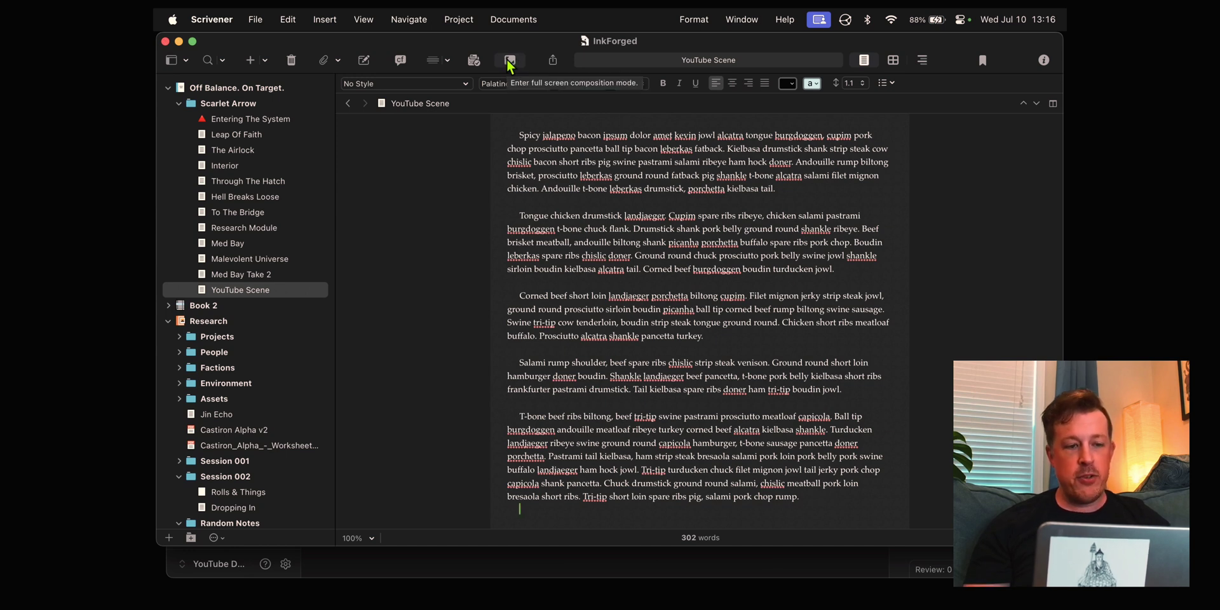
Enter full-screen composition mode and add the line 'And you can type this way'.
left_click(508, 61)
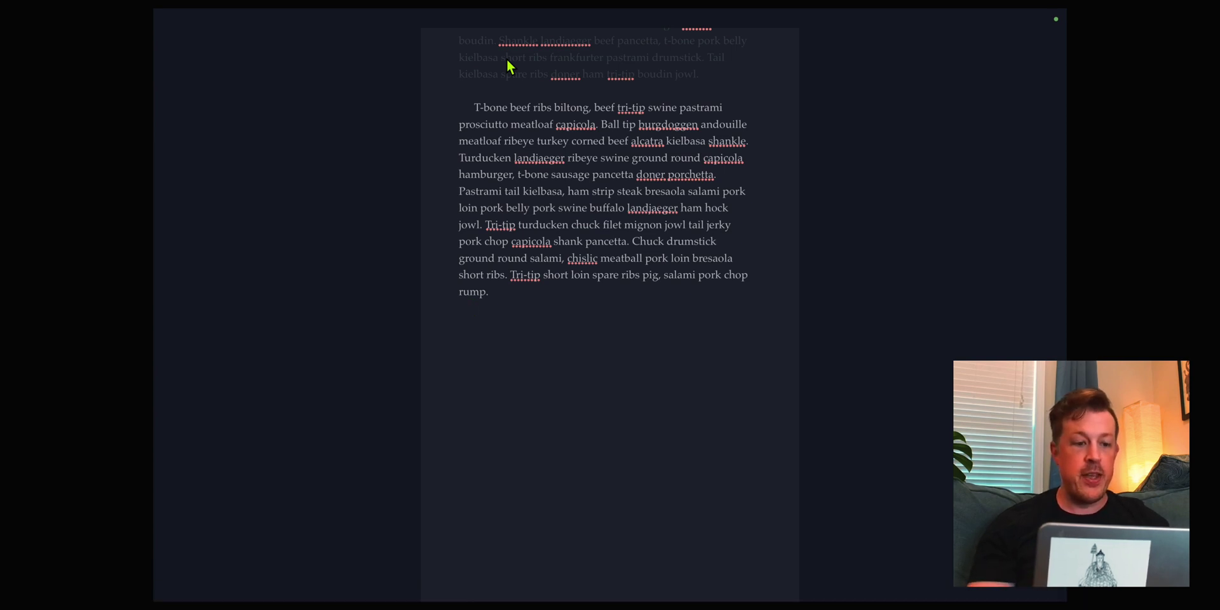
type("And you can type this way.")
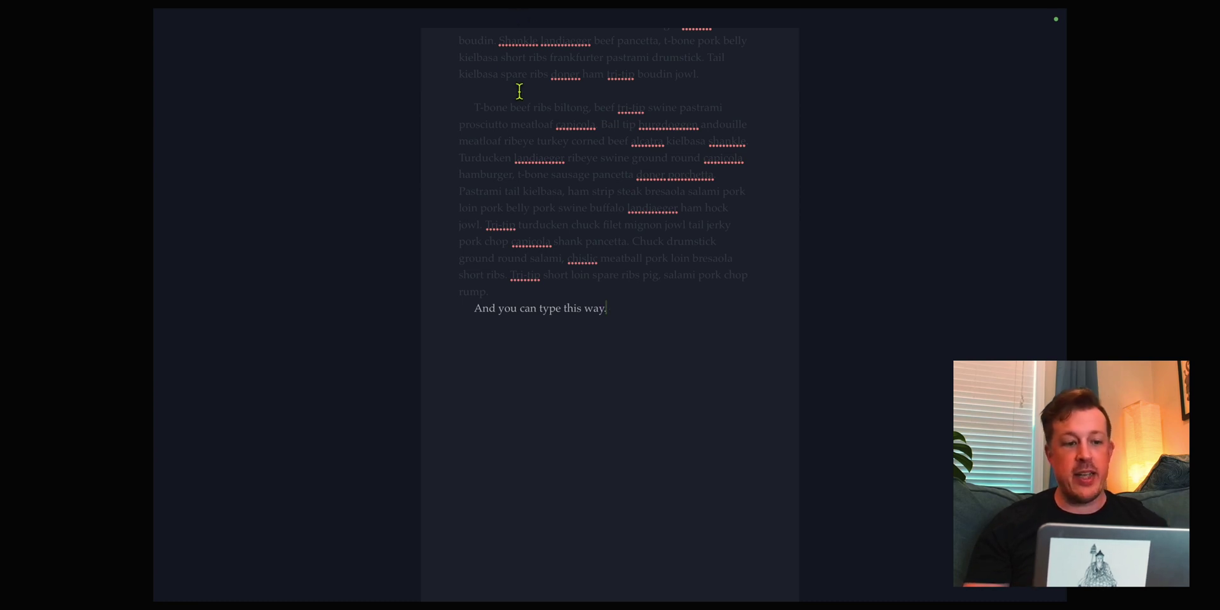
left_click(528, 140)
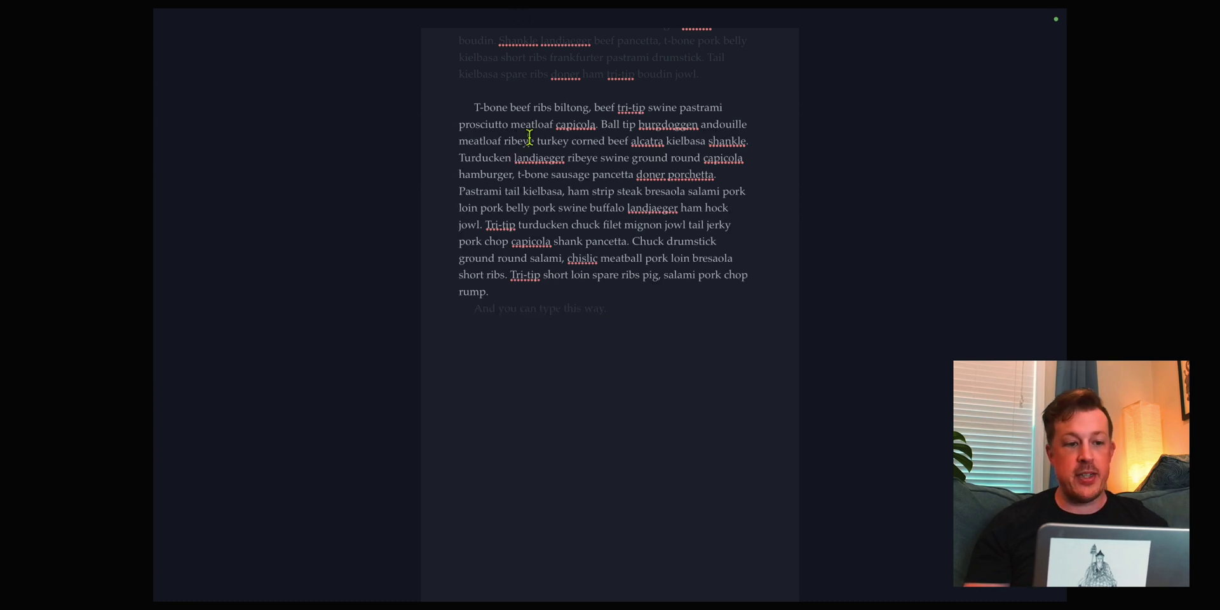
left_click(537, 309)
left_click(631, 321)
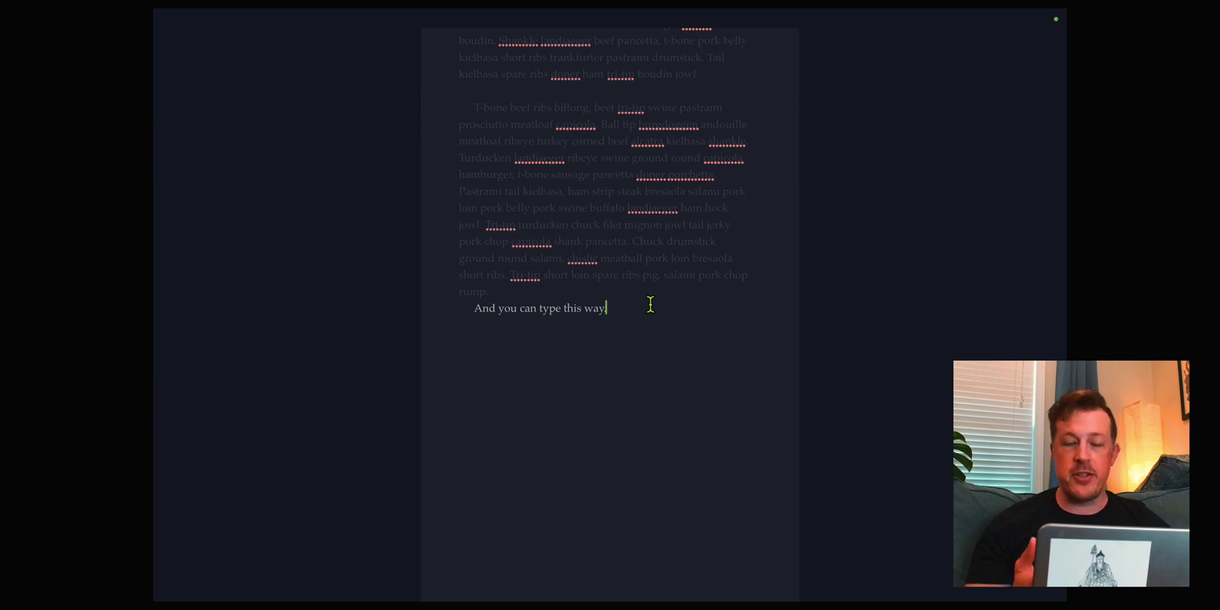
Try the Focus Sentence dimming, then switch to Focus Line.
left_click(538, 581)
left_click(559, 544)
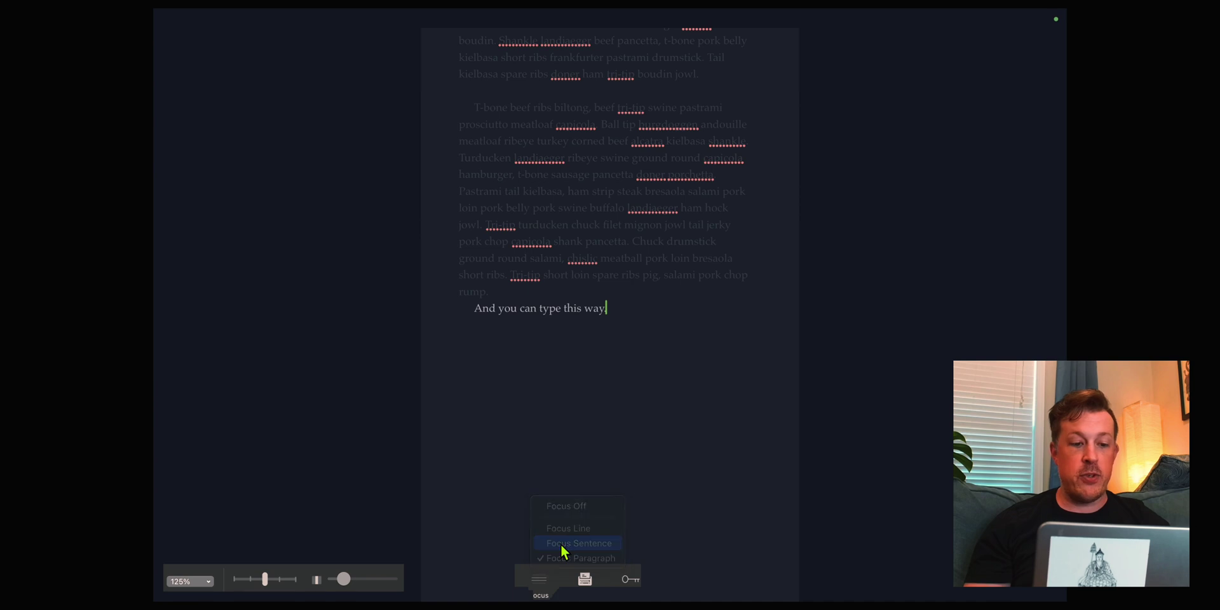
left_click(537, 585)
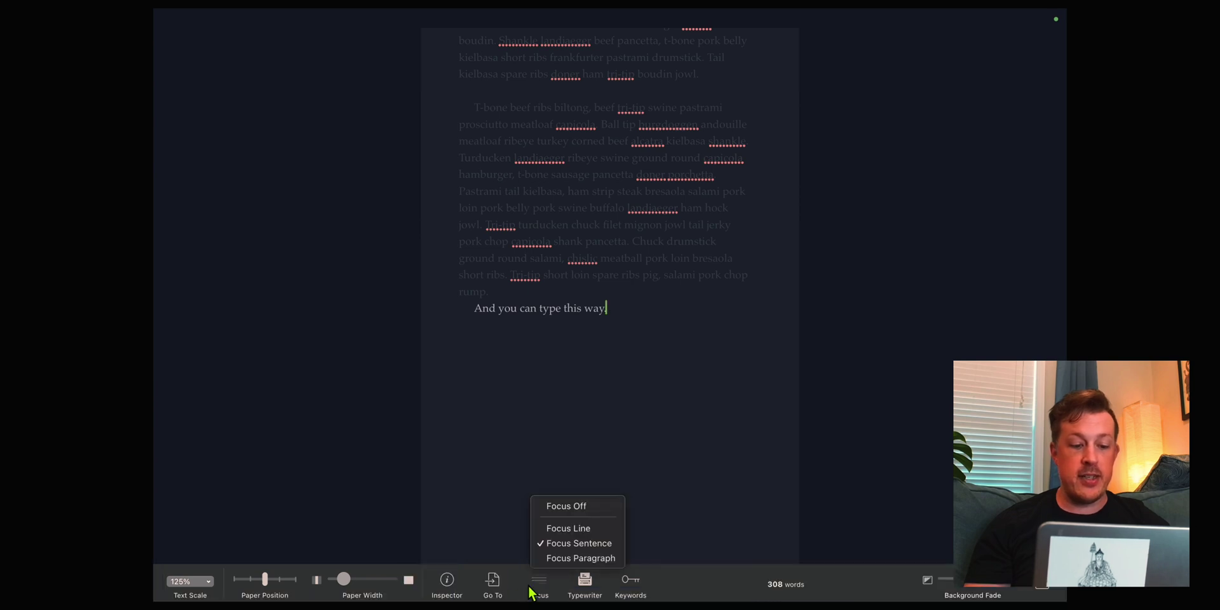
left_click(559, 534)
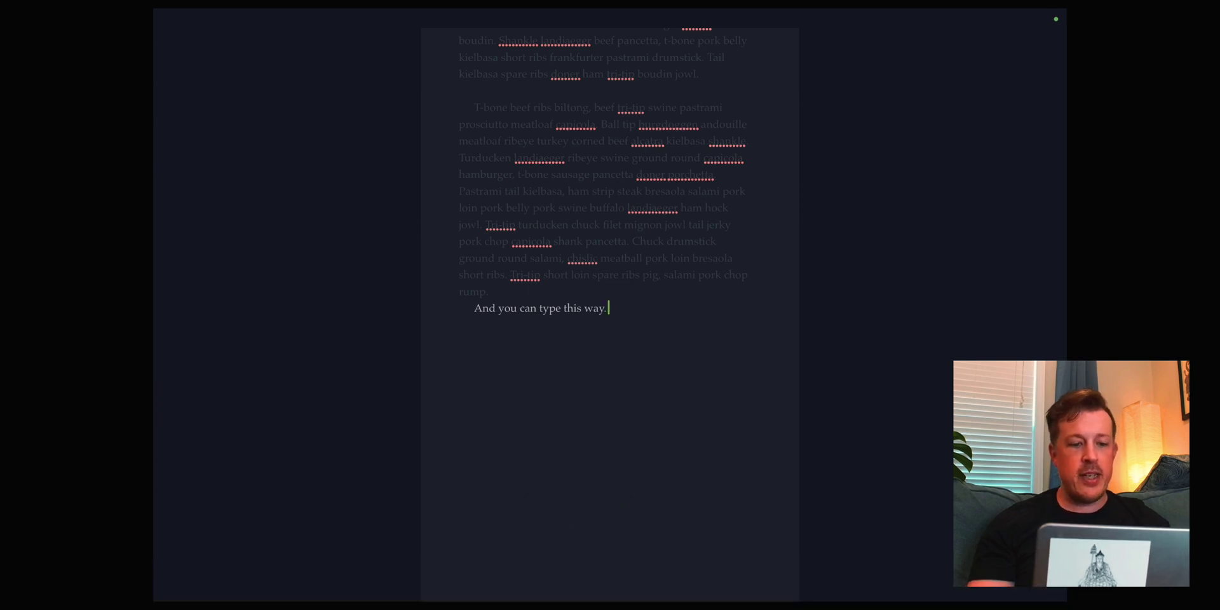
Type 'Line gets focus and whatever then', switch to Focus Paragraph, and start a new paragraph.
type("Line")
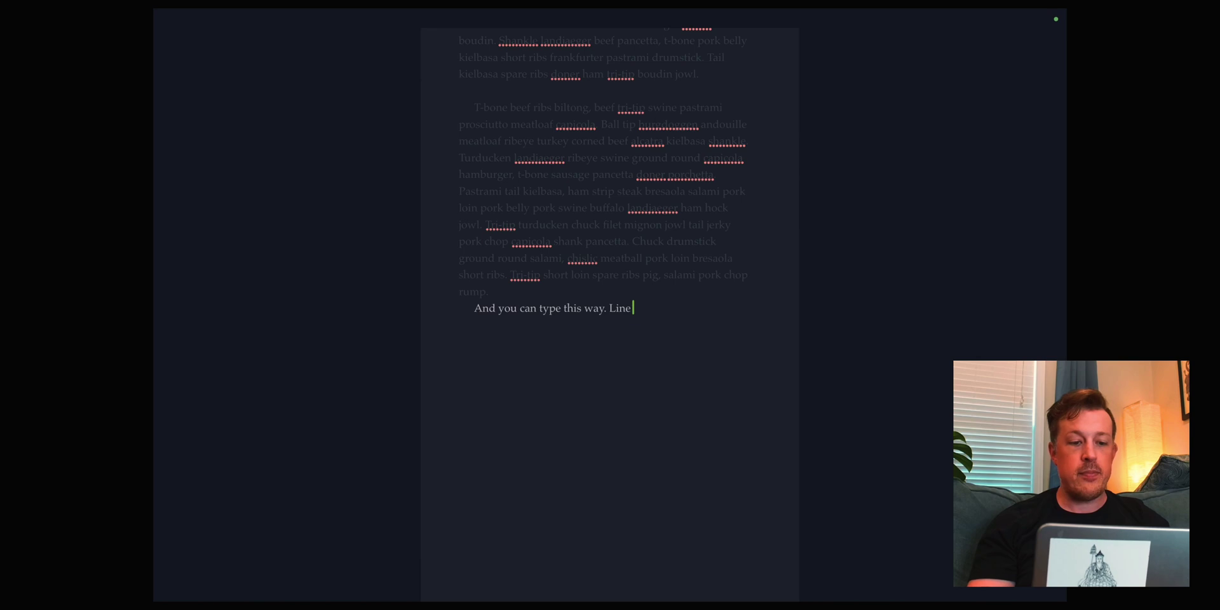
type(" gets focus and")
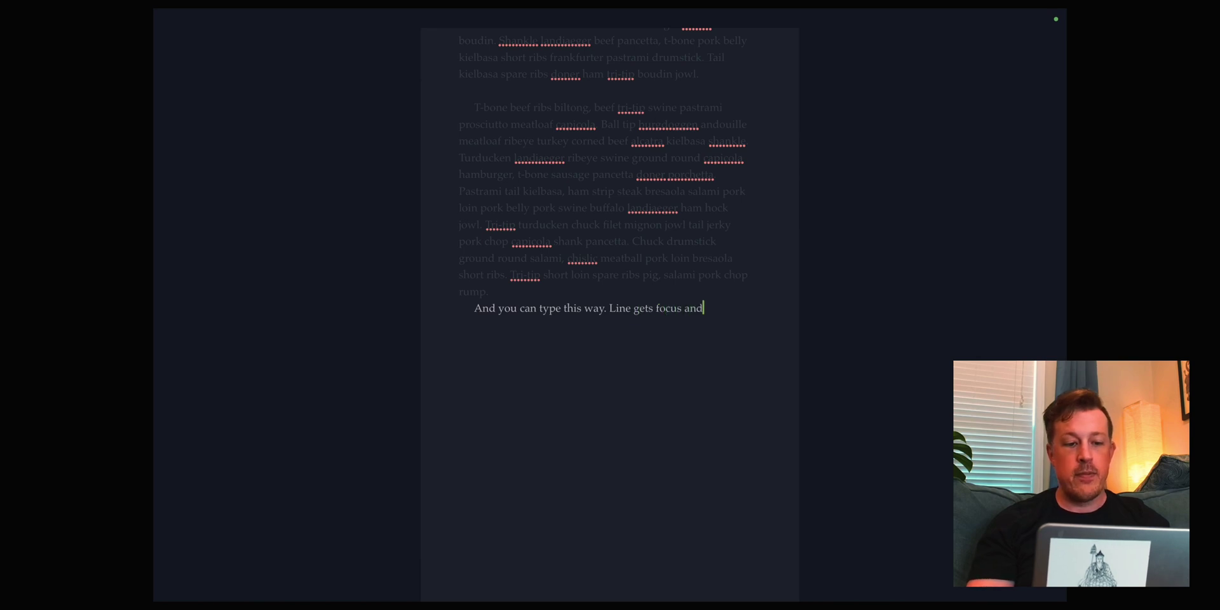
type(" whatever then")
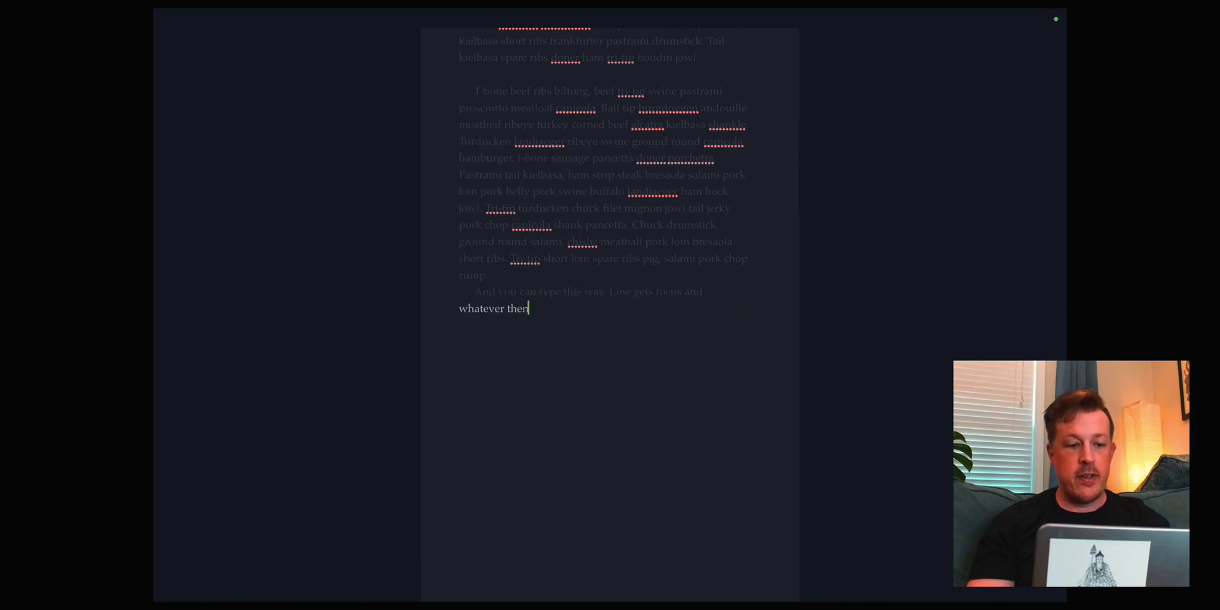
left_click(546, 586)
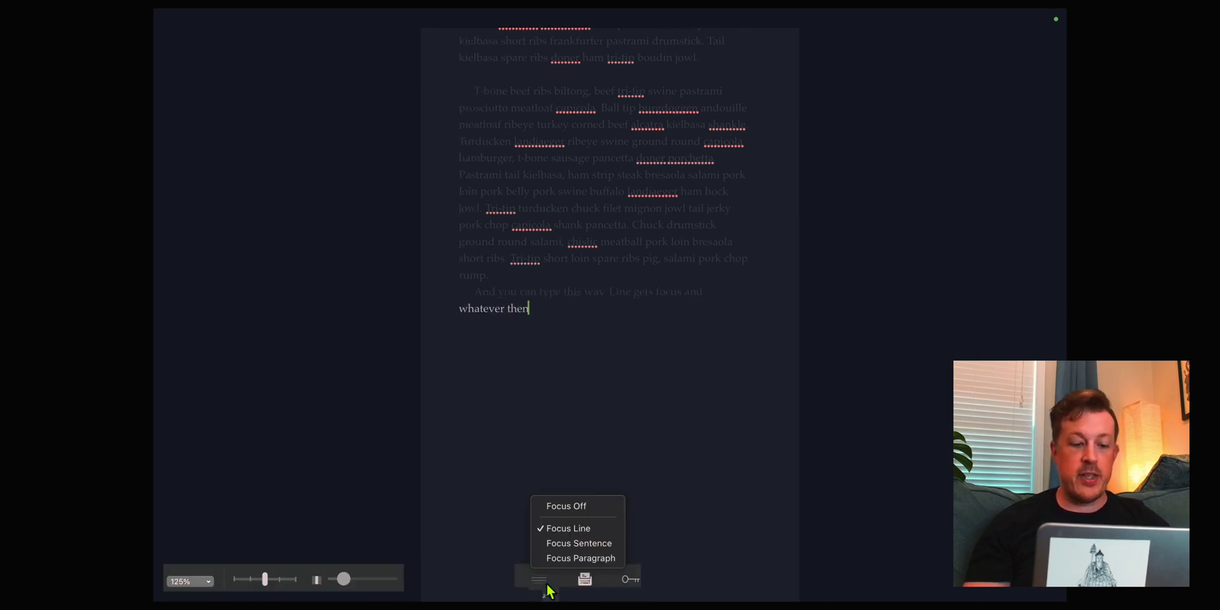
left_click(567, 558)
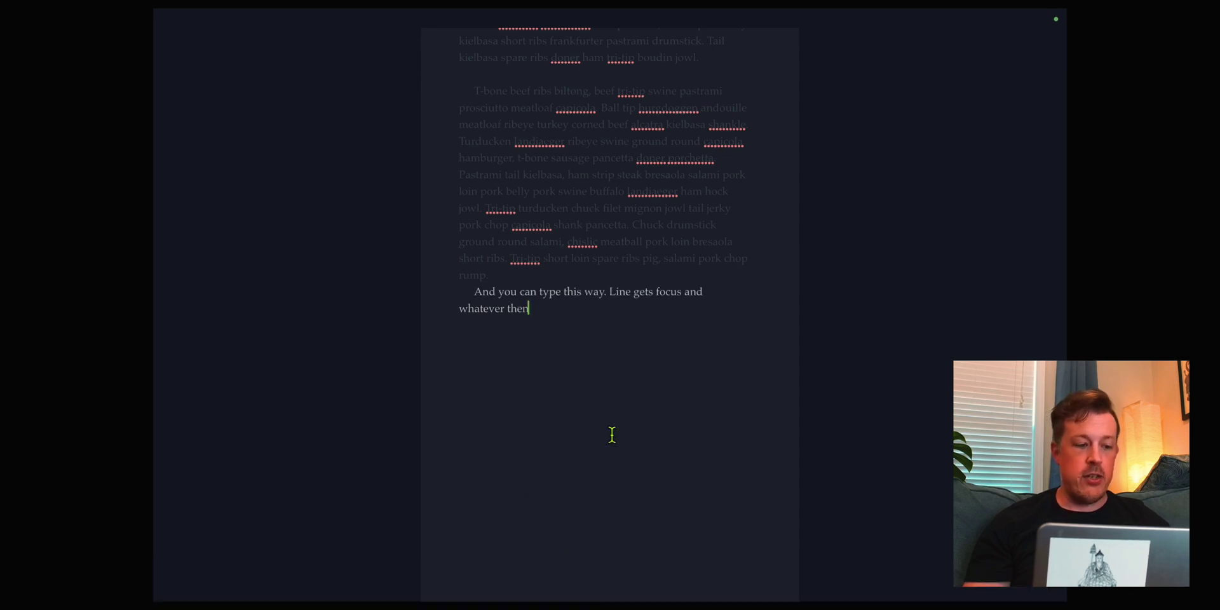
key("Return")
key("Return")
key("Return")
key("Return")
key("Return")
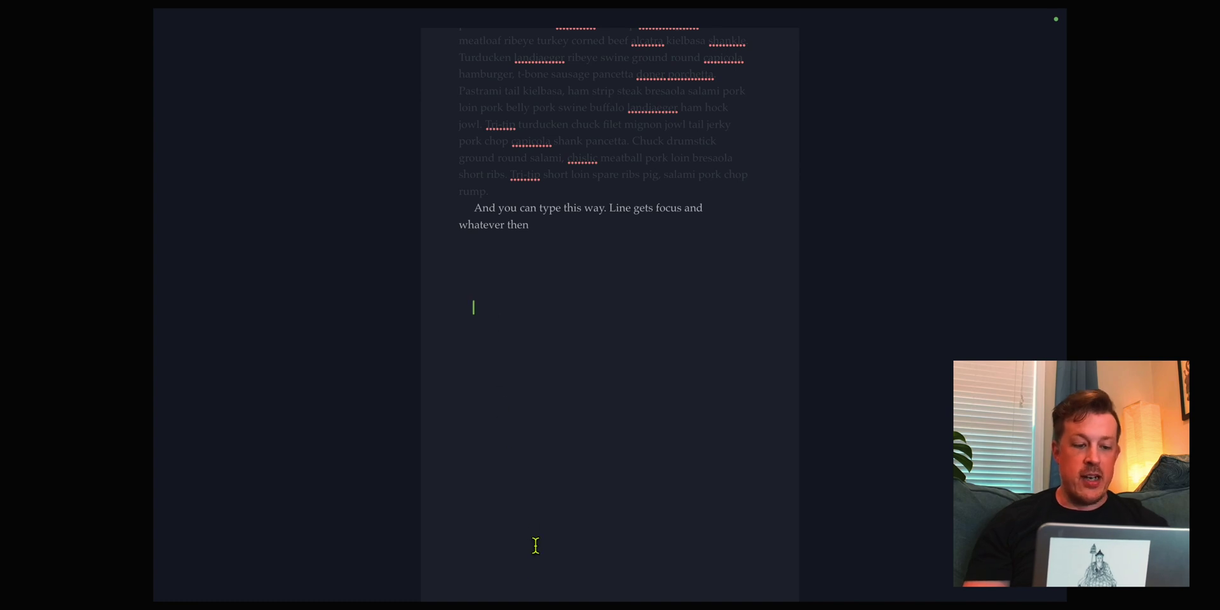
mouse_move(536, 595)
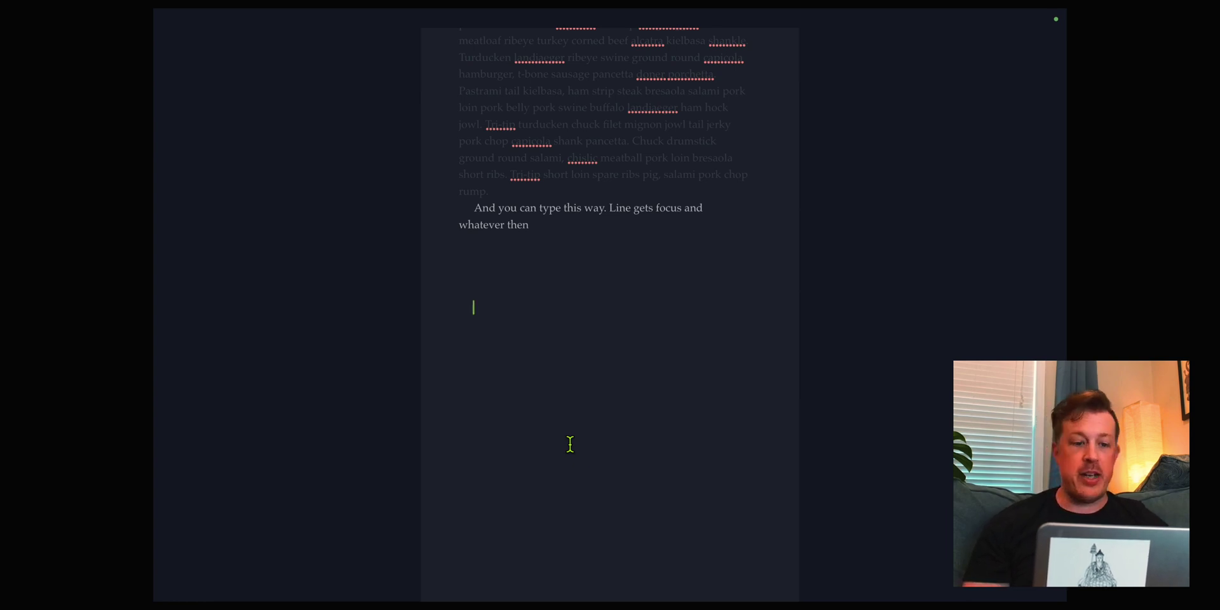
Add 'You can see how it goes to the bottom and it's hard to see' and enable Typewriter scrolling.
scroll(585, 572, "up", 4)
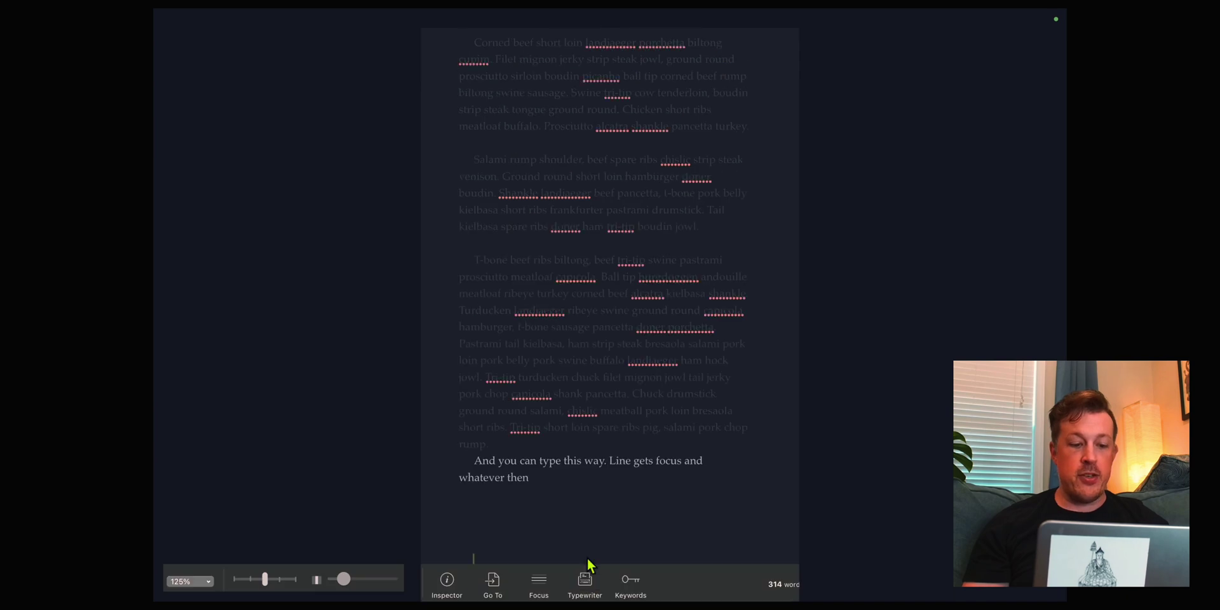
type("Yo")
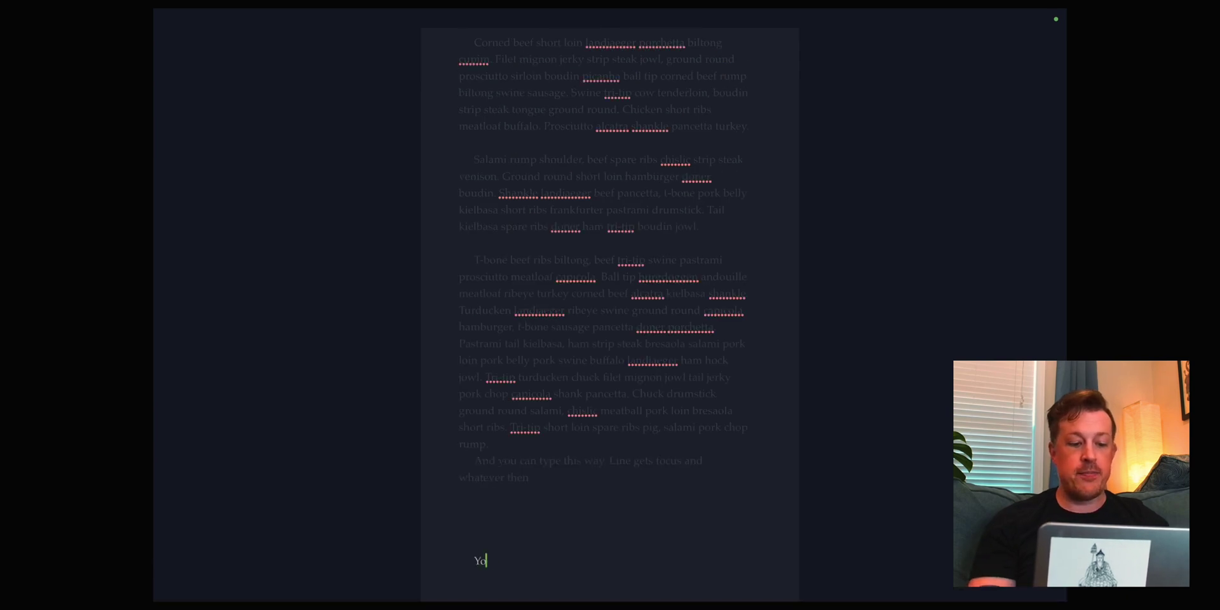
type("u can see how it goe")
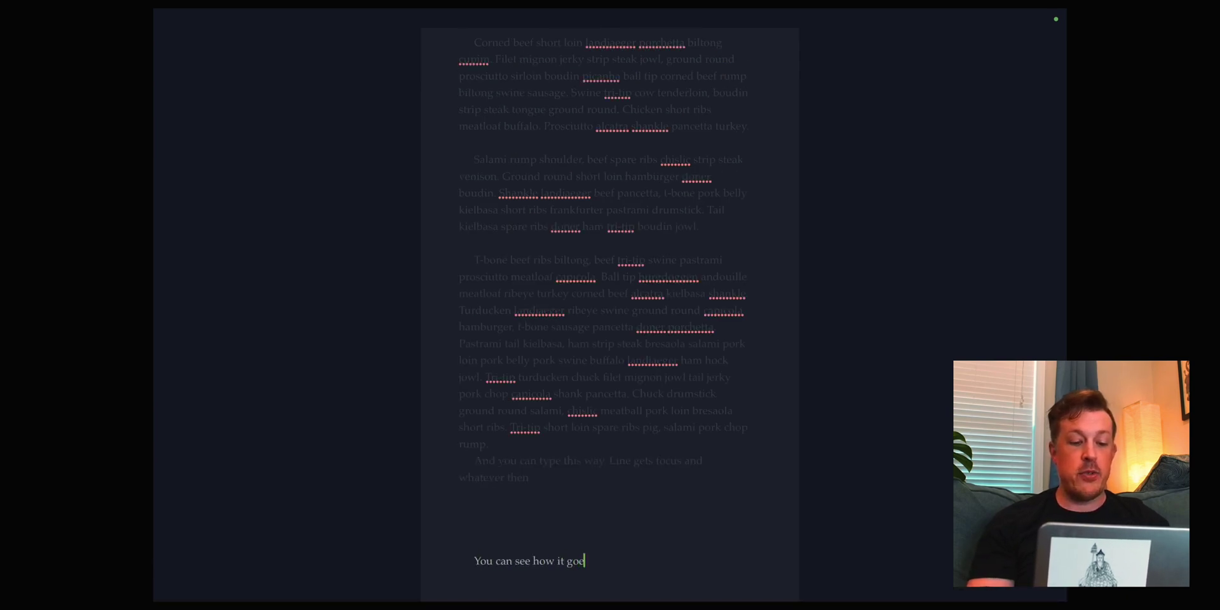
type("s to the bottom an")
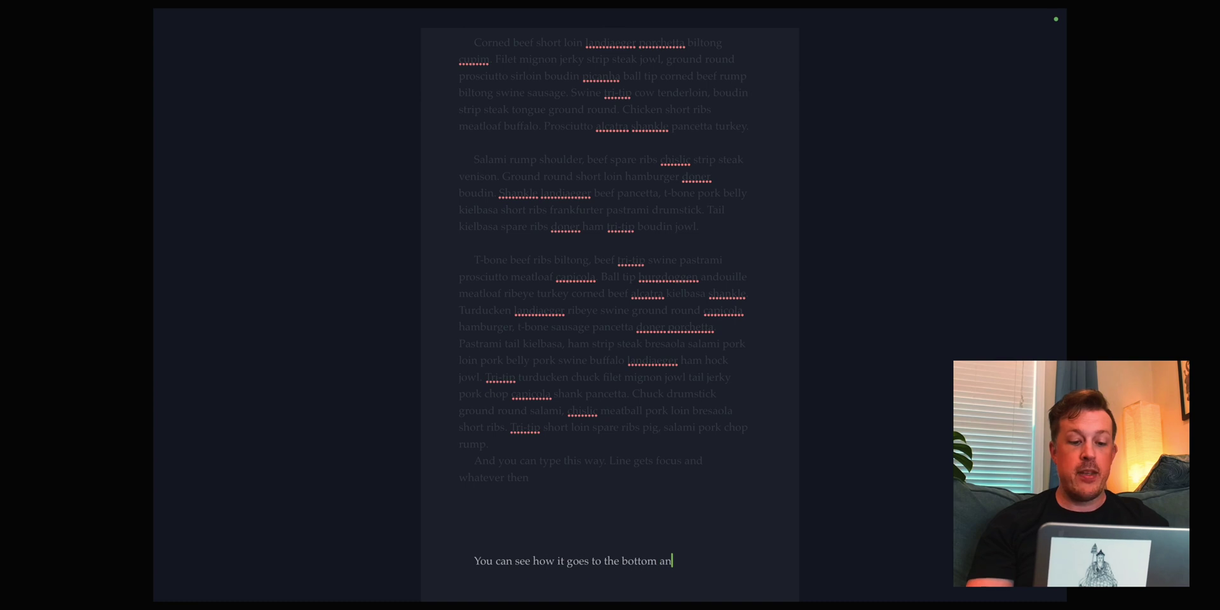
type("d it's hard to see")
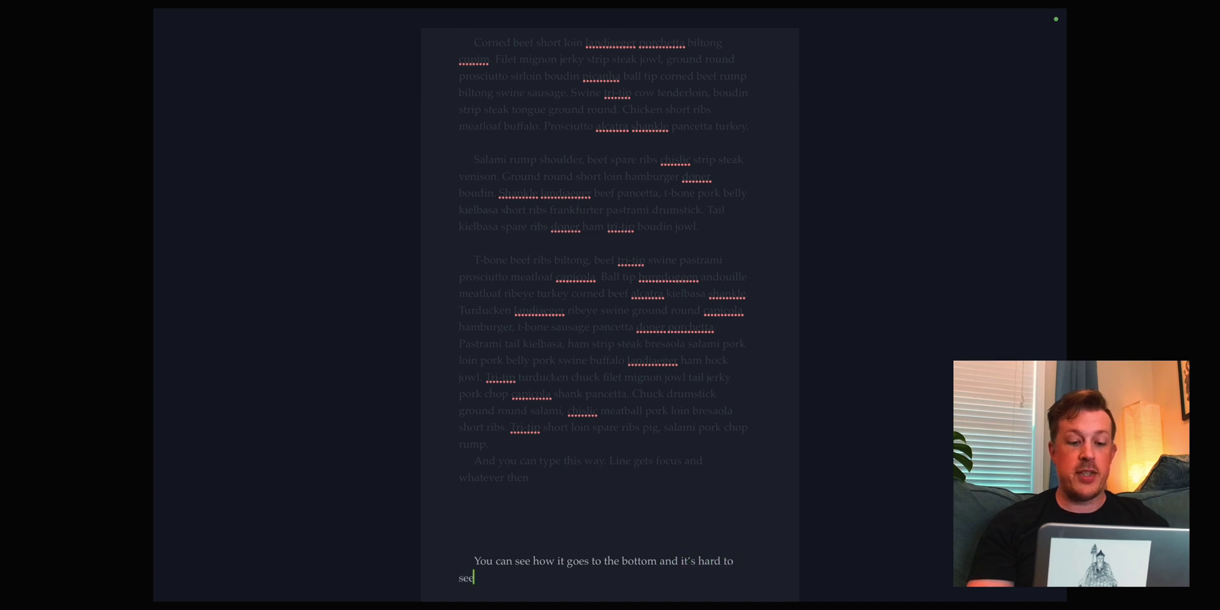
key("Return")
key("Return")
key("Return")
key("Return")
key("Return")
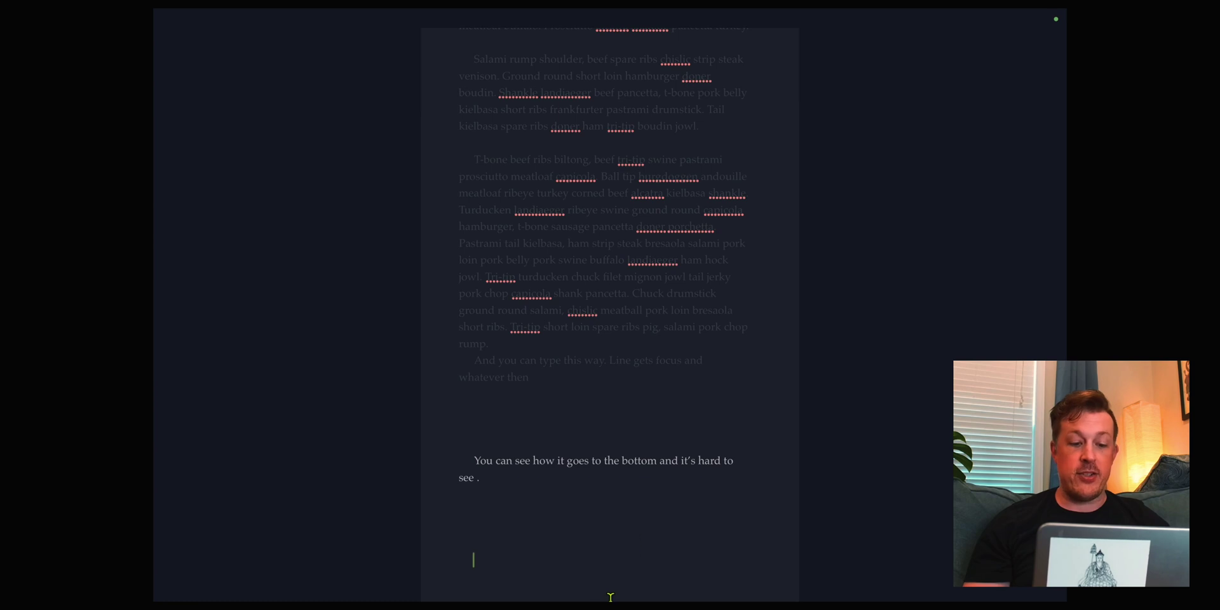
left_click(585, 581)
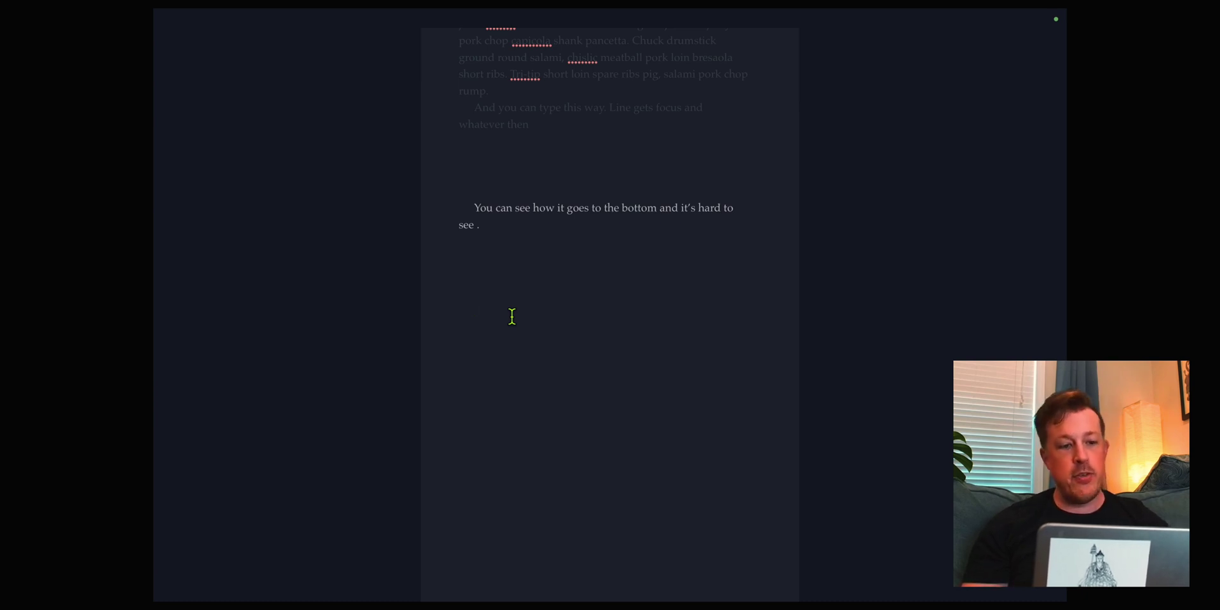
Exit composition mode and switch from Scrivener to Obsidian.
key("Escape")
key("super+Tab")
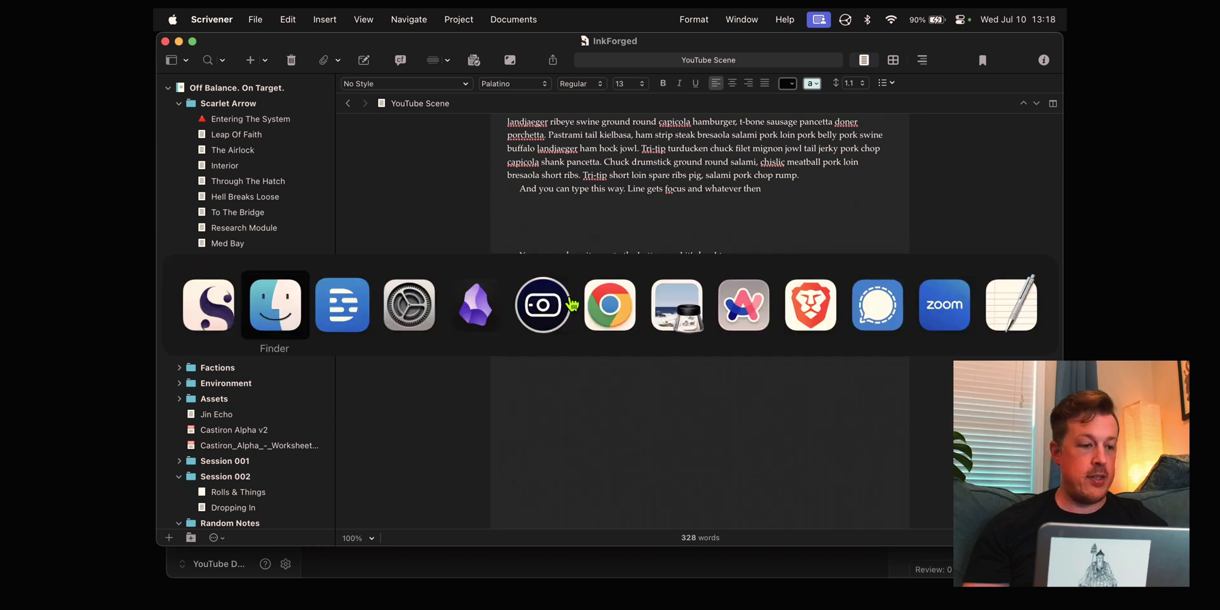
left_click(474, 306)
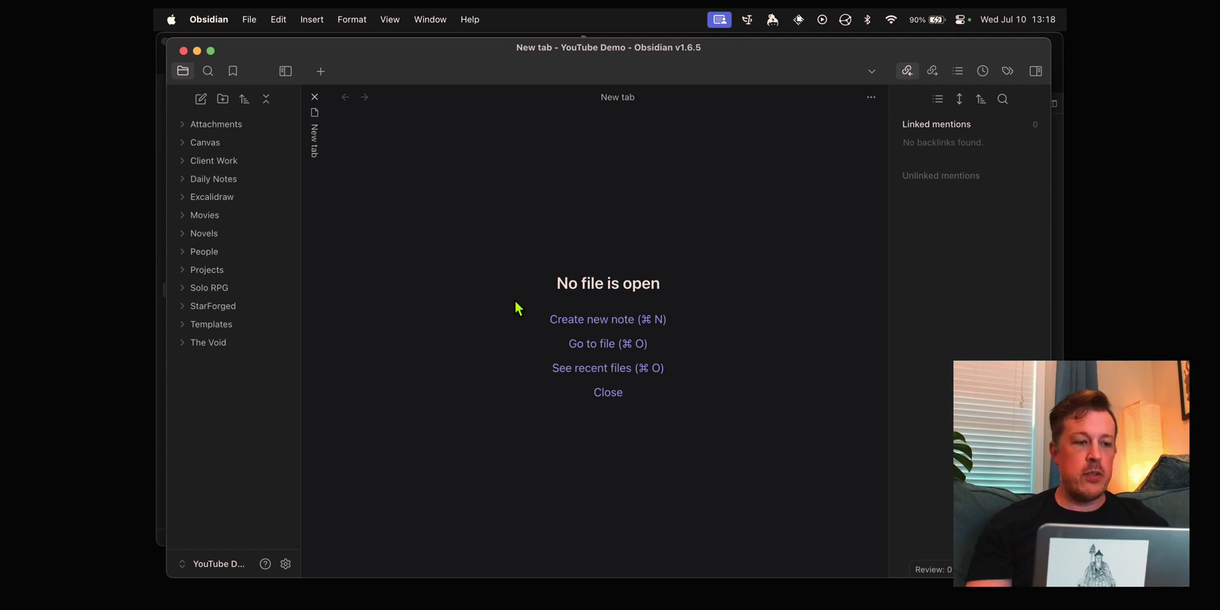
Create a note titled 'New Note About Distraction Free Typing' and open the command palette.
key("super+n")
type("New")
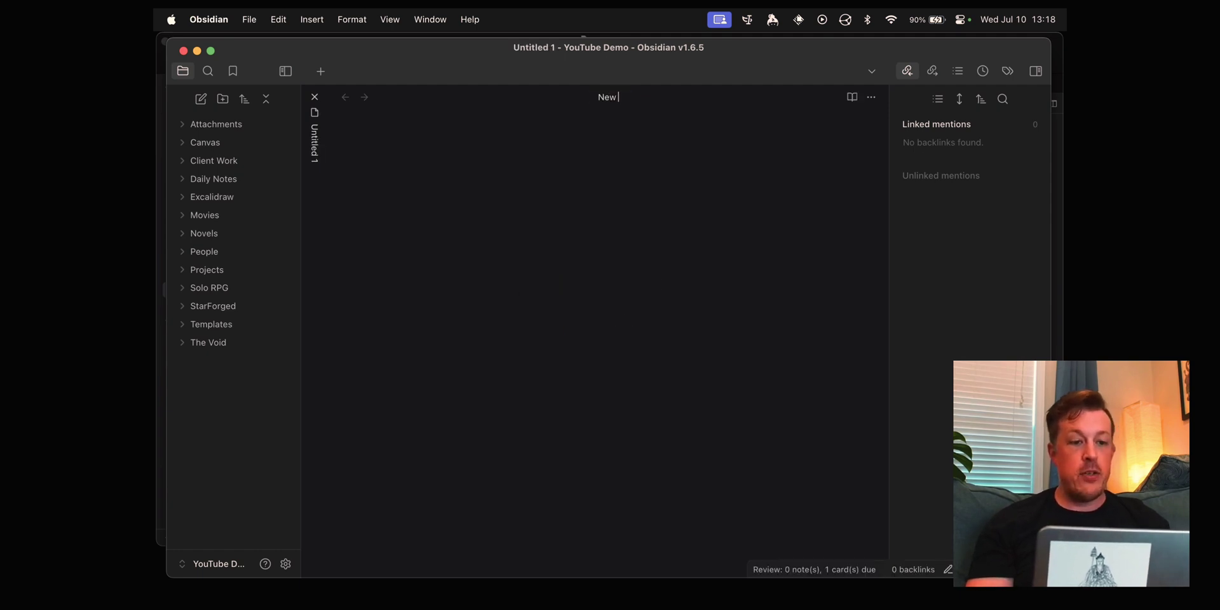
type(" Note About Dis")
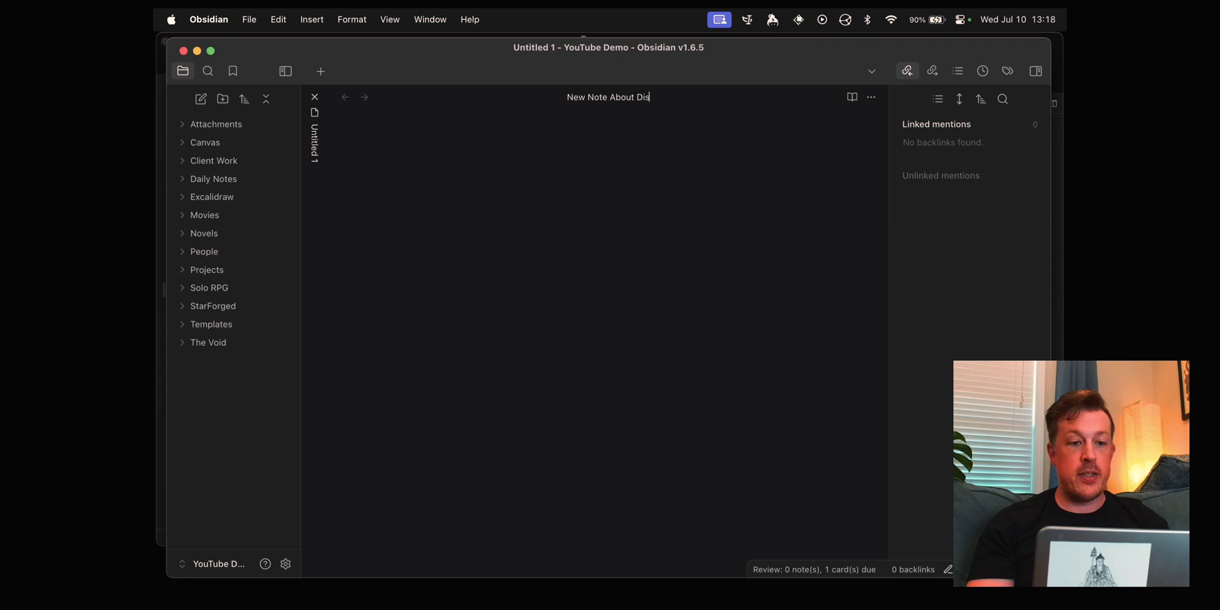
type("traction Free")
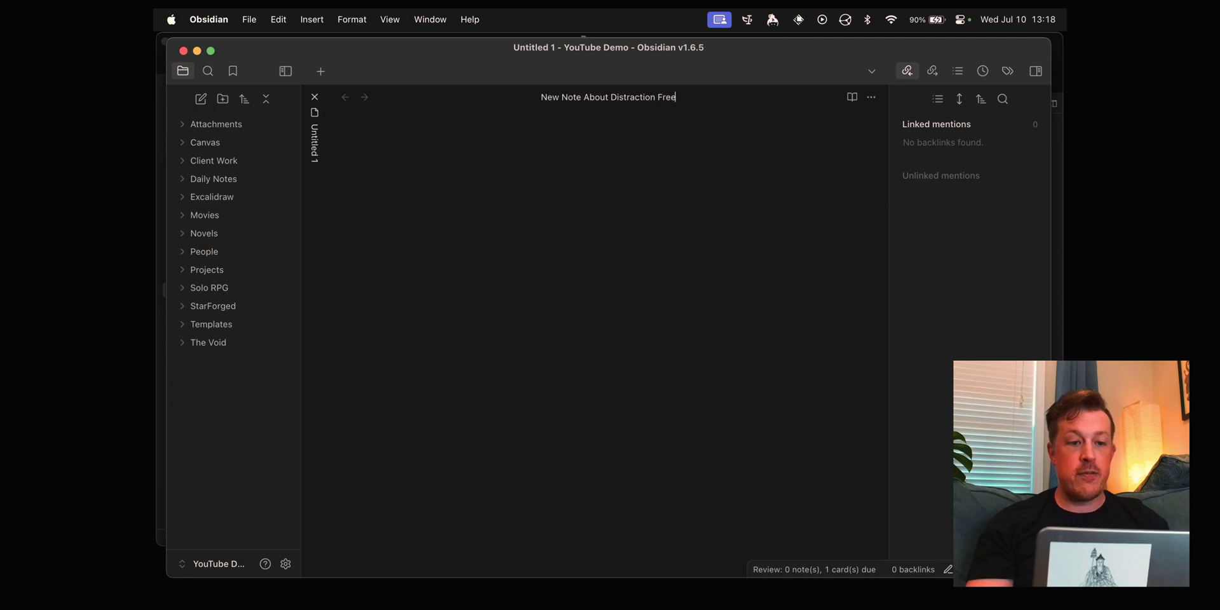
type(" Typing")
key("Return")
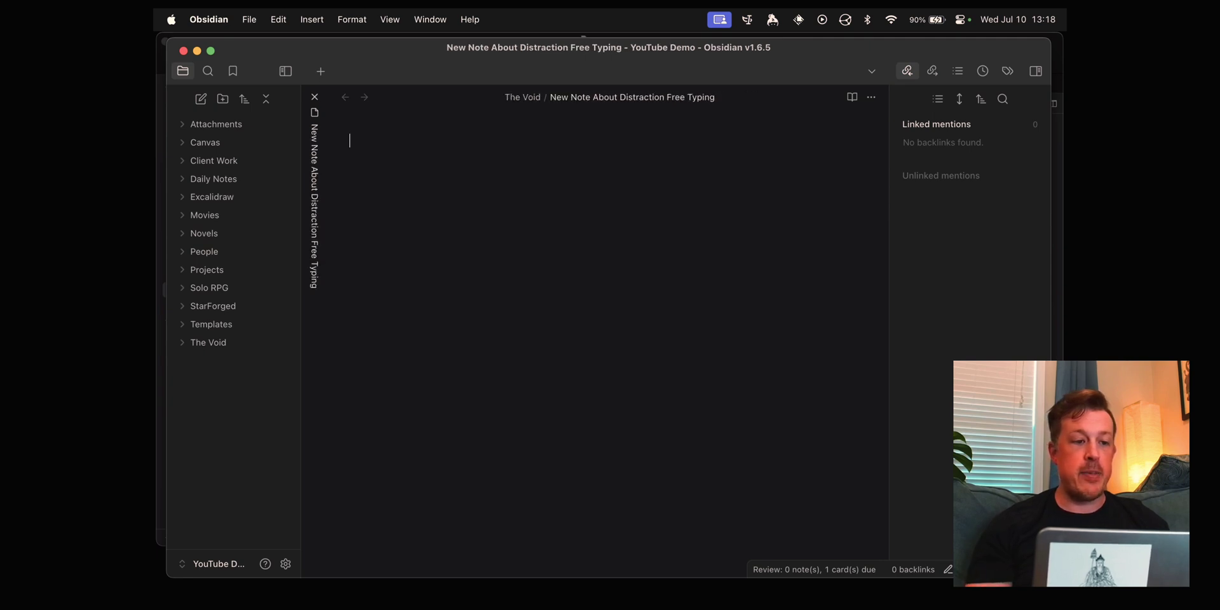
left_click(872, 71)
key("Escape")
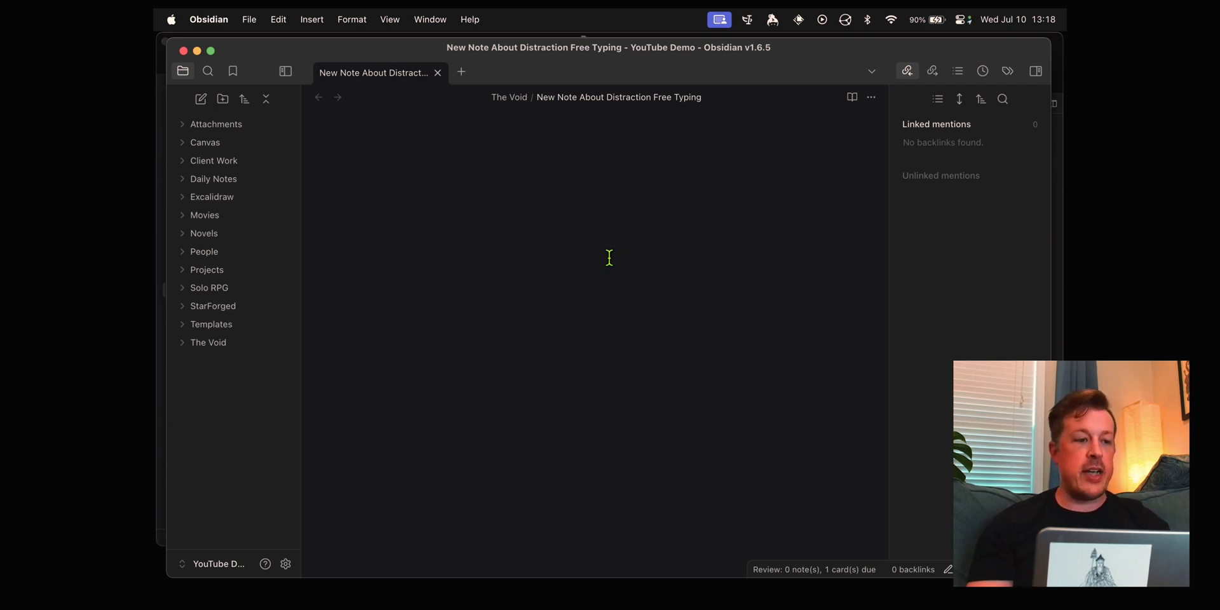
key("cmd+p")
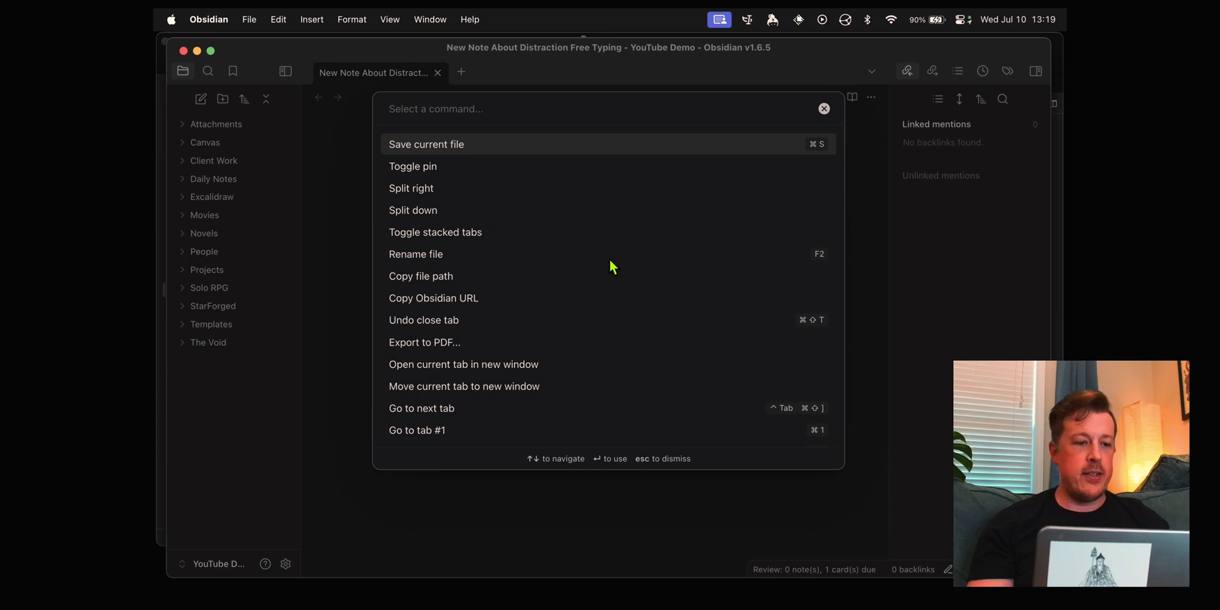
Run Toggle left sidebar and Toggle right sidebar from the command palette.
type("toggle le")
key("Return")
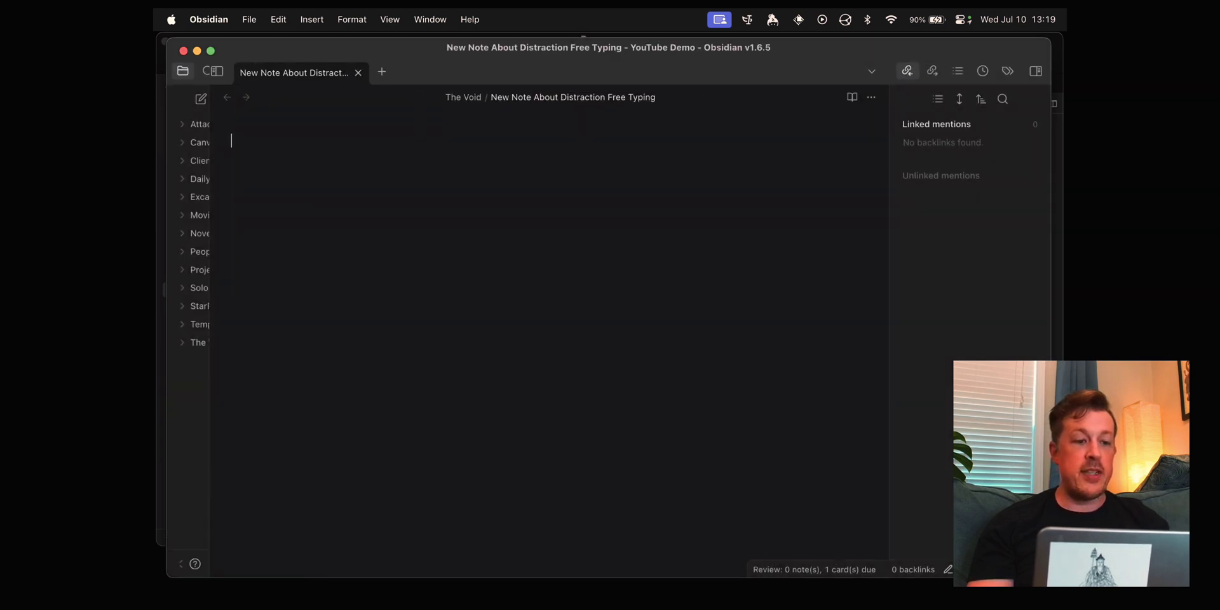
key("super+p")
type("right")
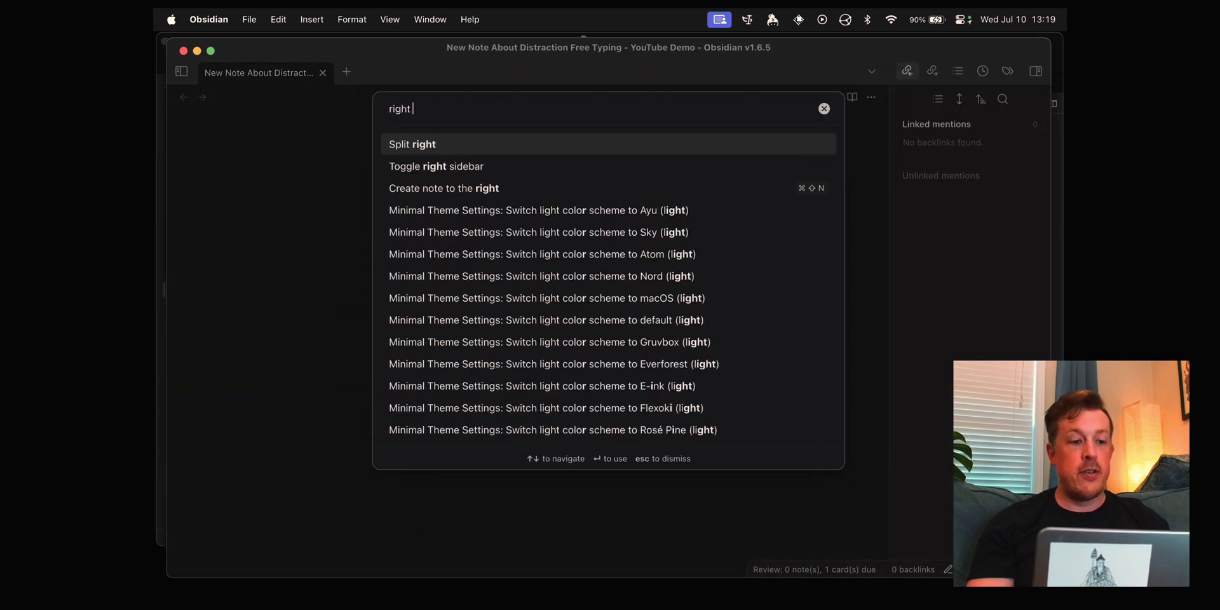
key("Down")
key("Return")
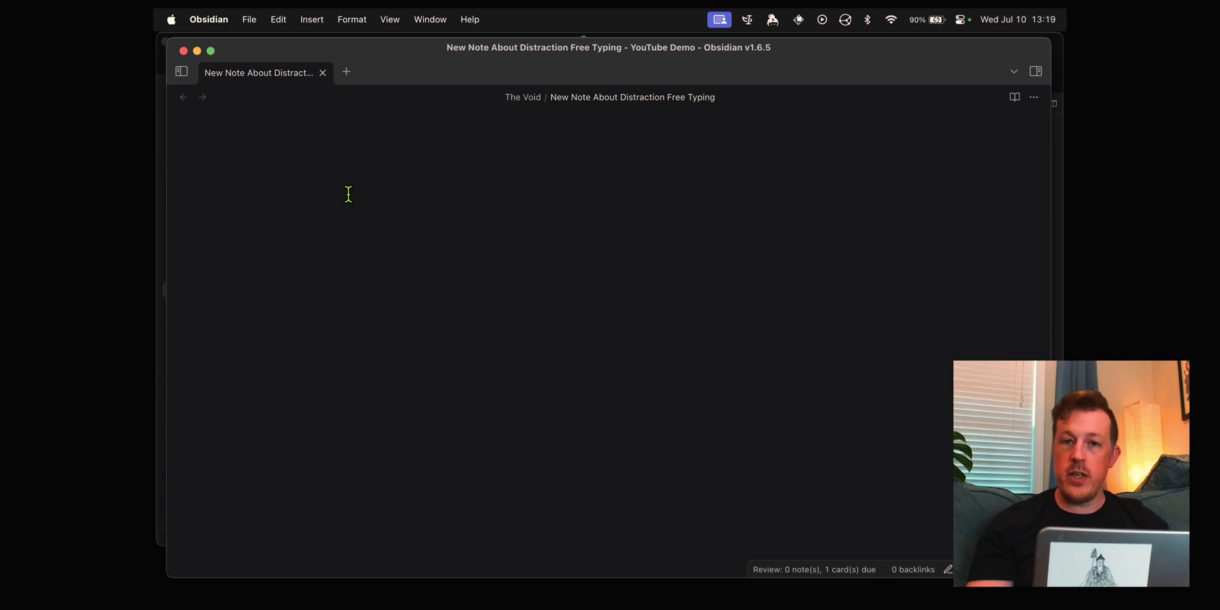
Search 'typewrit' in the community plugin browser and open Typewriter Mode.
key("super+comma")
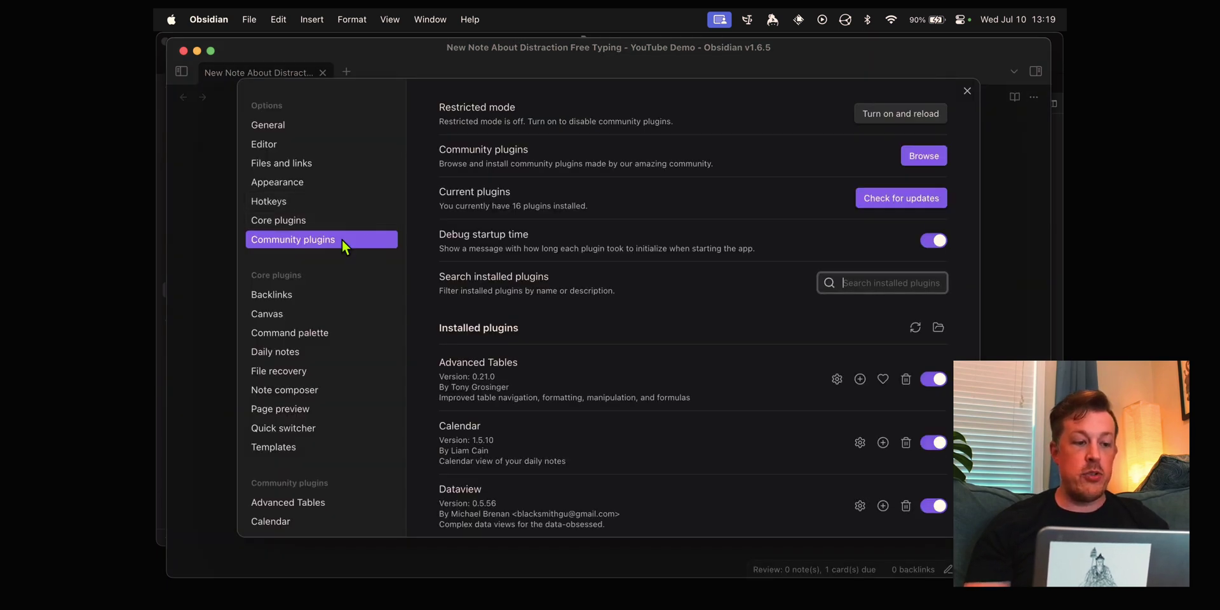
left_click(922, 167)
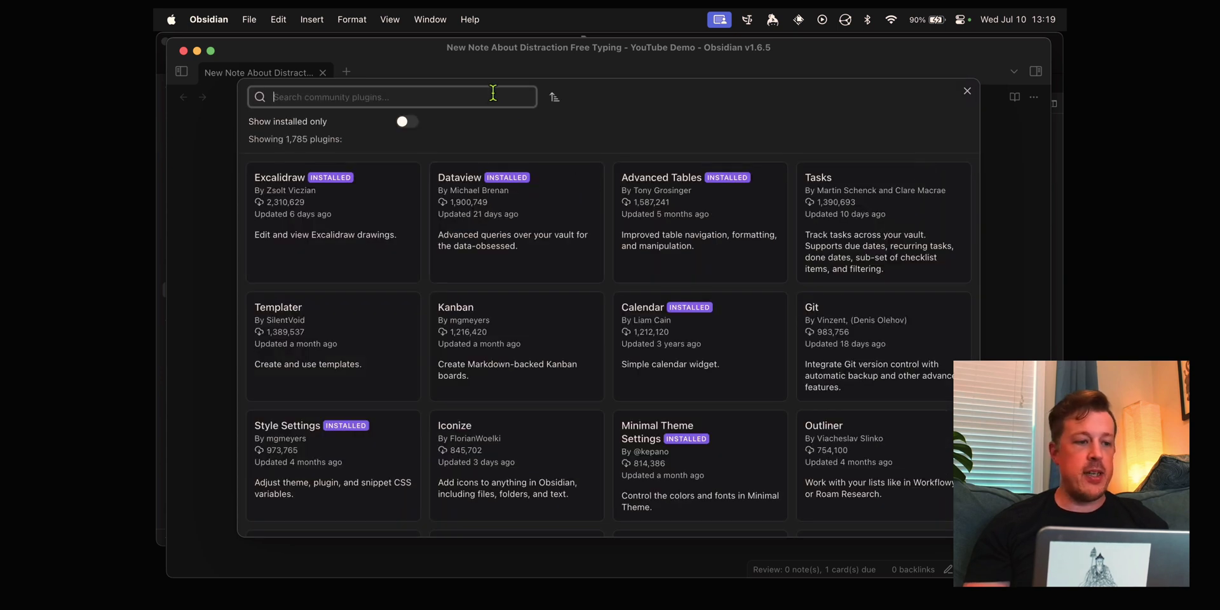
type("typewrit")
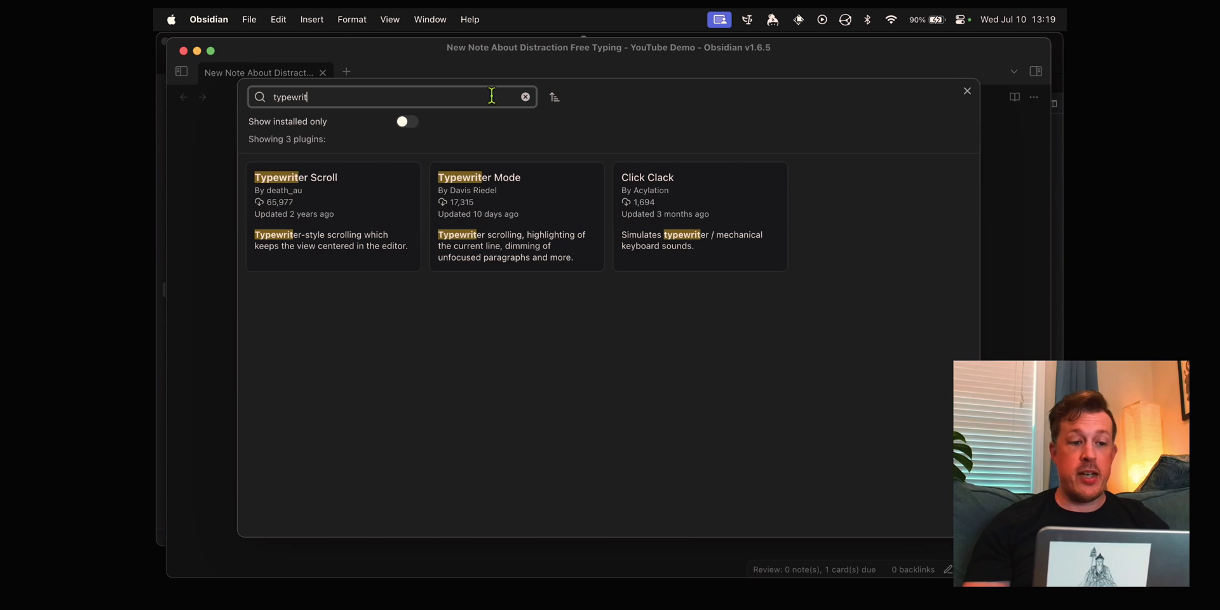
left_click(492, 223)
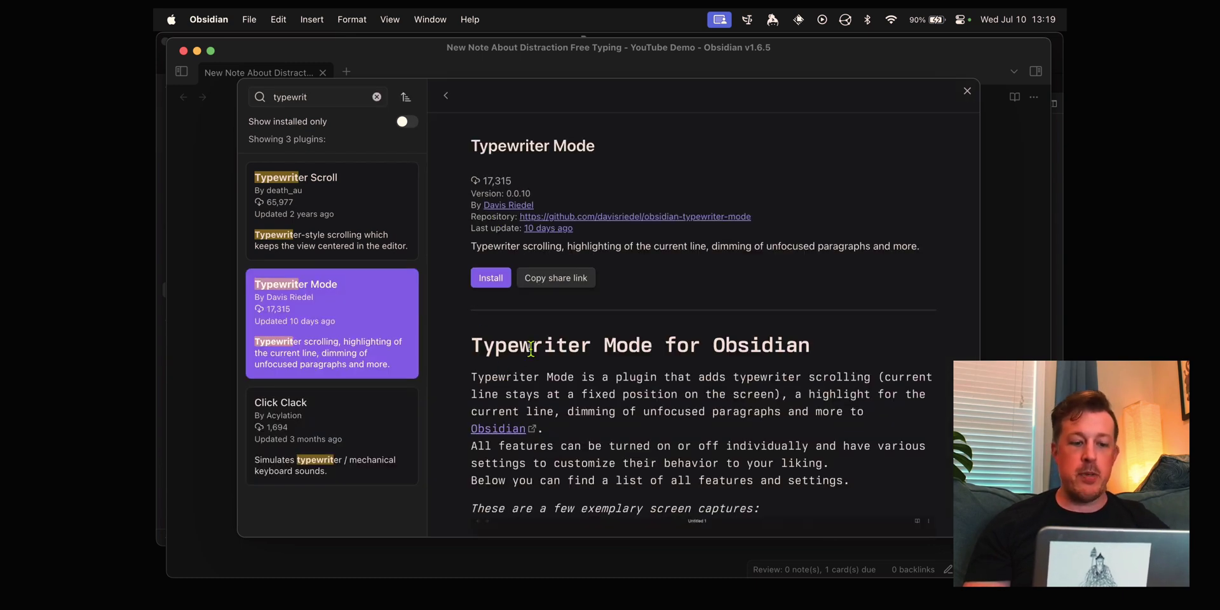
Install and enable Typewriter Mode, then close its release notes.
scroll(531, 350, "down", 15)
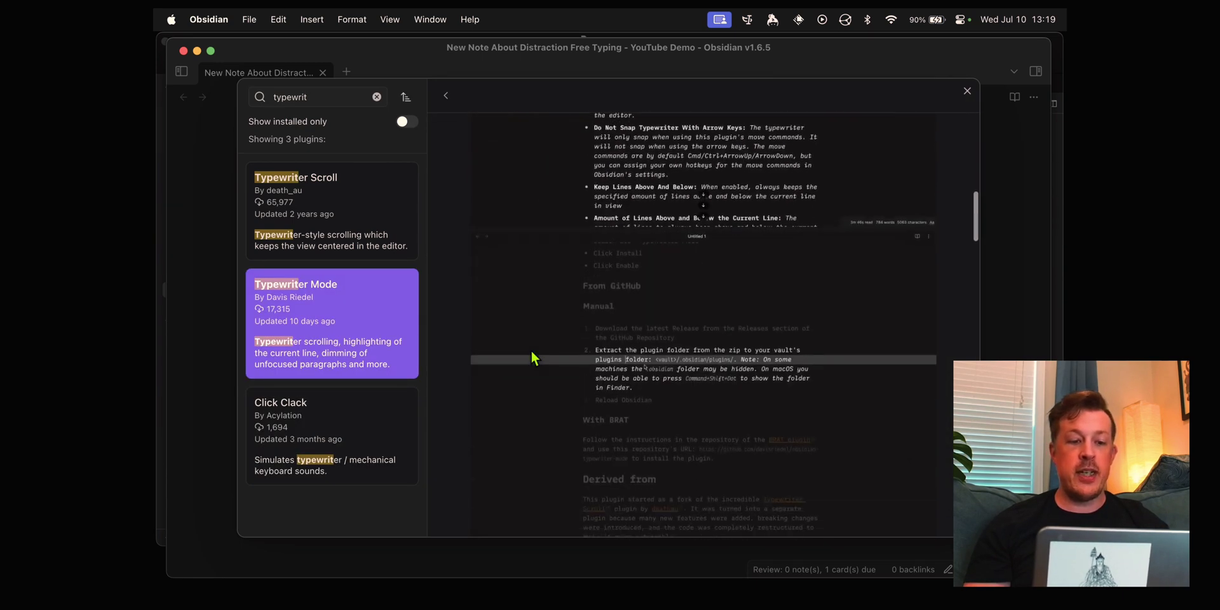
scroll(533, 358, "up", 15)
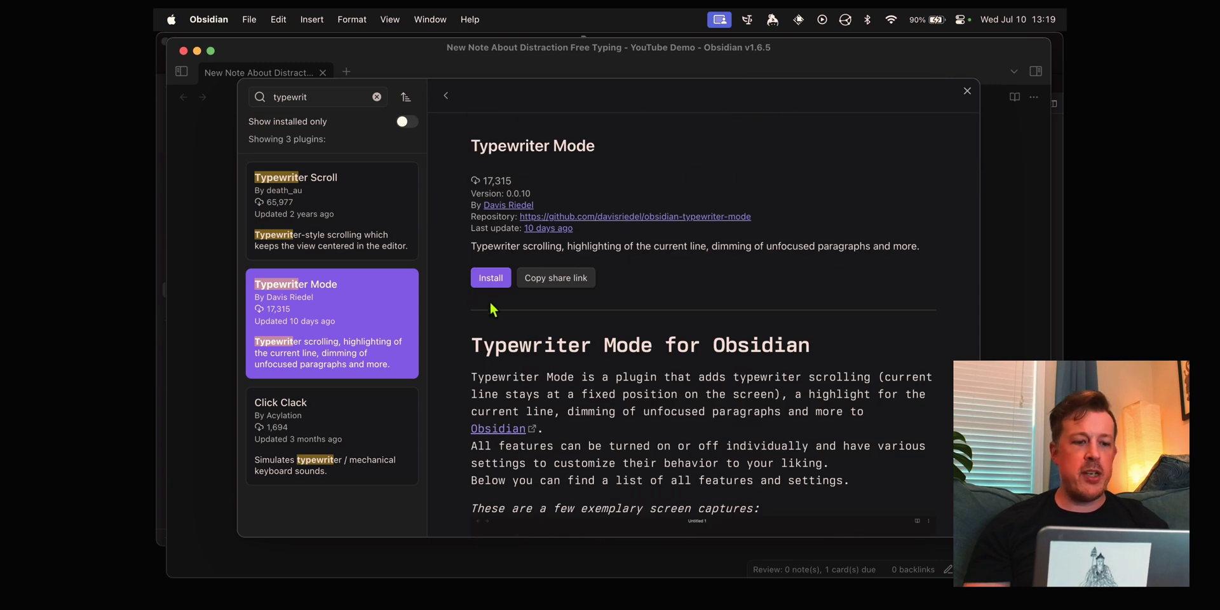
left_click(491, 278)
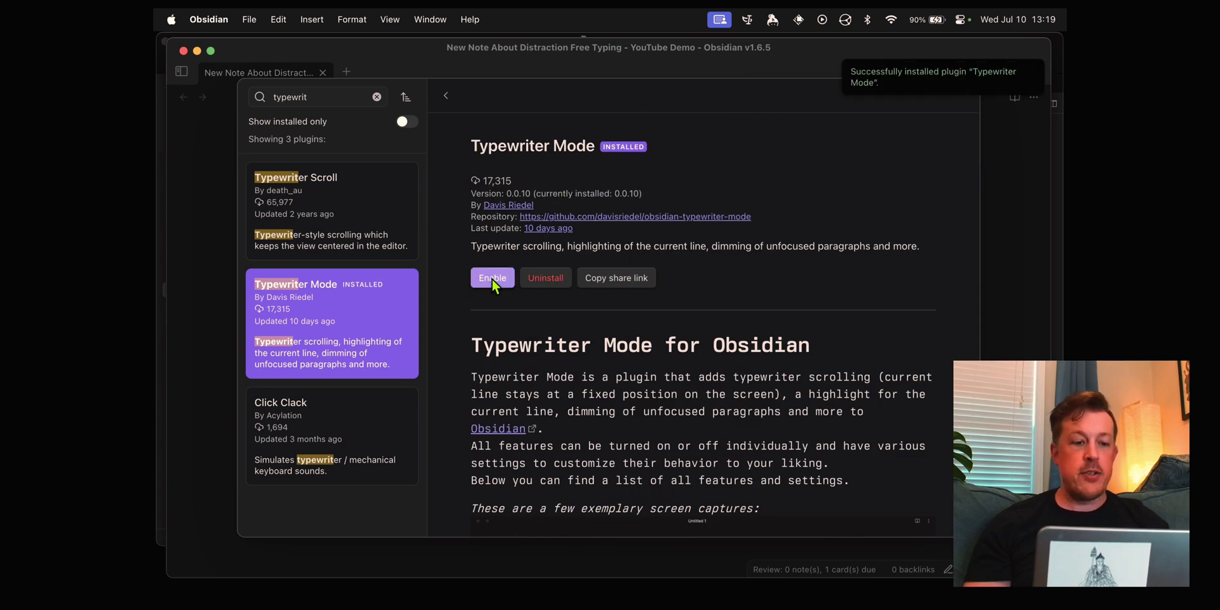
left_click(492, 278)
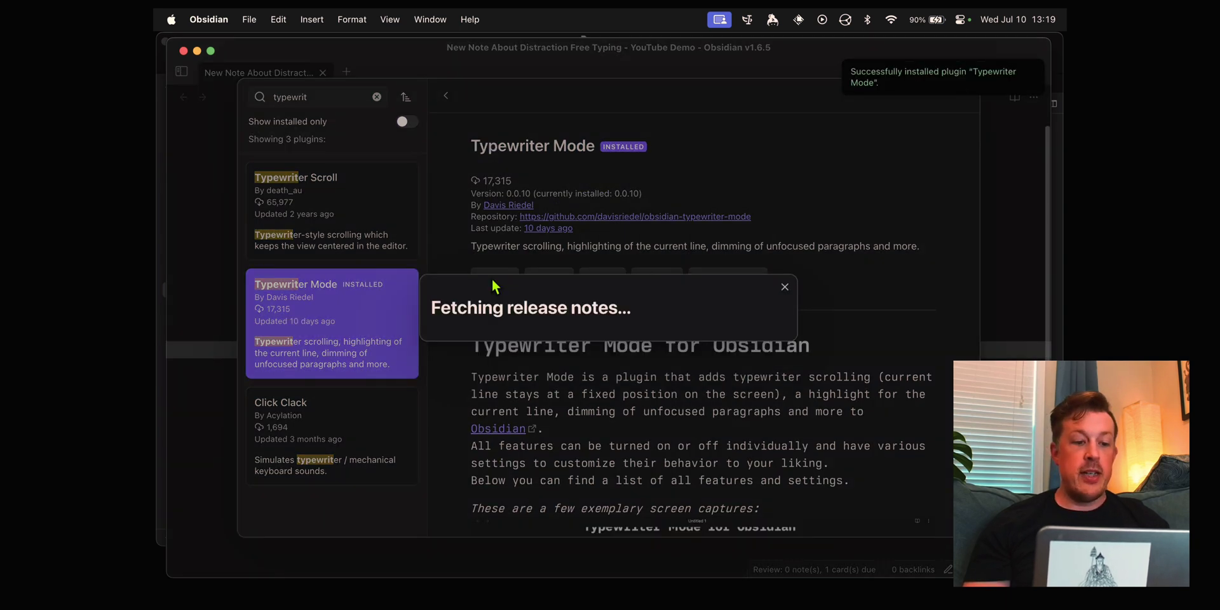
scroll(673, 220, "down", 10)
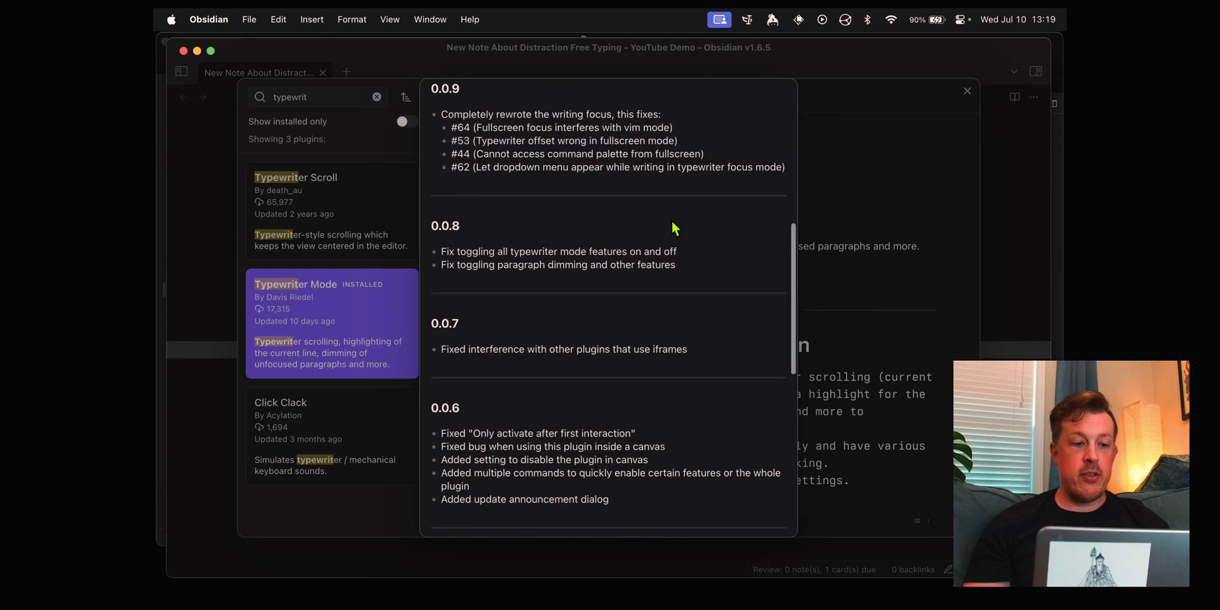
scroll(673, 219, "up", 10)
left_click(785, 87)
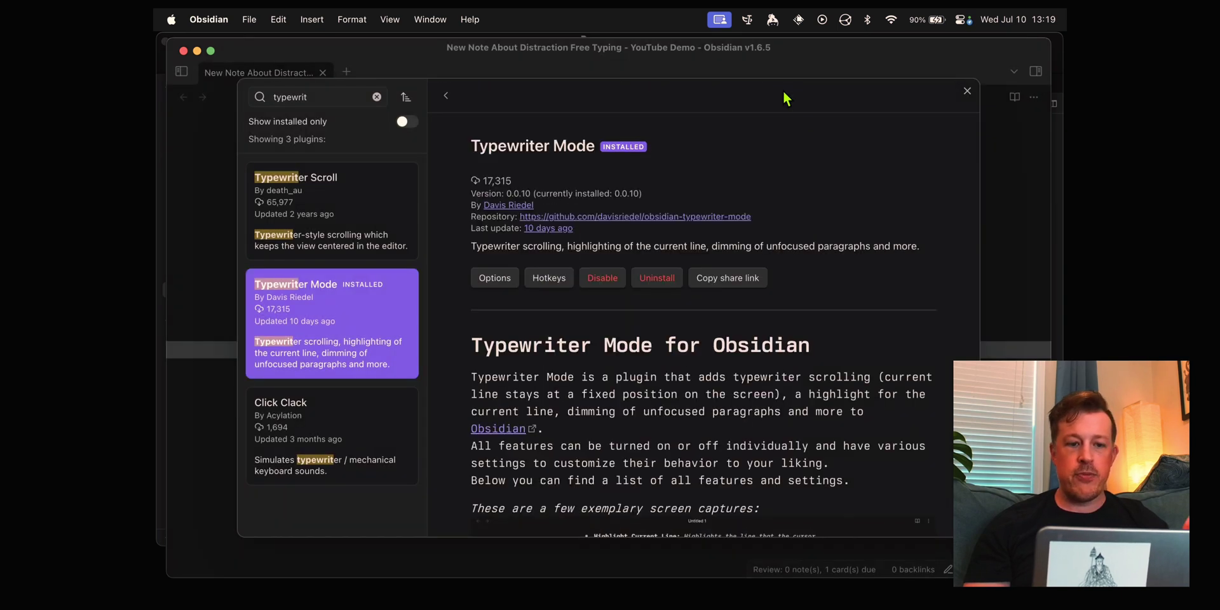
In Typewriter Mode options, disable it in canvas, set offset to 45, and maintain offset only when reached.
left_click(498, 277)
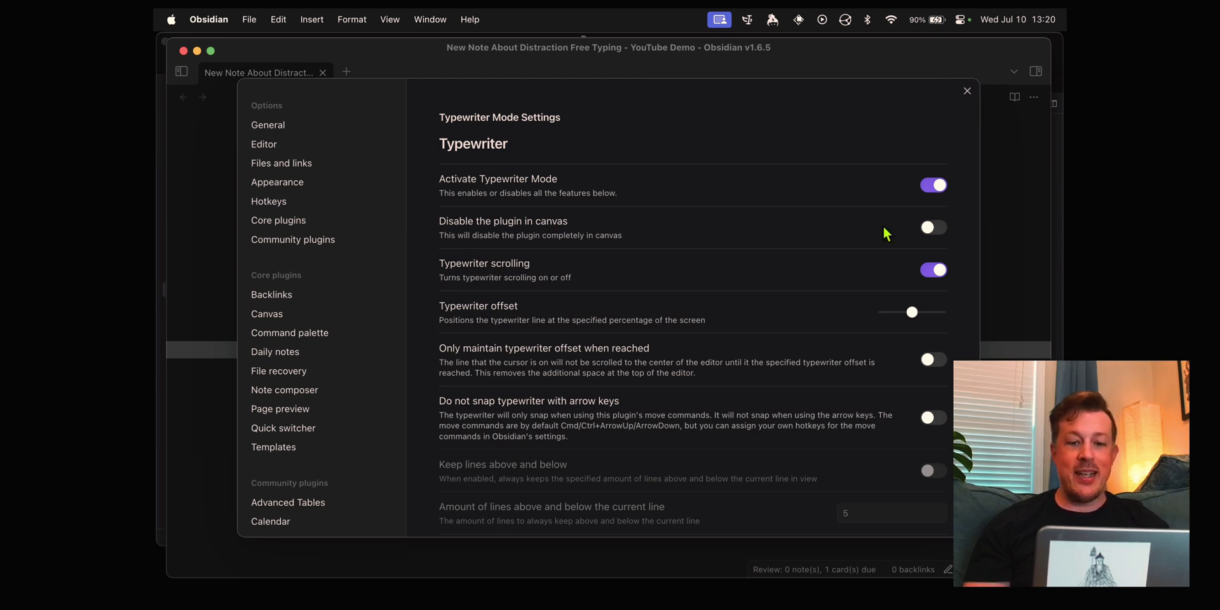
left_click(935, 228)
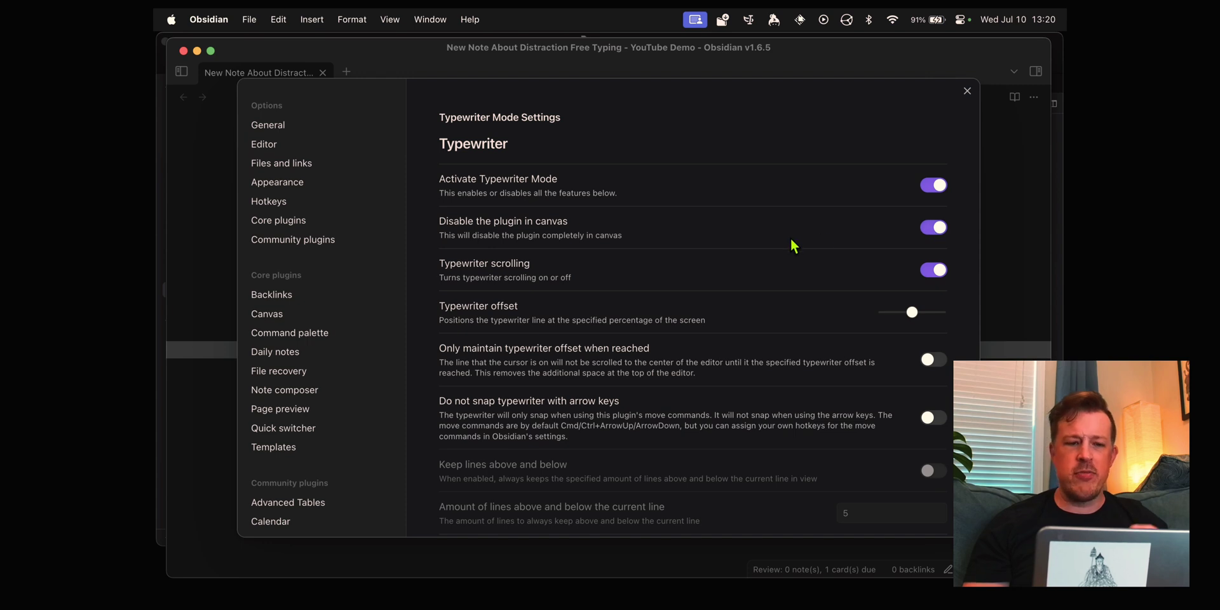
scroll(794, 245, "down", 2)
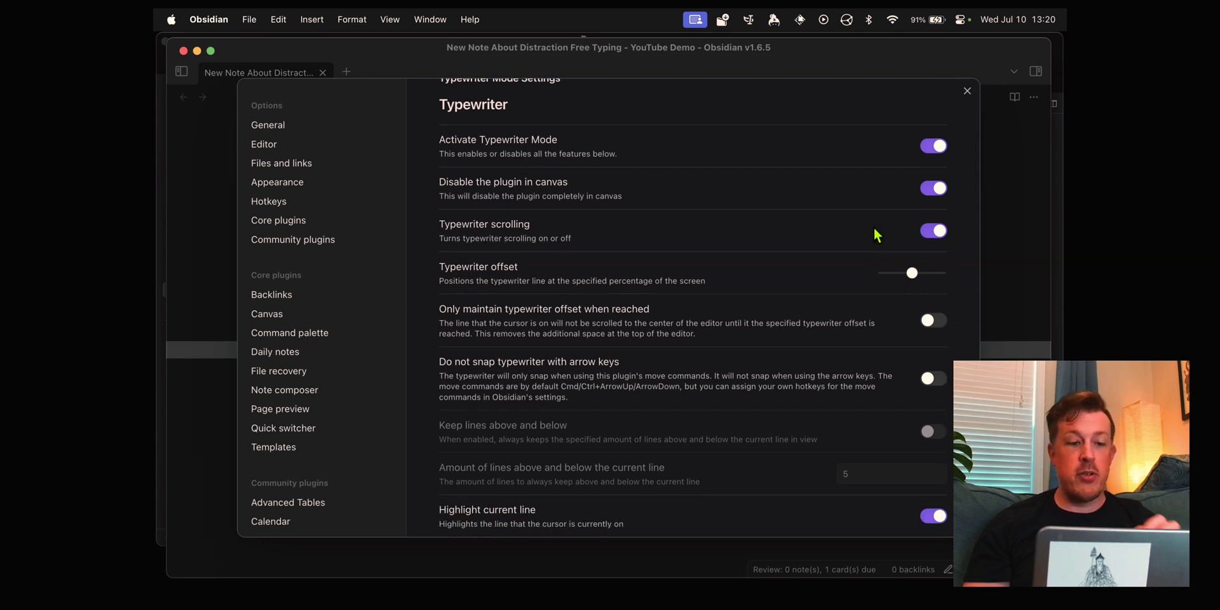
mouse_move(913, 278)
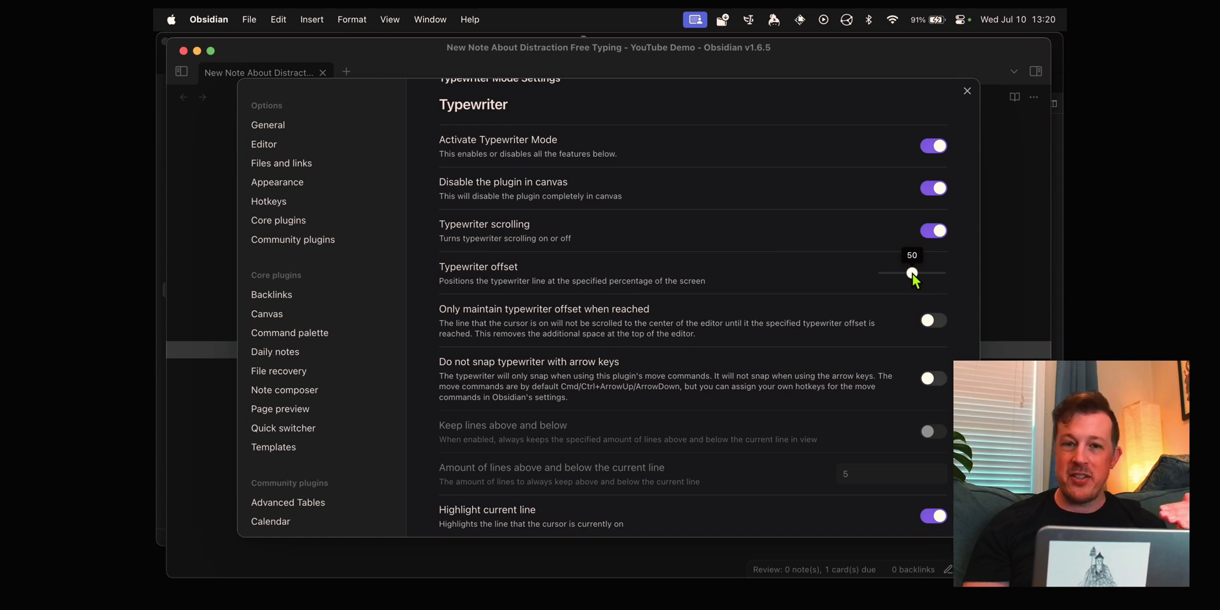
left_click_drag(913, 279, 906, 274)
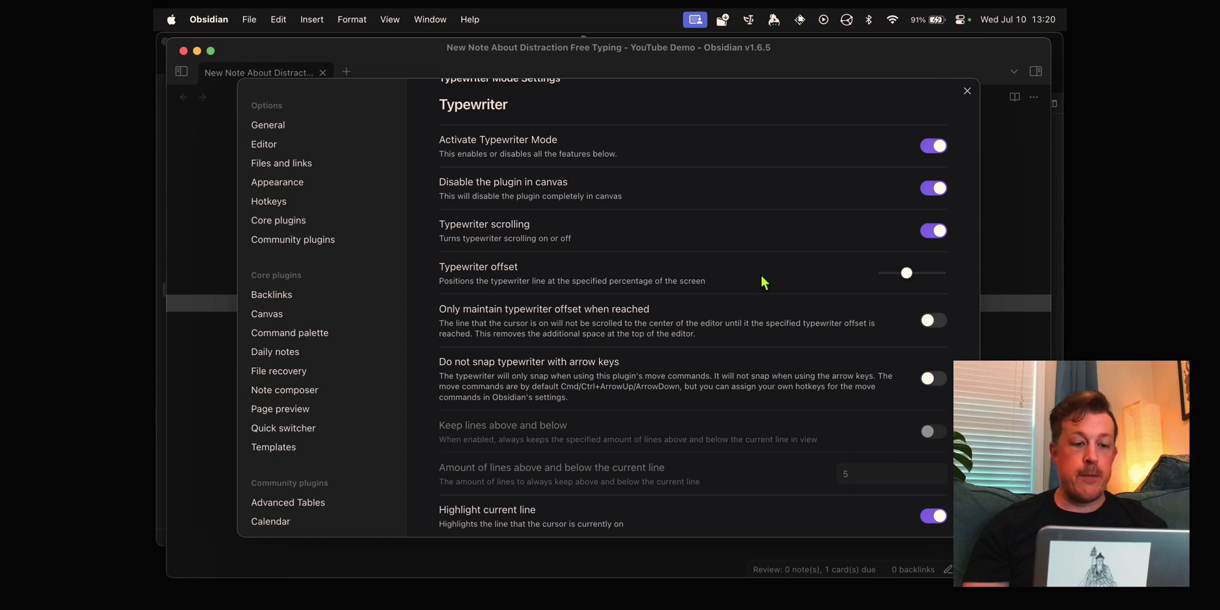
scroll(761, 280, "down", 2)
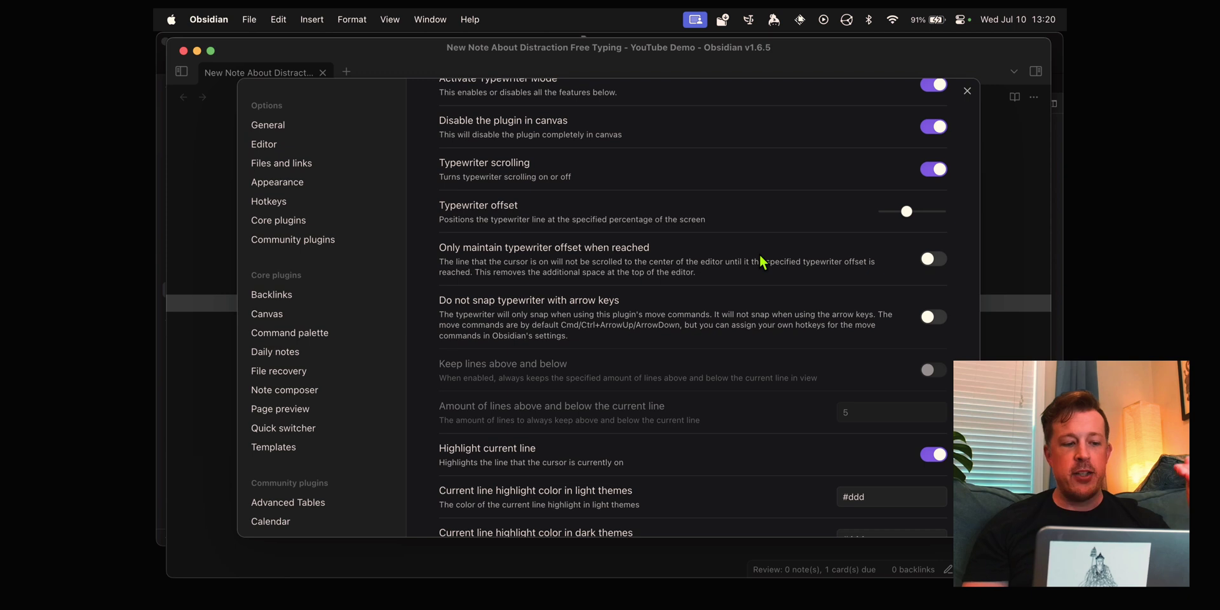
left_click(928, 261)
scroll(928, 261, "up", 3)
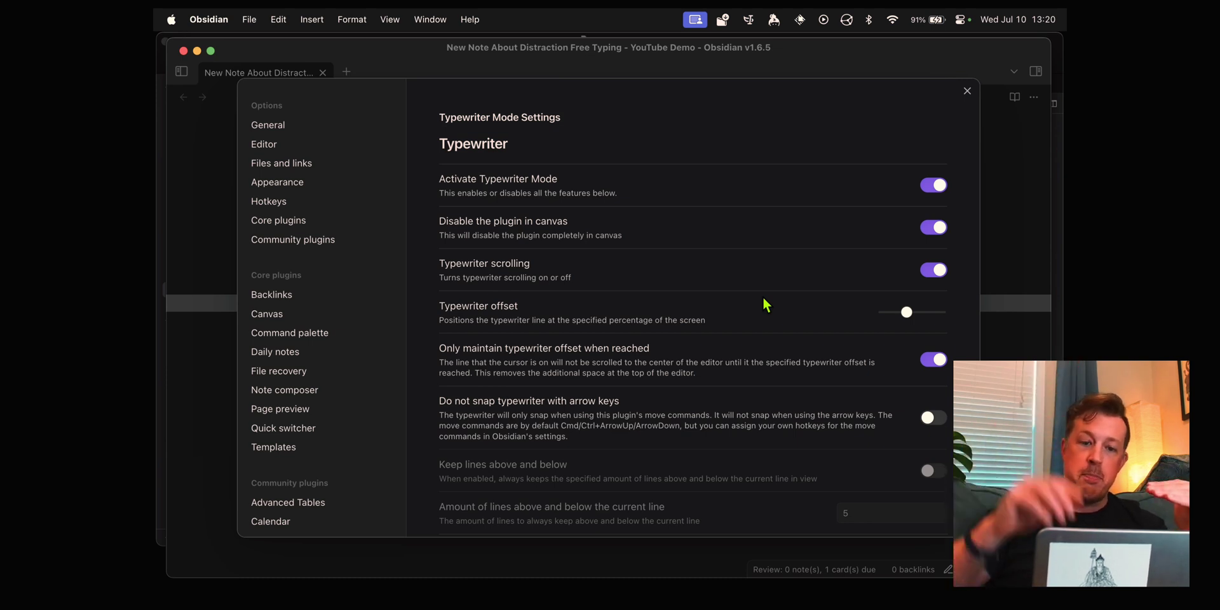
scroll(766, 305, "down", 5)
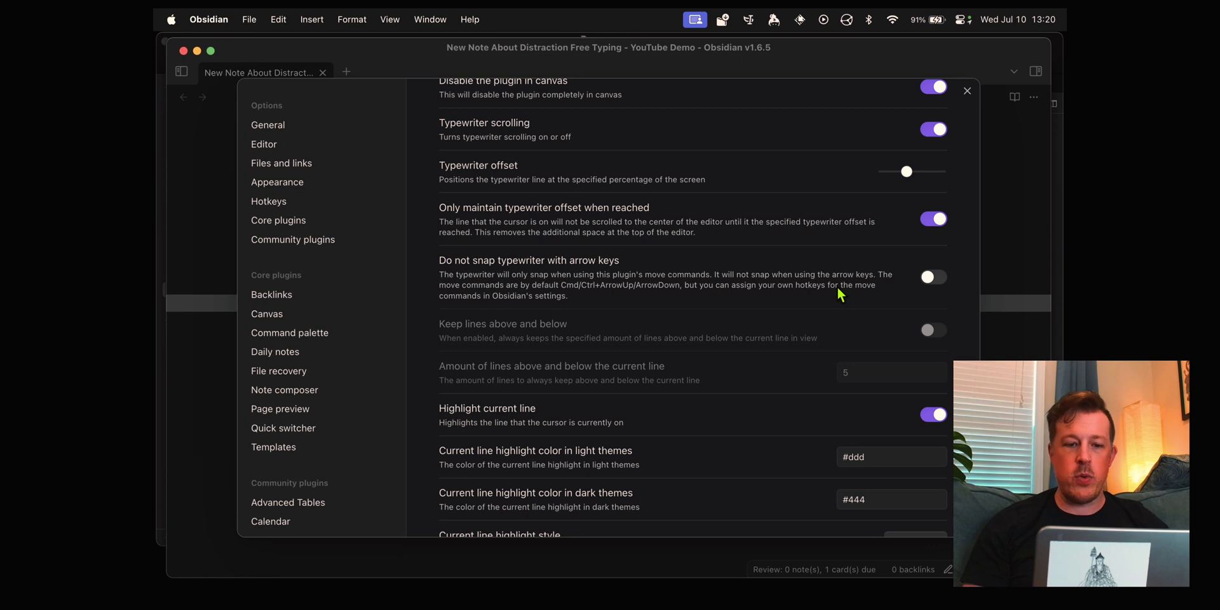
Change the current line highlight style to Underline.
scroll(866, 286, "down", 5)
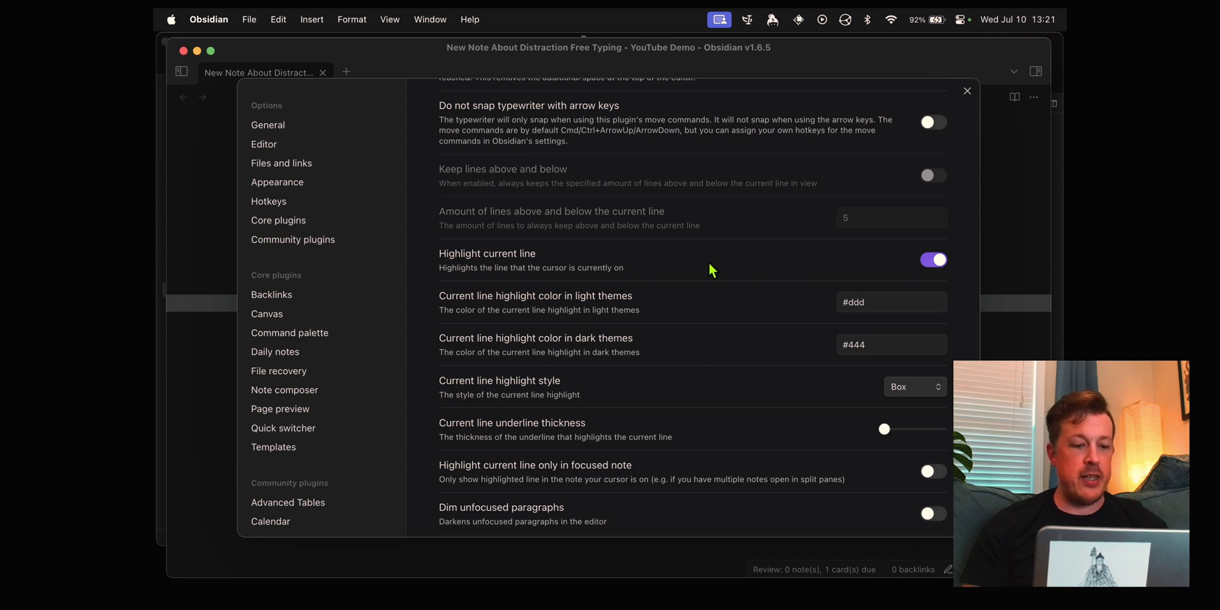
scroll(708, 262, "down", 3)
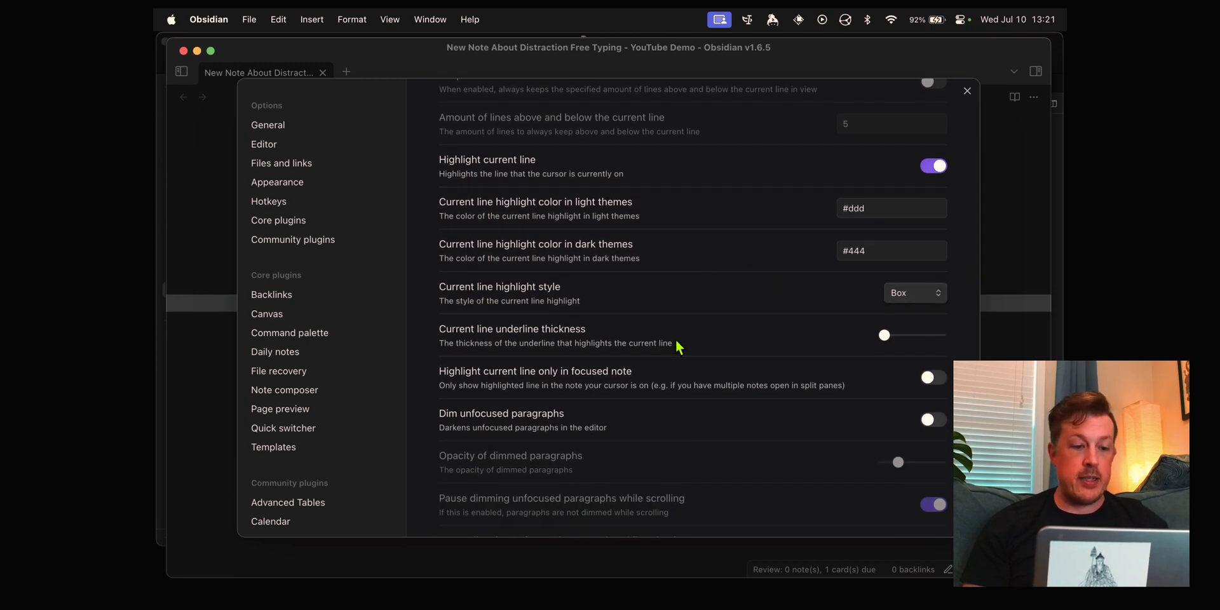
left_click(910, 293)
left_click(911, 309)
scroll(890, 343, "up", 2)
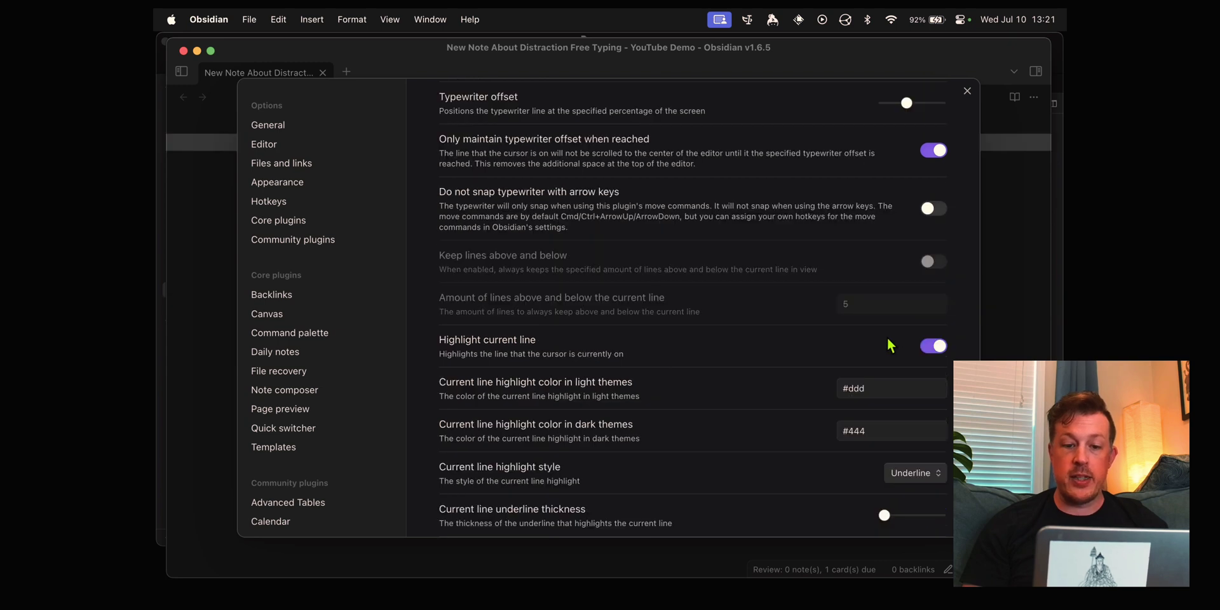
scroll(851, 315, "down", 3)
left_click_drag(883, 311, 898, 312)
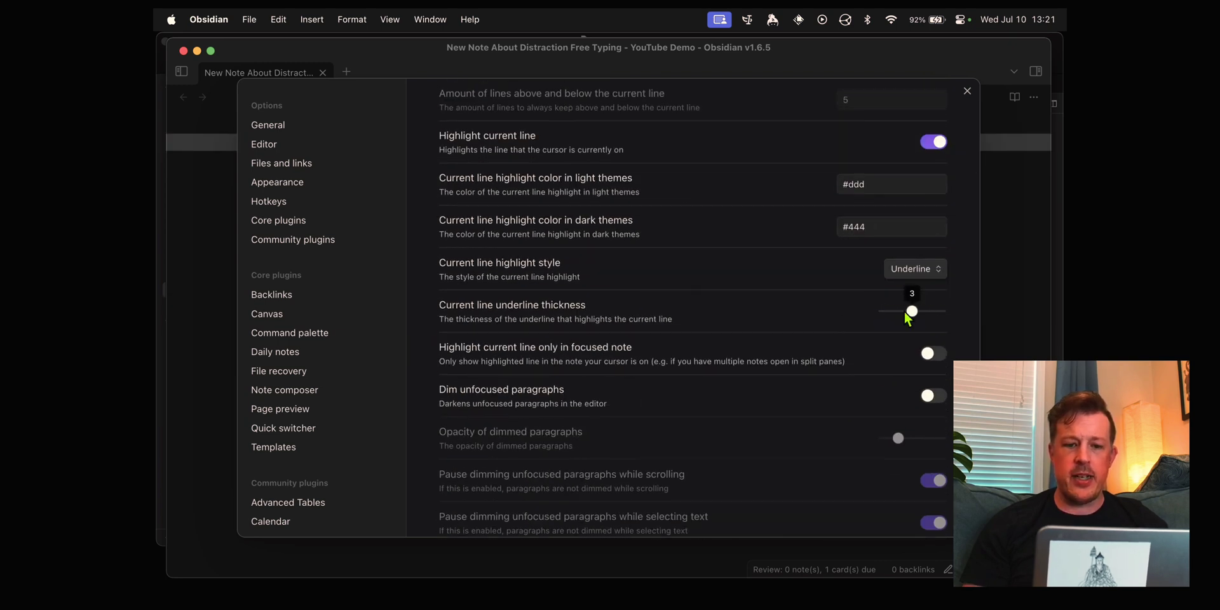
Switch the current line highlight style back to Box.
left_click(916, 268)
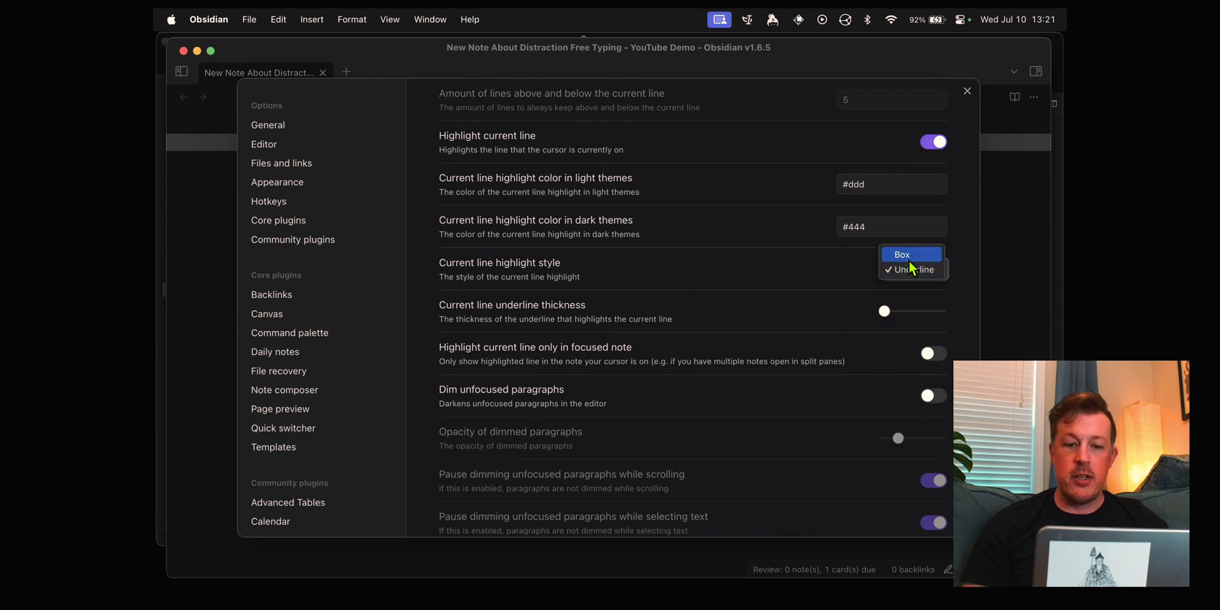
left_click(908, 259)
scroll(807, 274, "up", 6)
scroll(768, 288, "down", 7)
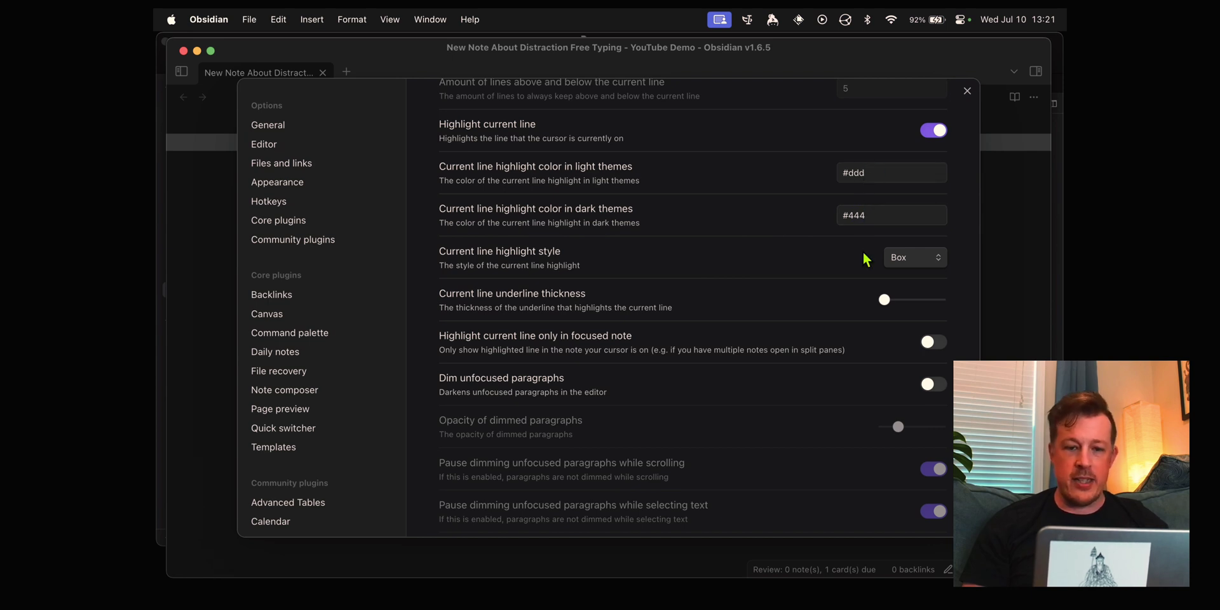
scroll(757, 254, "down", 4)
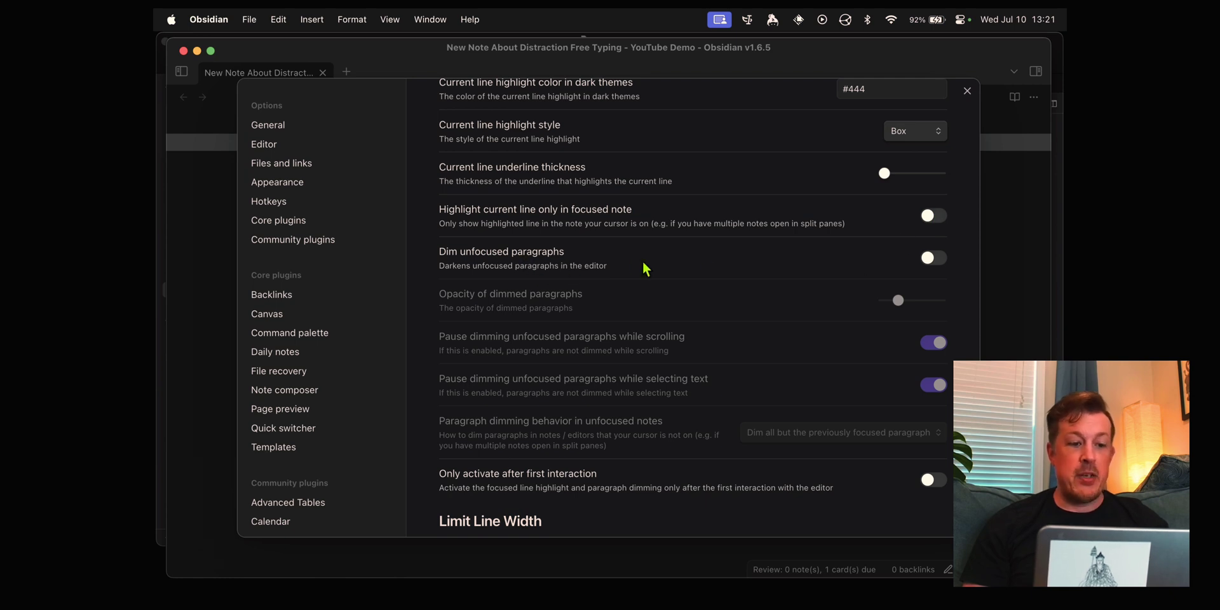
Turn on the Dim unfocused paragraphs toggle.
left_click(933, 259)
scroll(929, 257, "up", 4)
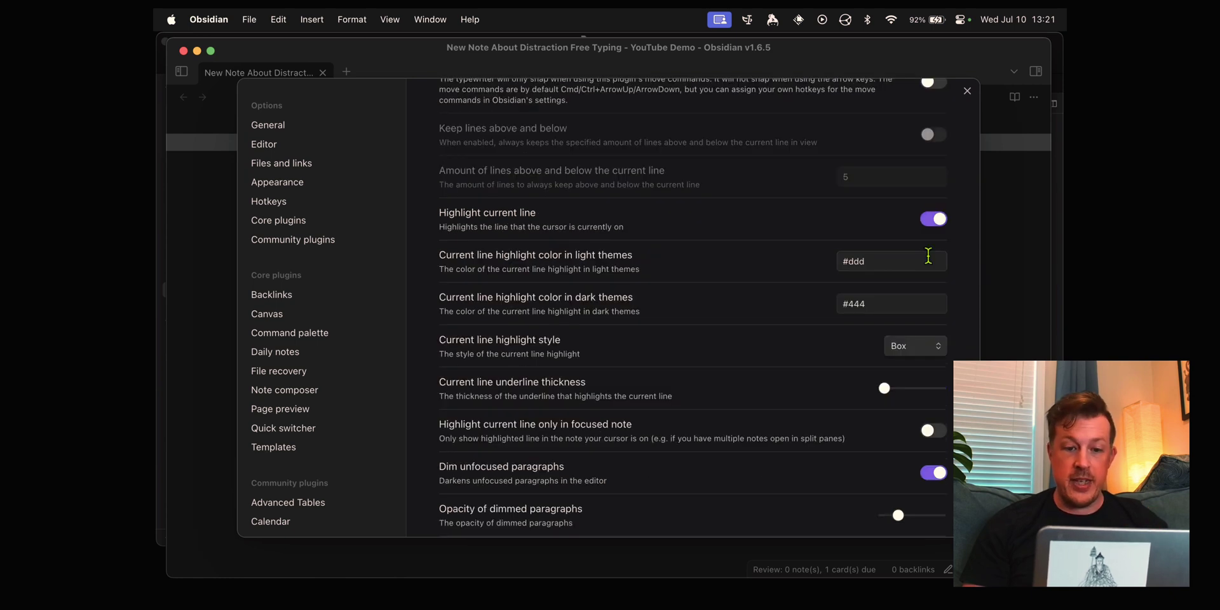
scroll(778, 313, "down", 4)
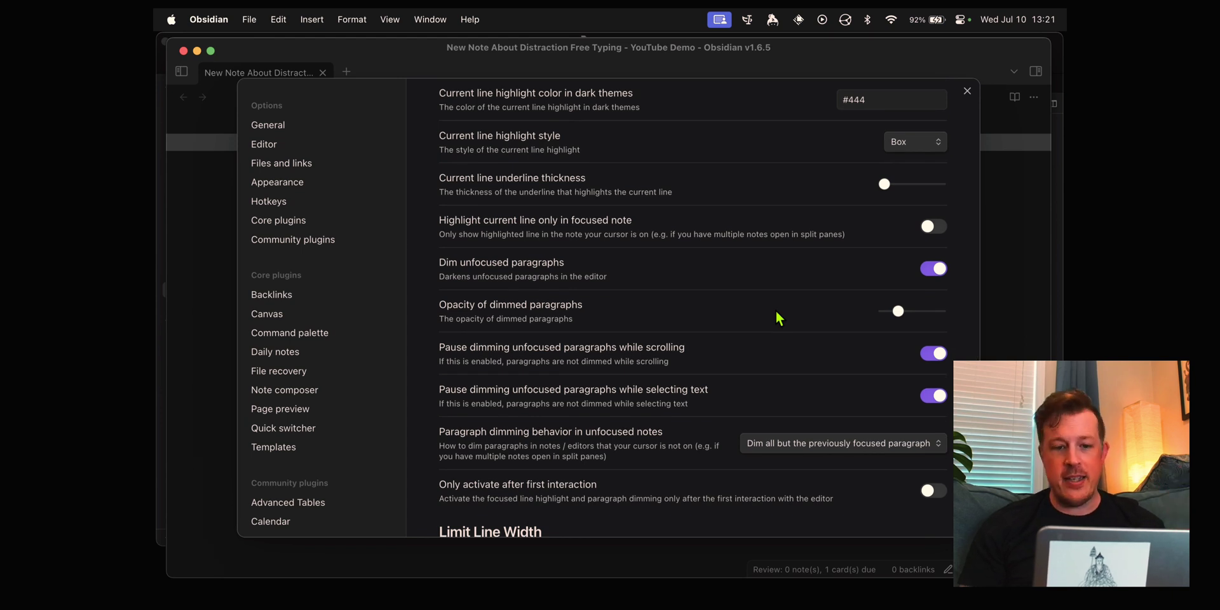
scroll(776, 311, "down", 3)
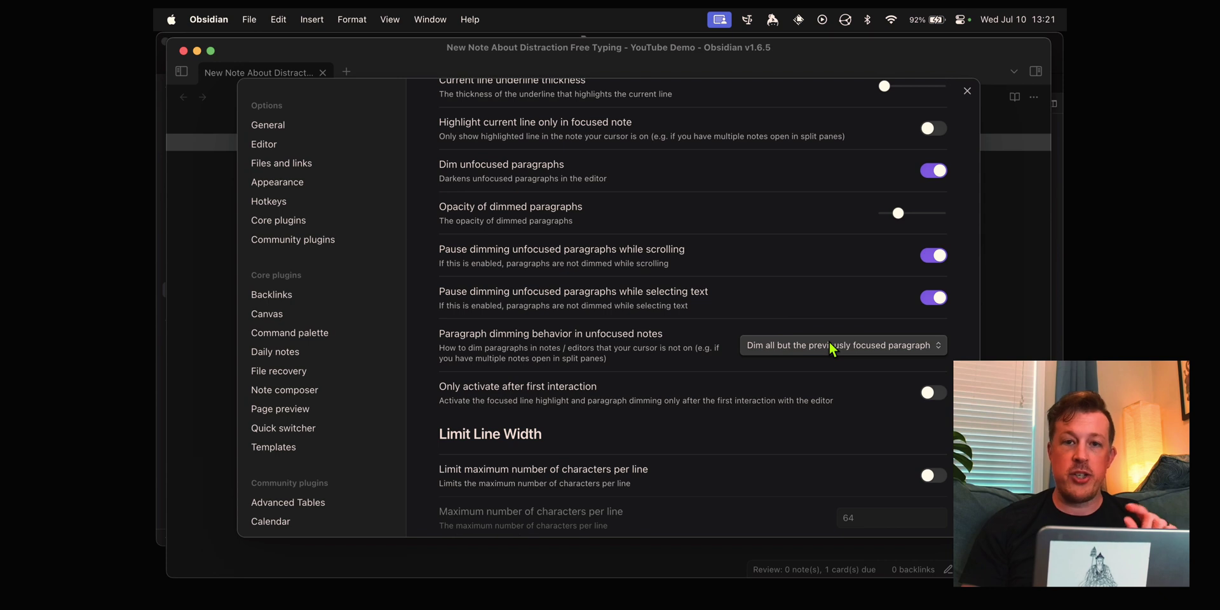
Set paragraph dimming in unfocused notes to 'Do not dim any paragraph'.
left_click(791, 349)
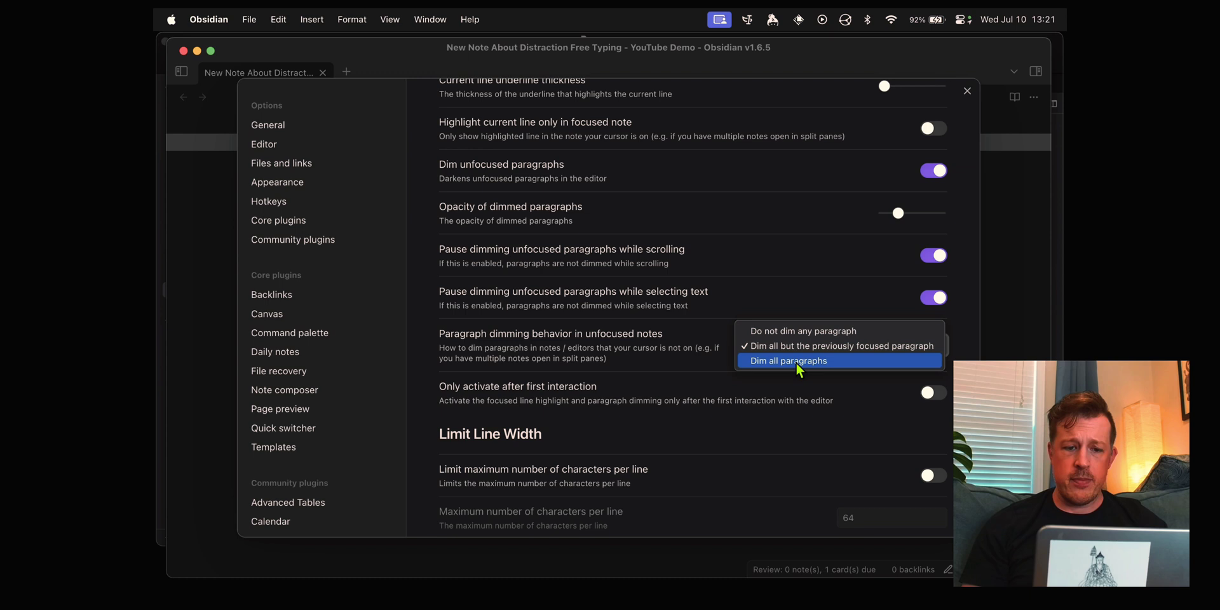
left_click(802, 333)
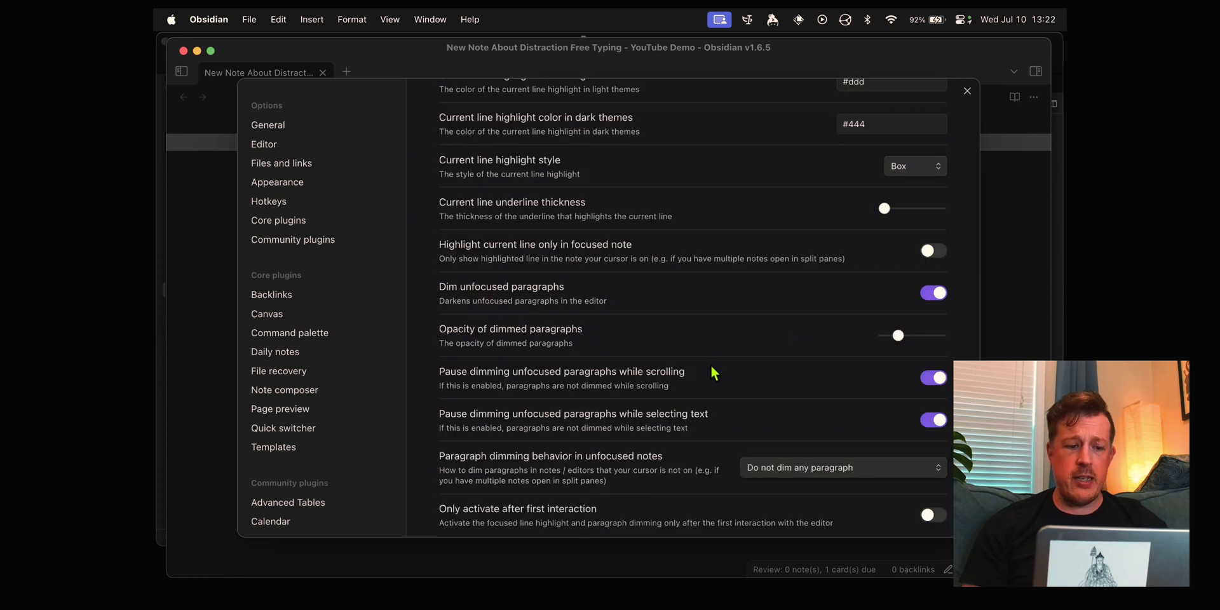
scroll(711, 364, "down", 4)
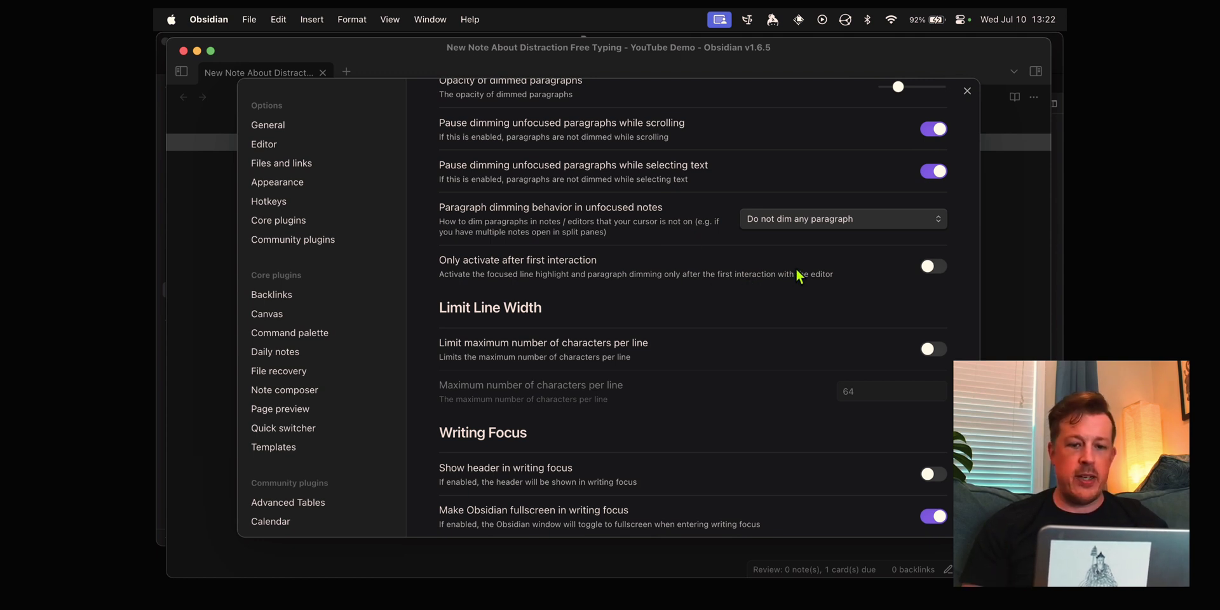
scroll(801, 275, "down", 5)
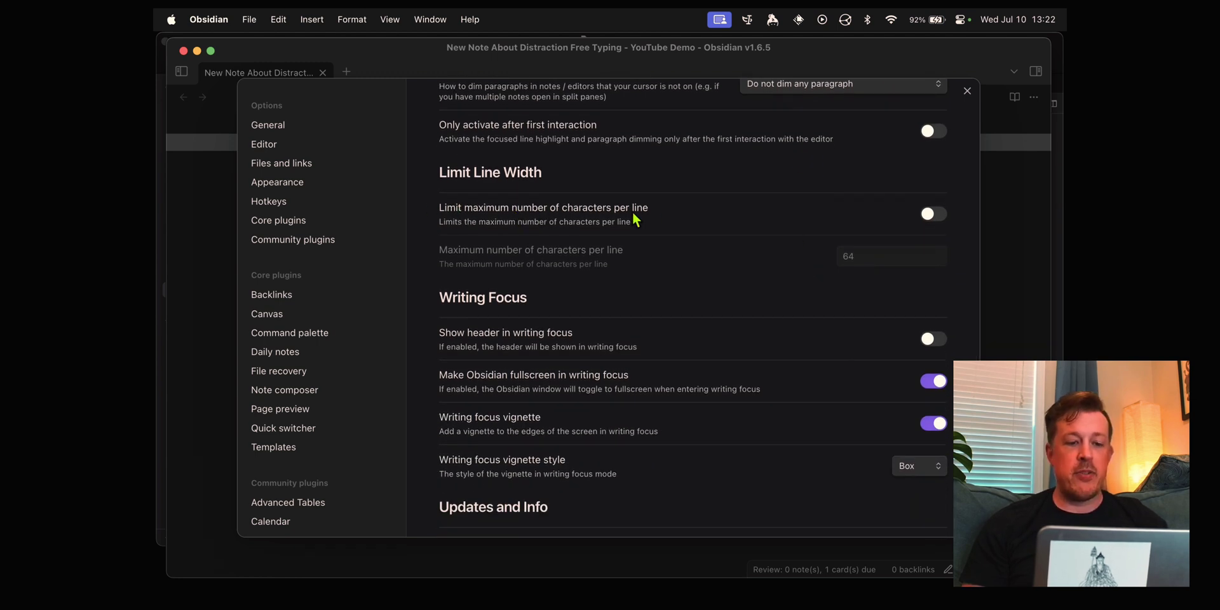
Switch on the characters-per-line limit and change its maximum from 64 to 50.
left_click(932, 215)
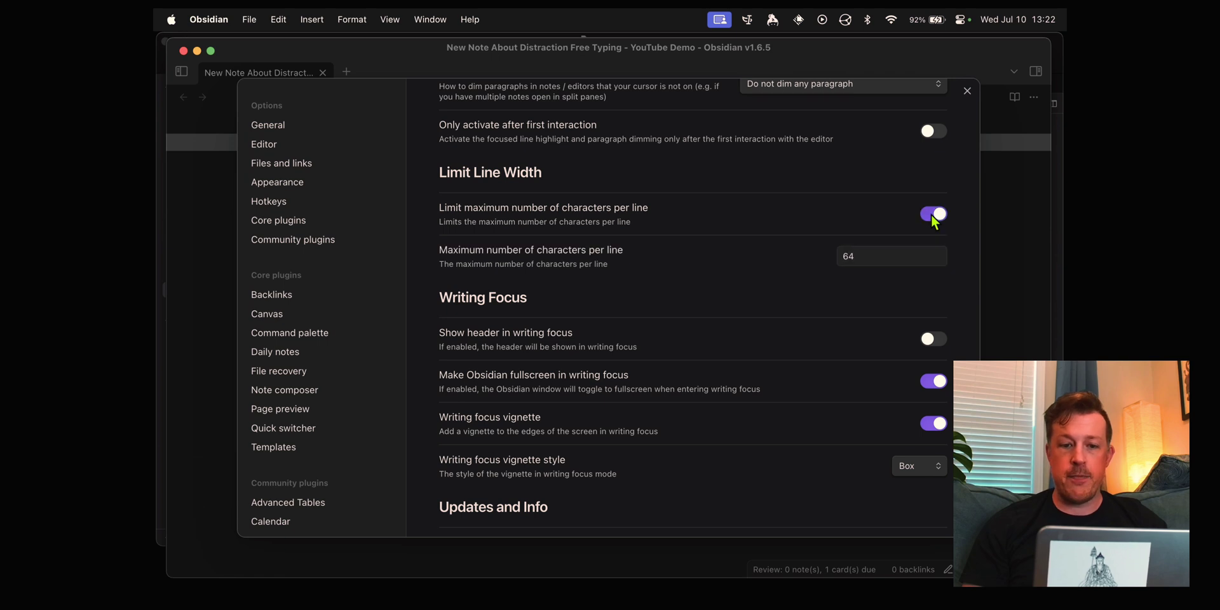
left_click(888, 257)
key("BackSpace")
key("BackSpace")
type("50")
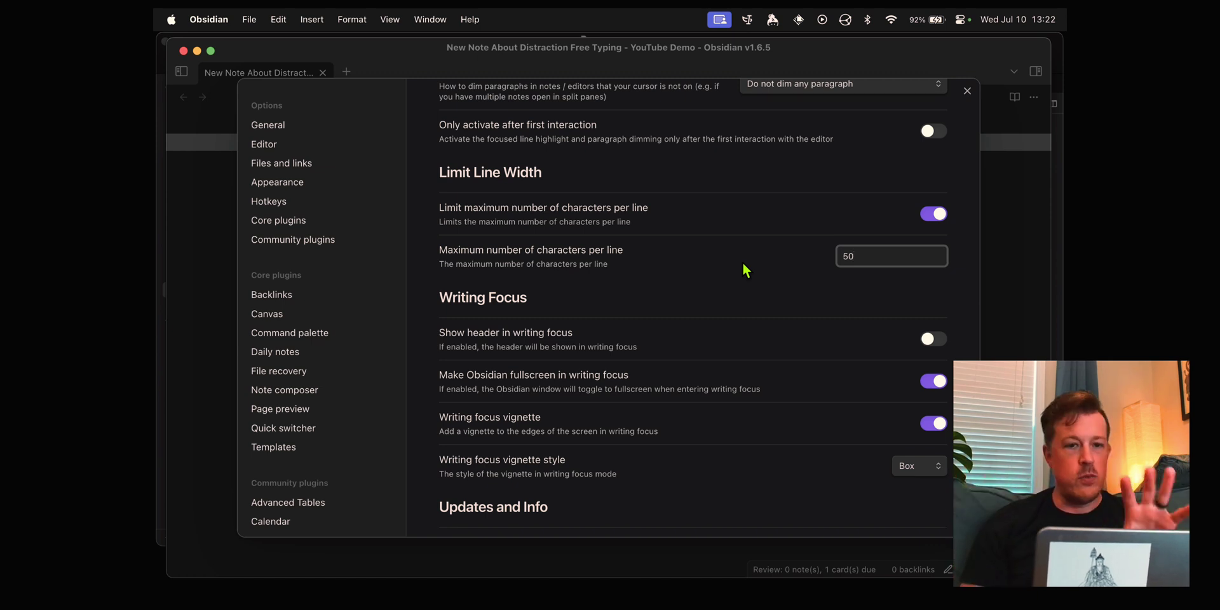
scroll(762, 281, "down", 6)
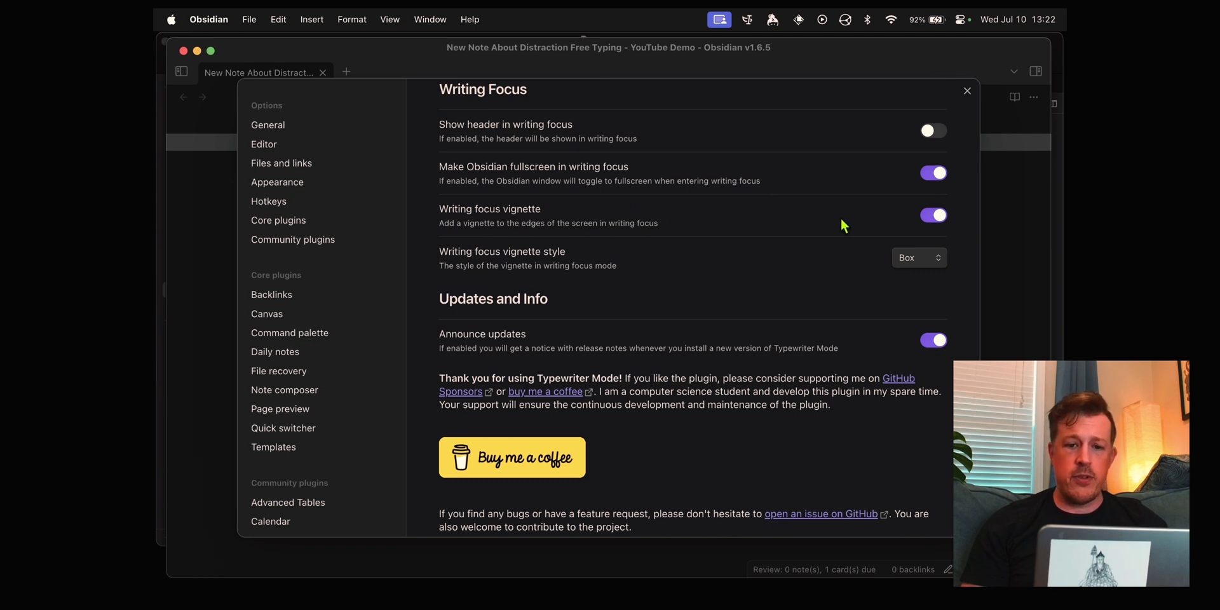
scroll(816, 332, "down", 2)
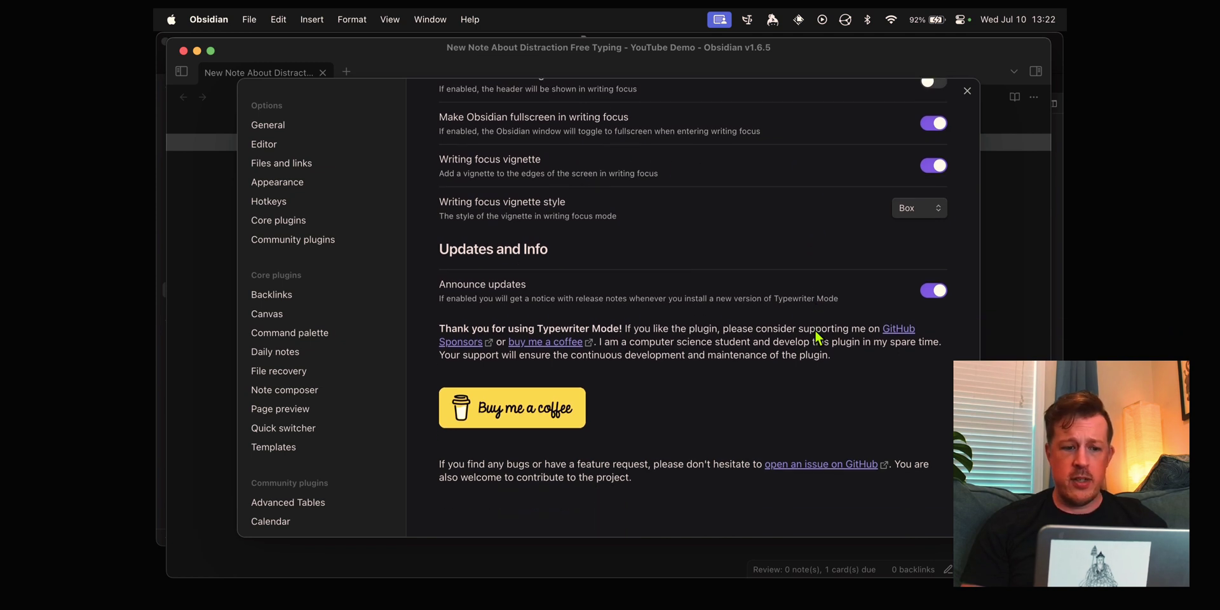
Back in the note, type the test sentence plus 'We are in a new paragraph.' and 'This one too.'.
left_click(966, 92)
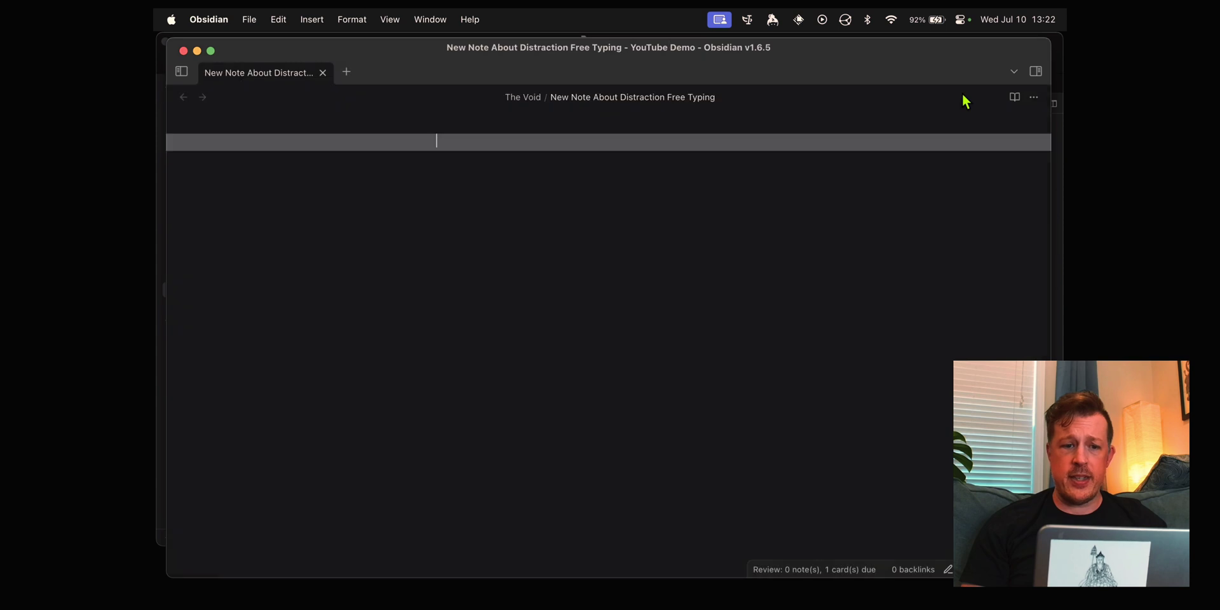
type("So thi")
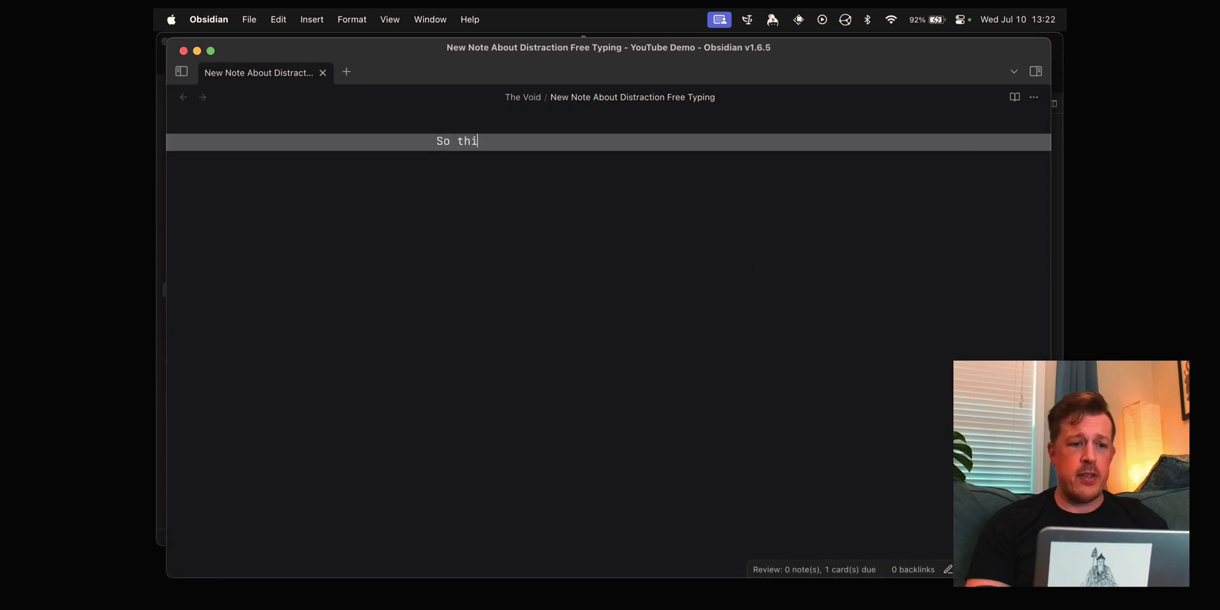
type("s is the new ")
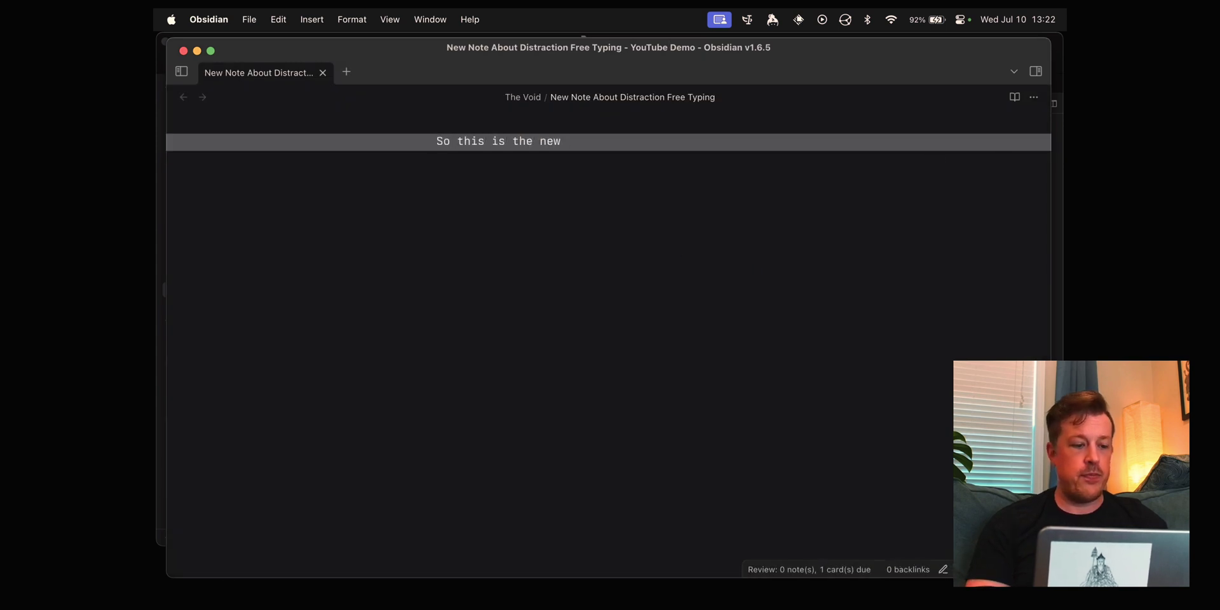
type("way of t")
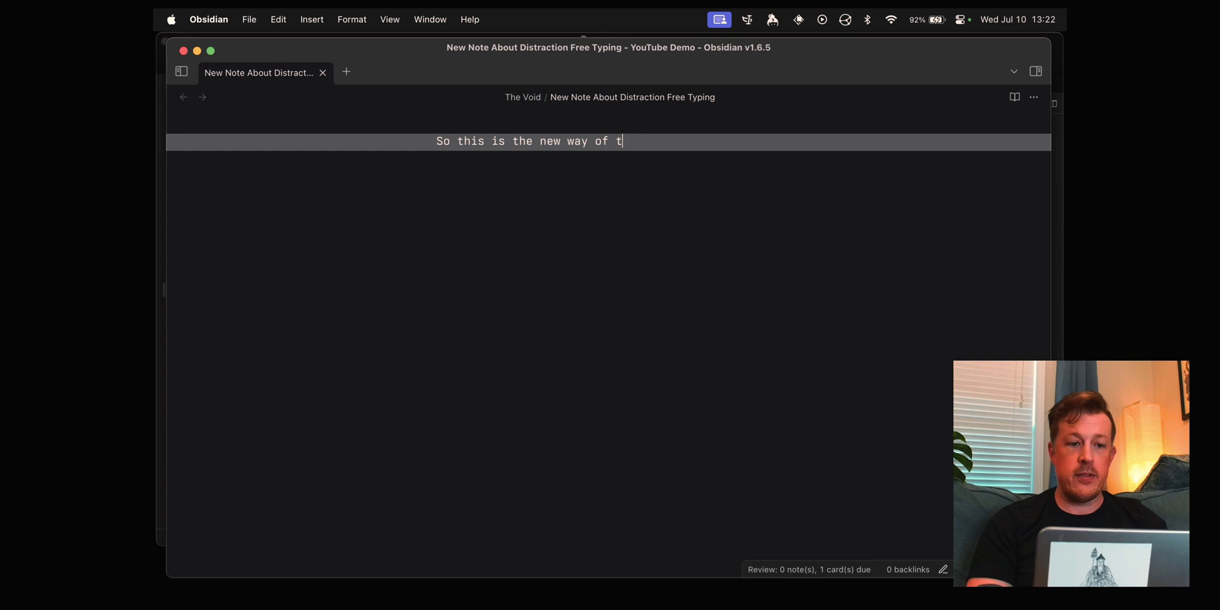
type("yping. Le")
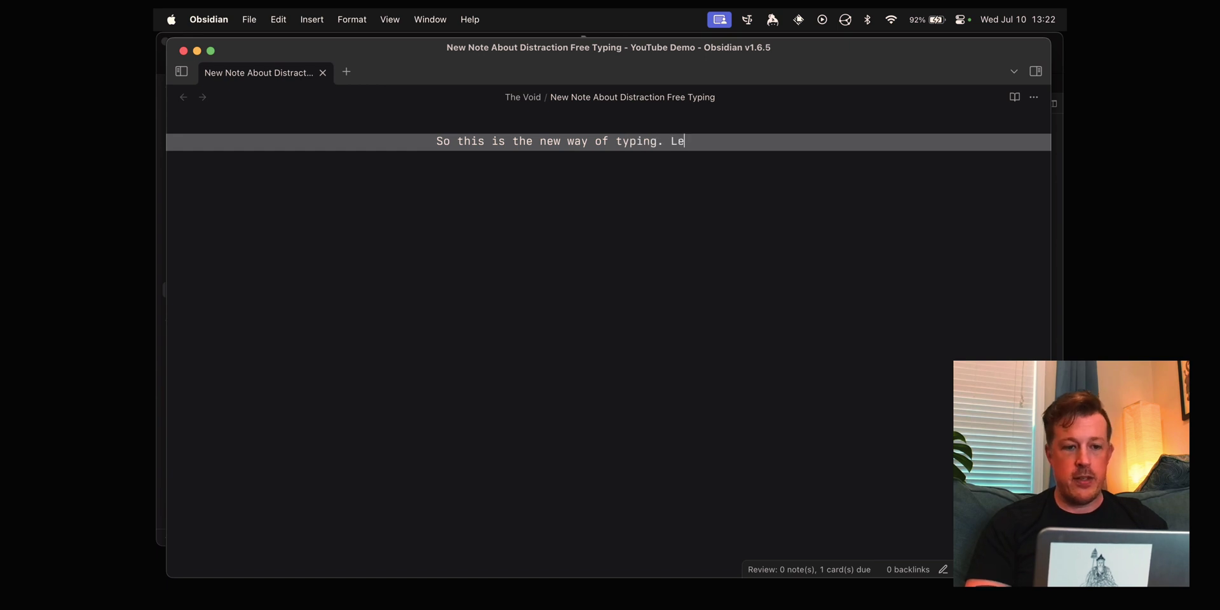
type("t's see what happen")
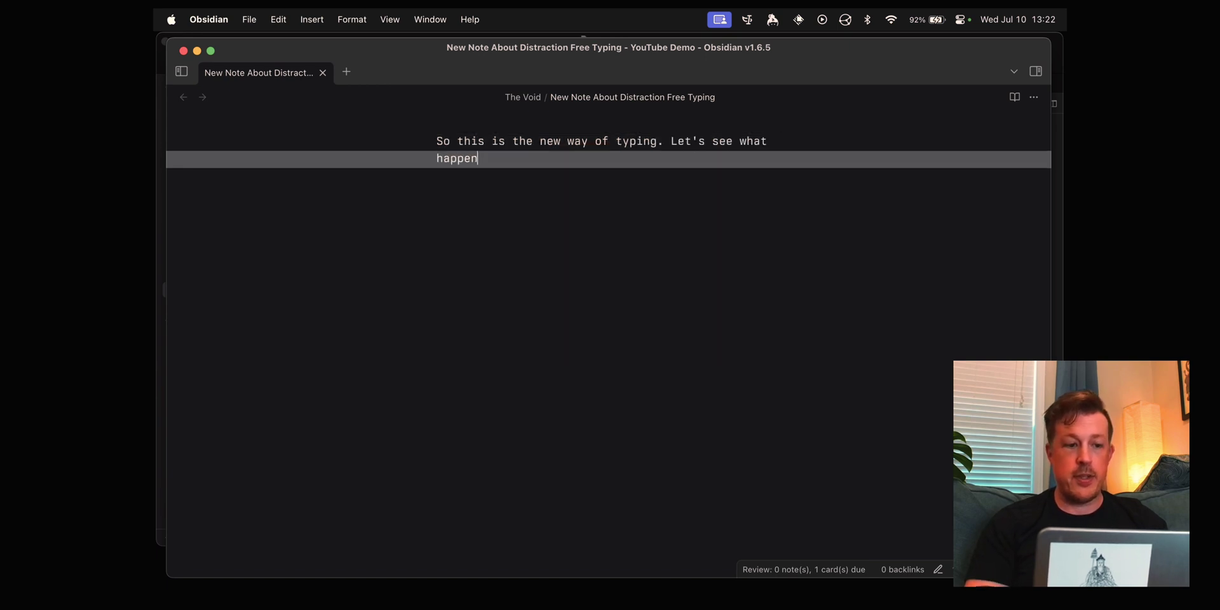
type("s when we ")
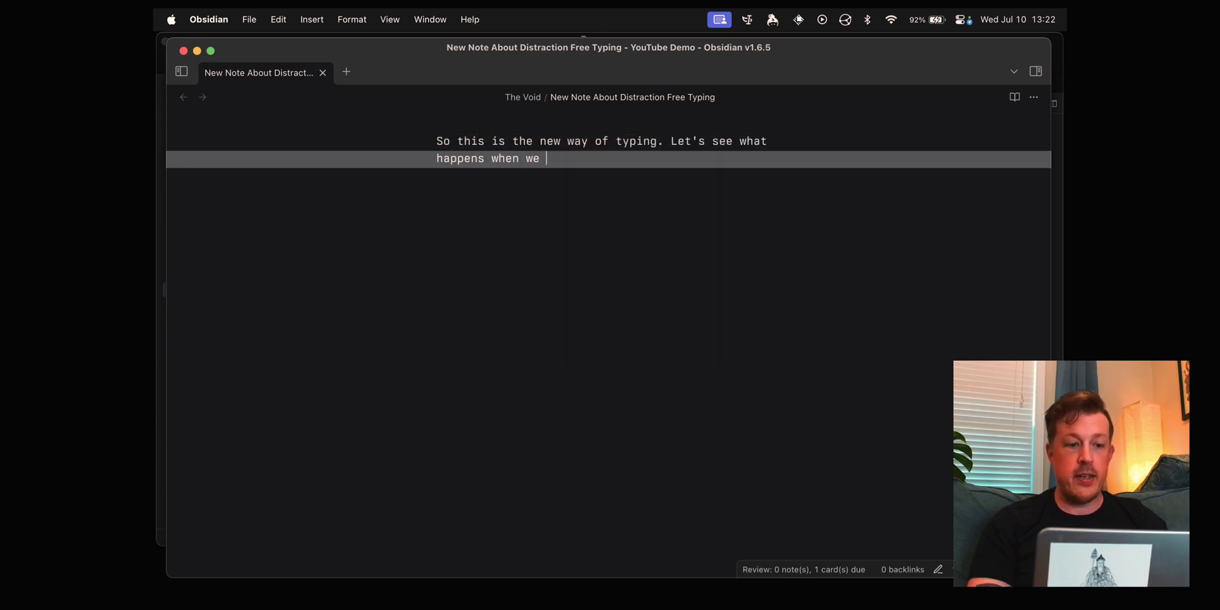
type("hit a new line.")
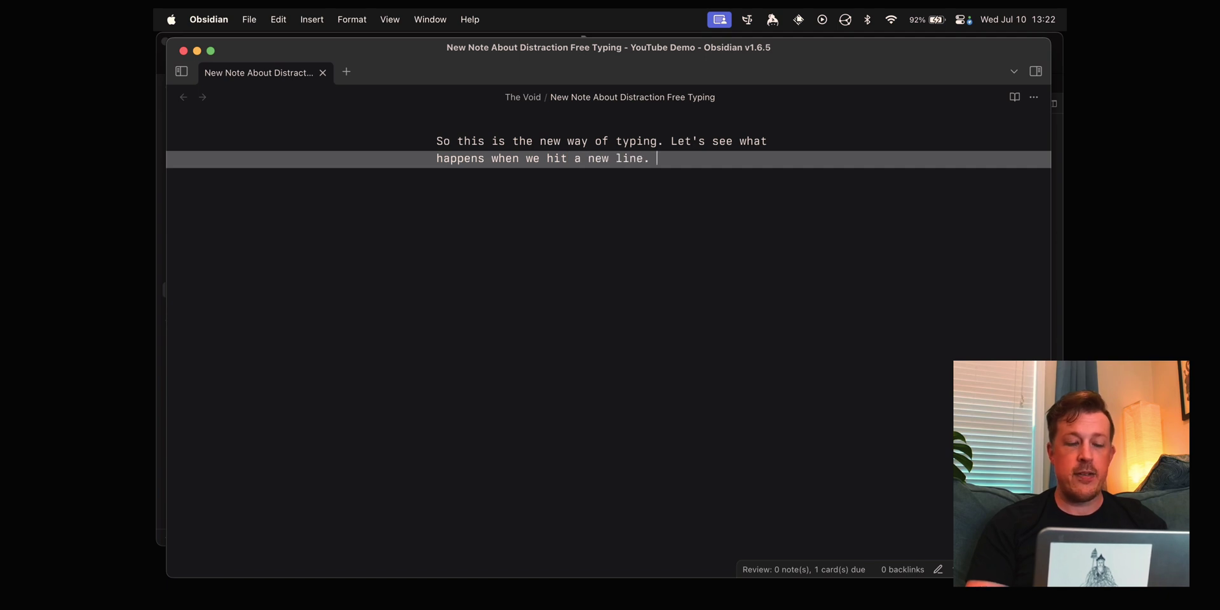
key("Return")
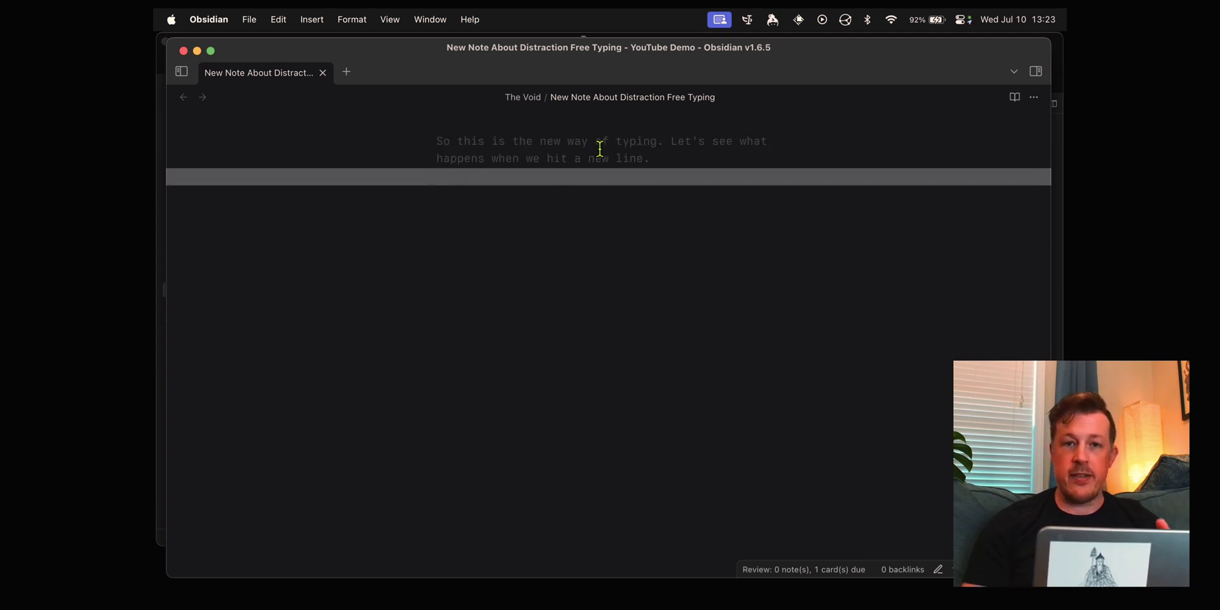
type("We")
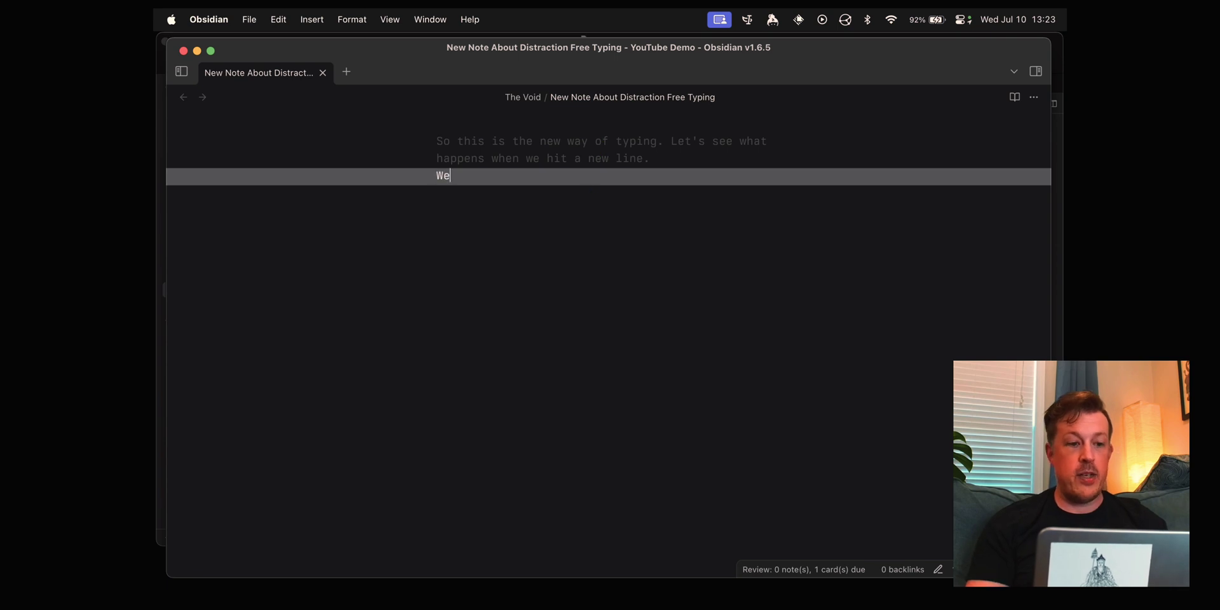
type(" are in a new parag")
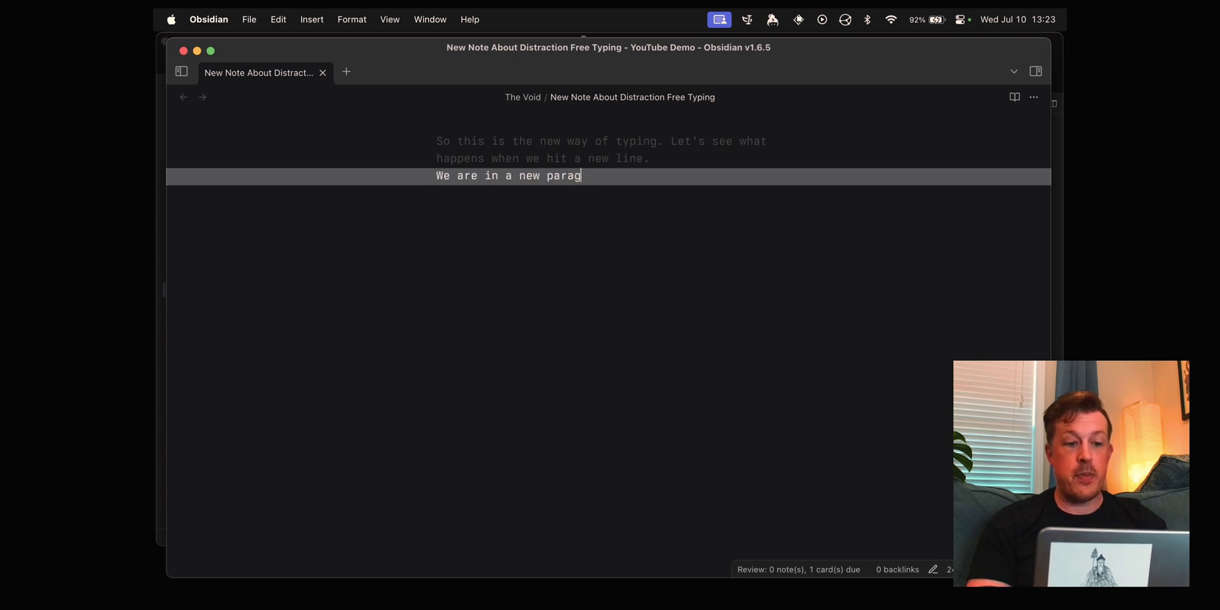
type("raph.")
key("Return")
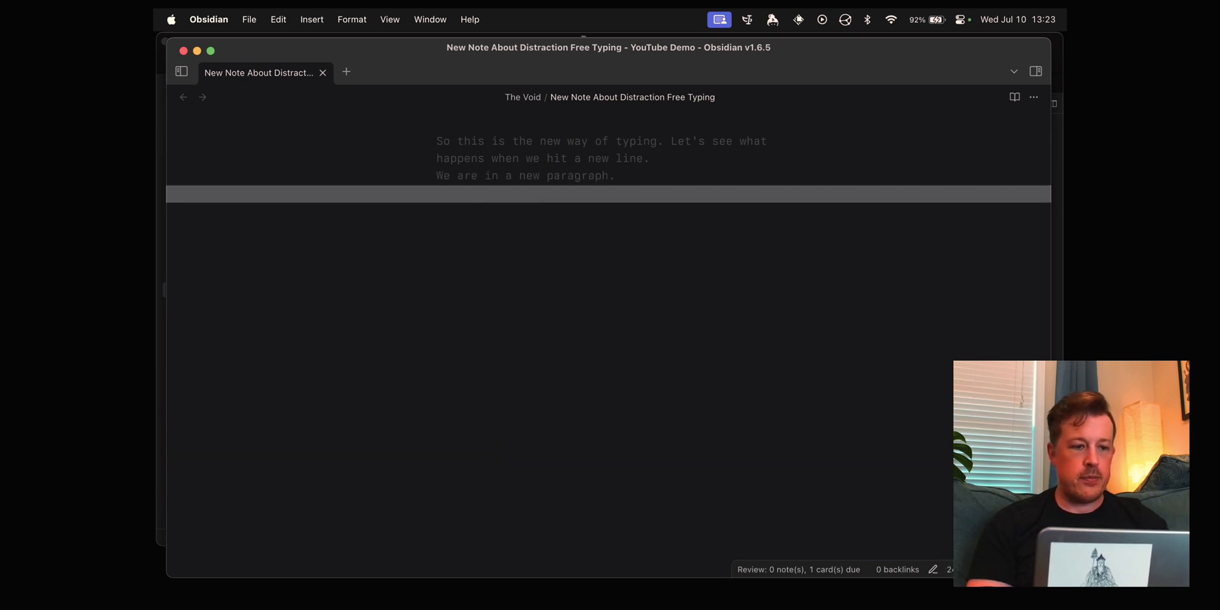
type("This one too.")
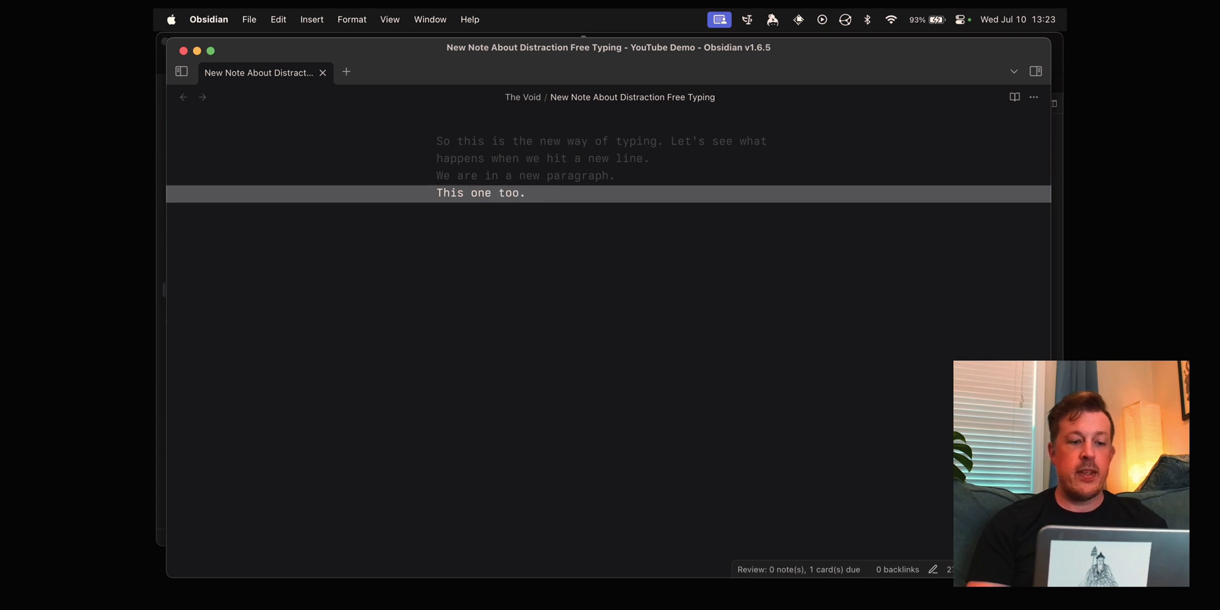
key("Return")
Insert bacon ipsum paragraphs with the ;bacon shortcut and scroll through the dimmed text.
type(";bacon")
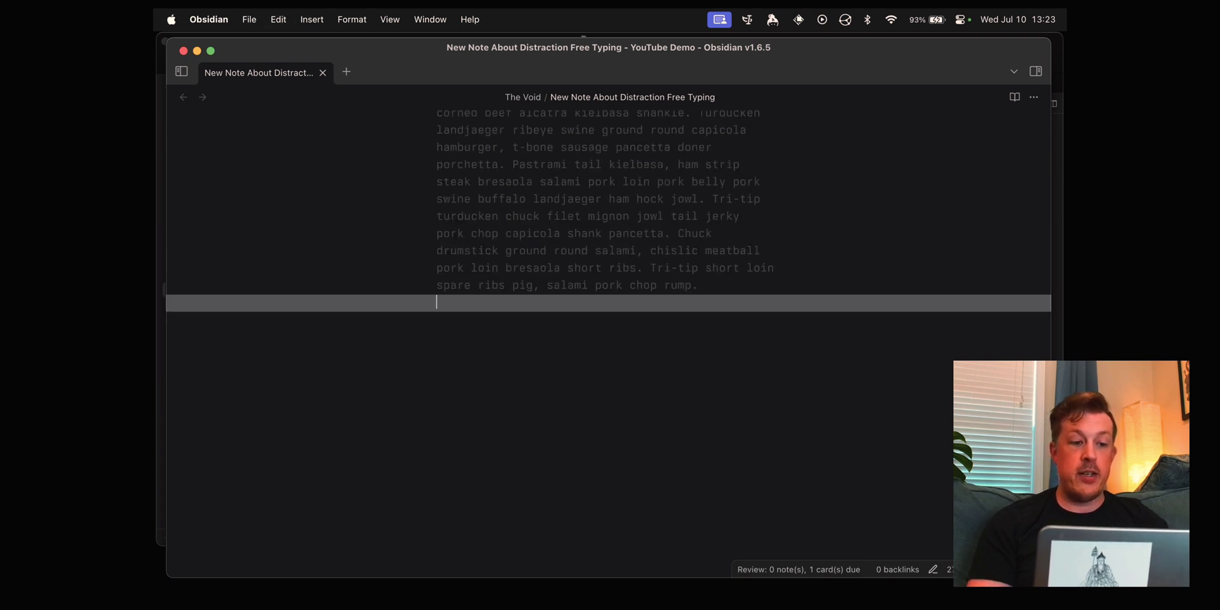
scroll(628, 182, "up", 2)
scroll(628, 183, "up", 15)
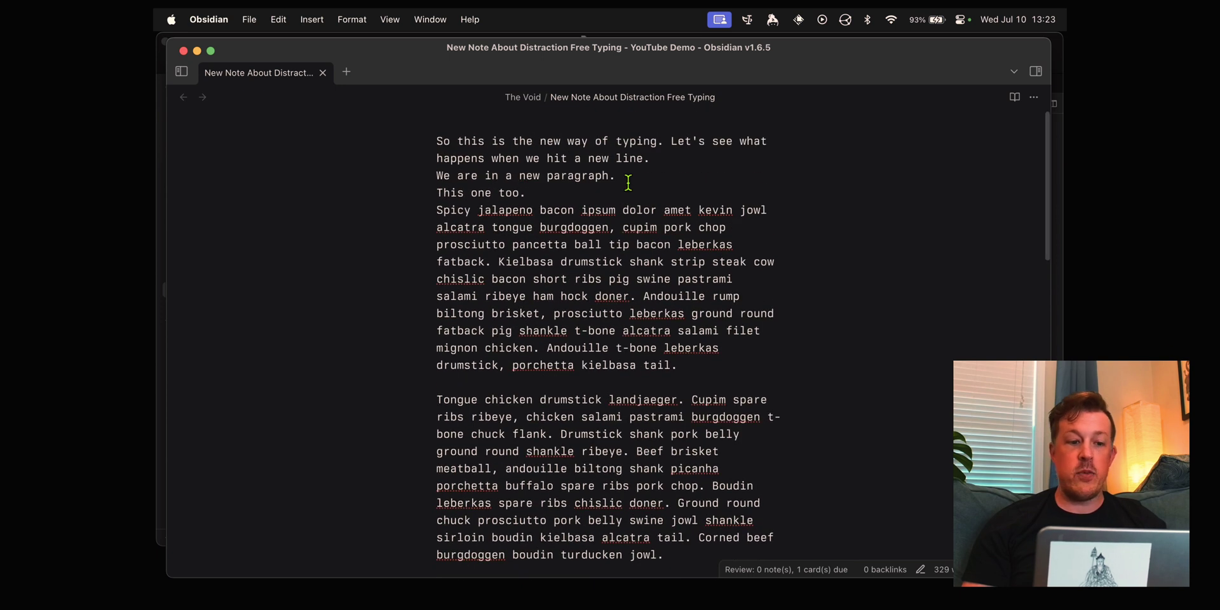
scroll(628, 183, "down", 12)
scroll(628, 182, "down", 6)
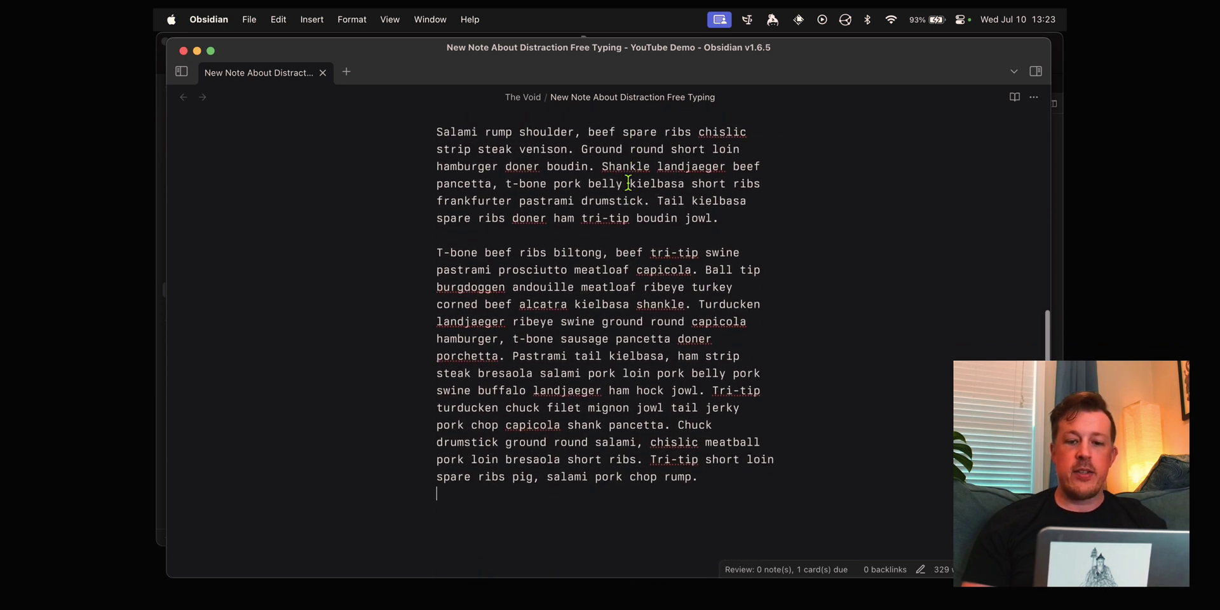
scroll(628, 183, "up", 11)
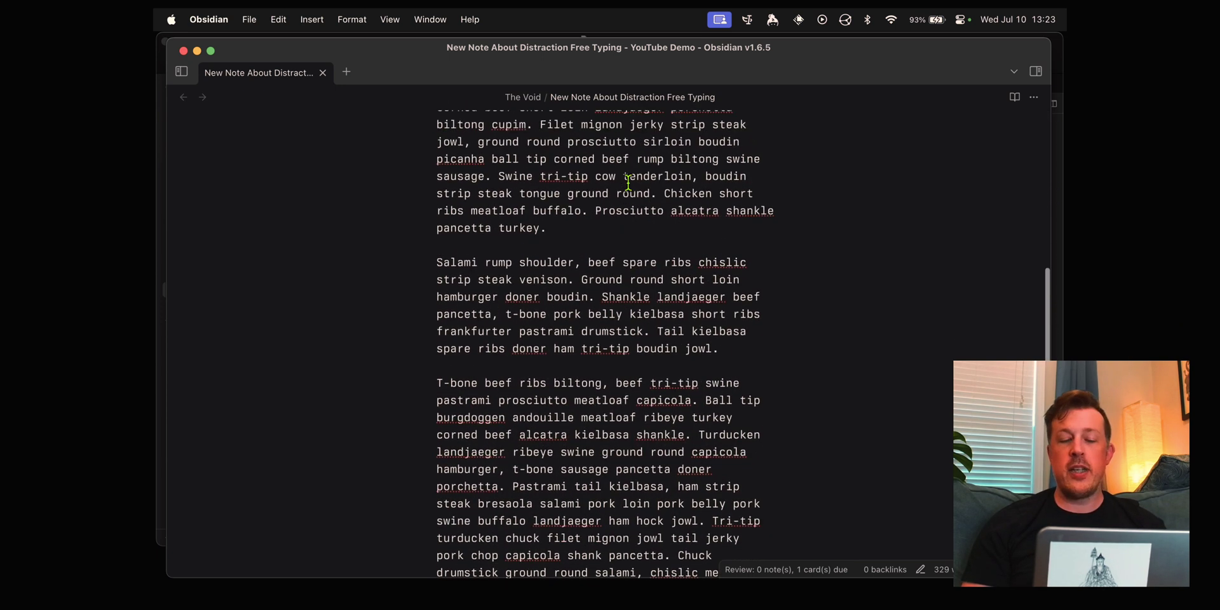
scroll(628, 182, "up", 2)
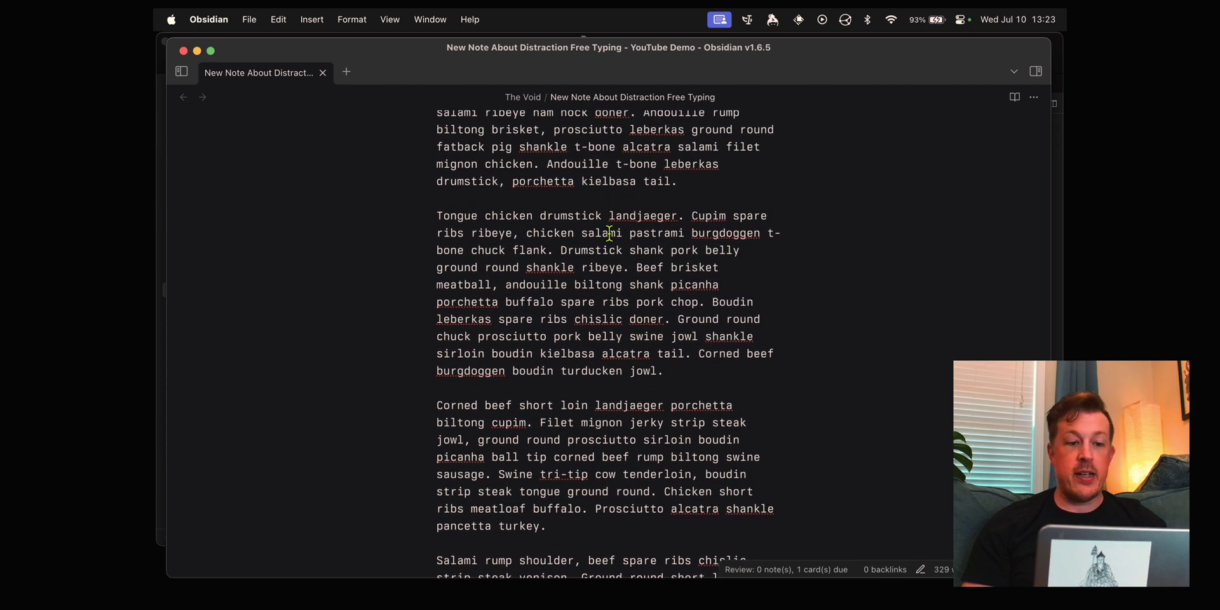
Place the caret in the Tongue chicken paragraph and move it down to the last paragraph.
left_click(608, 236)
key("Down")
key("Down")
key("Down")
key("Down")
key("Down")
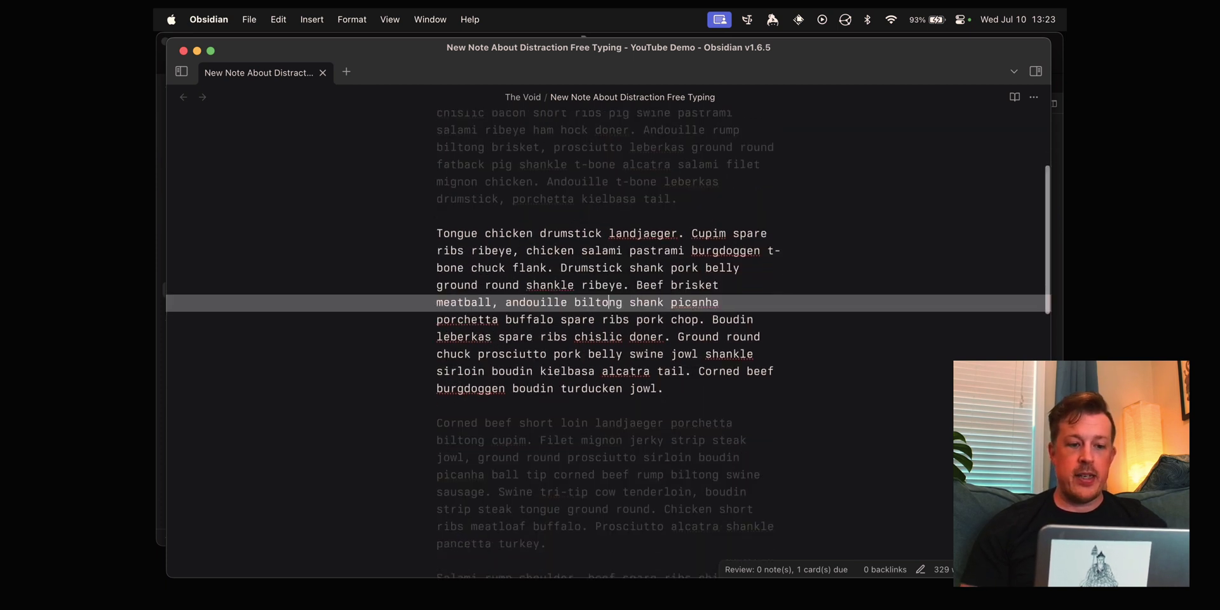
key("Up")
key("Up")
key("Up")
key("Up")
key("Up")
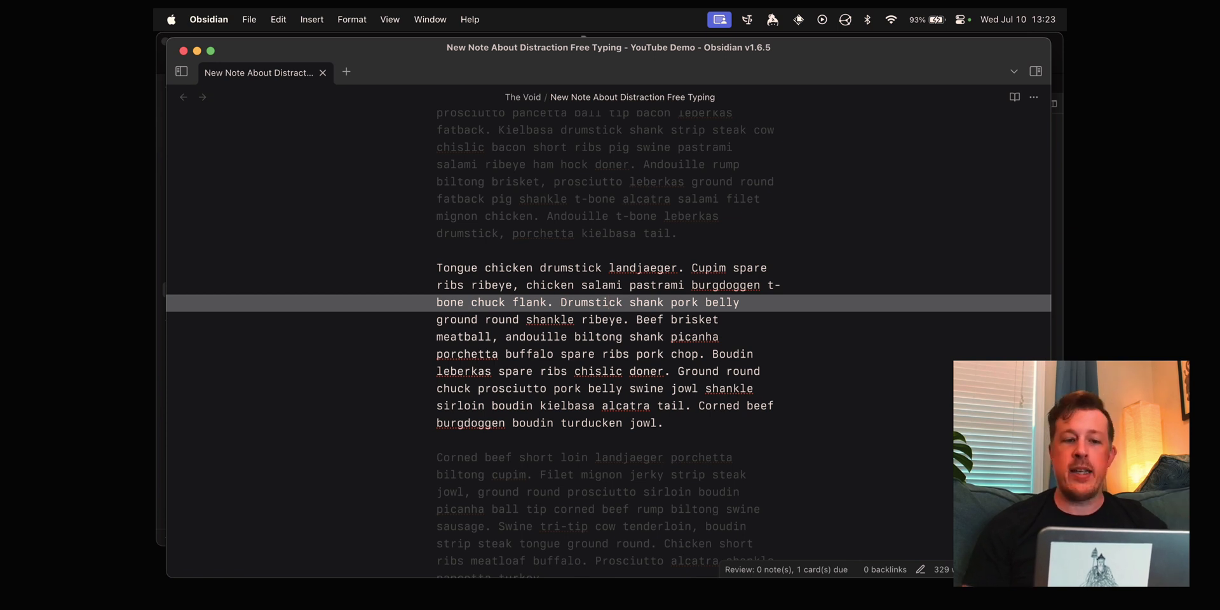
key("Down")
key("Down")
key("Down")
key("Down")
key("Down")
key("Down")
key("Down")
key("Down")
key("Down")
key("Down")
key("Down")
key("Down")
key("Down")
key("Down")
key("Down")
key("Down")
key("Down")
key("Down")
key("Down")
key("Down")
key("Down")
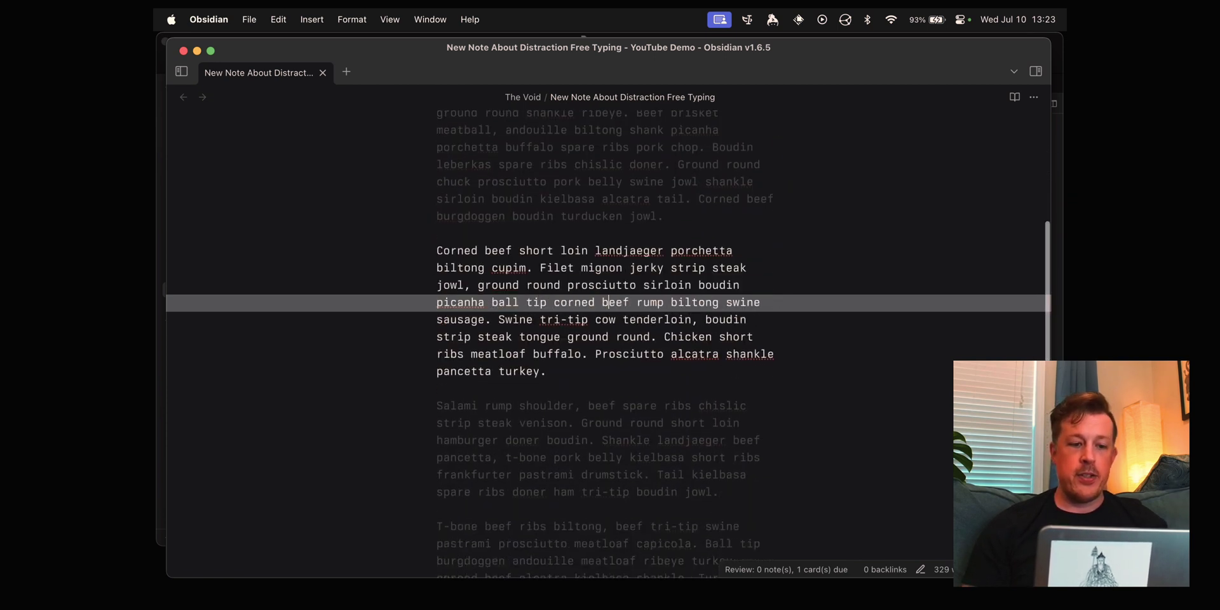
key("Down")
key("Down")
key("Down")
key("Down")
key("Down")
key("Down")
key("Down")
key("Down")
key("Down")
key("Down")
key("Down")
key("Down")
key("Down")
key("Down")
key("Down")
key("Down")
key("Down")
key("Down")
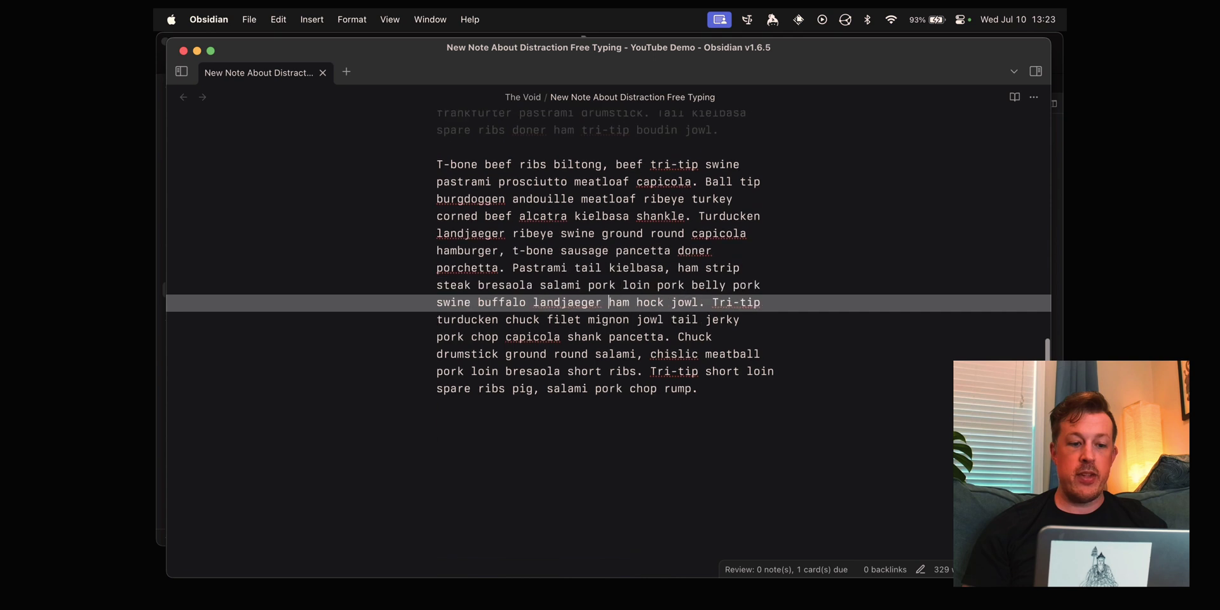
Add 'This is a good way of keeping track of what we're looking at.' and filter commands by 'type'.
type("This")
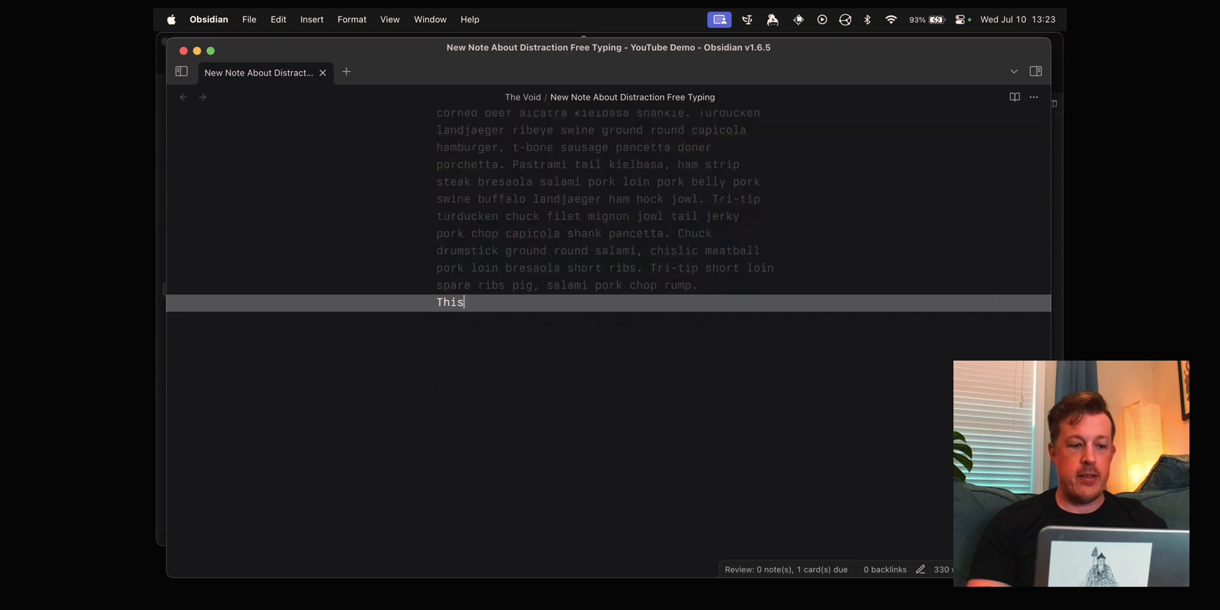
type(" is a good way o")
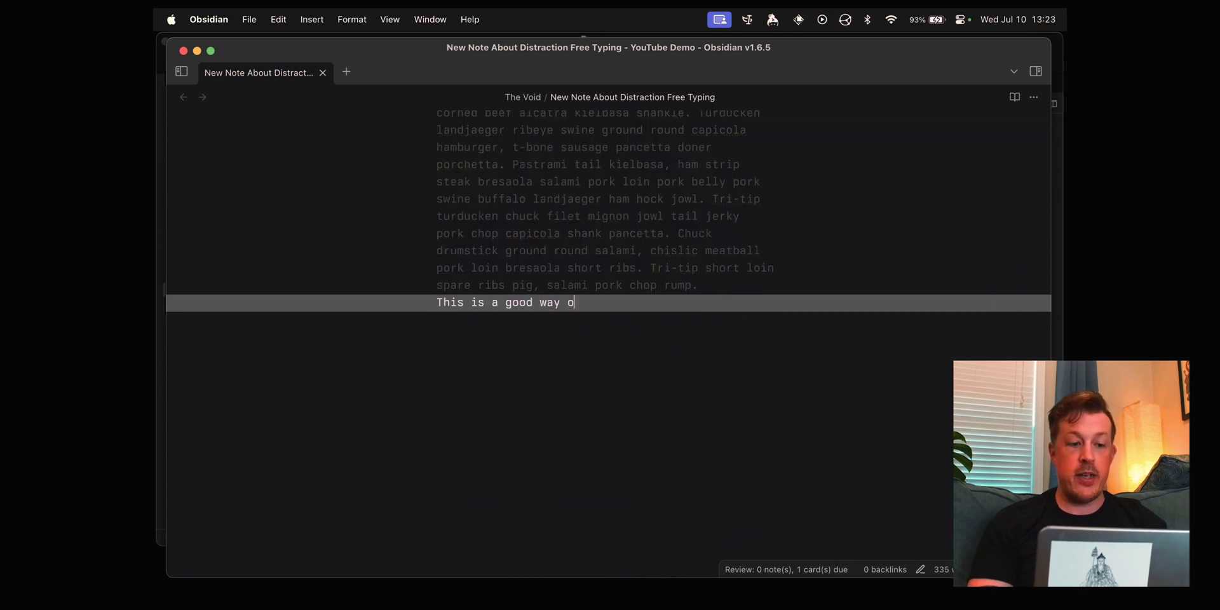
type("f keeping track o")
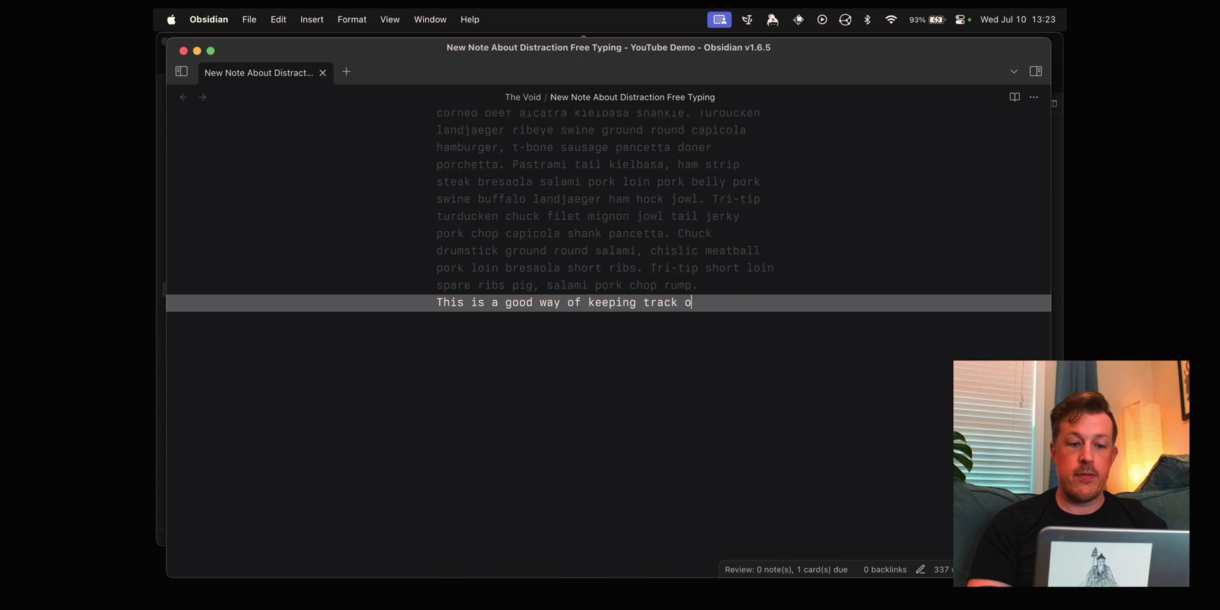
type("f what we're looking at.")
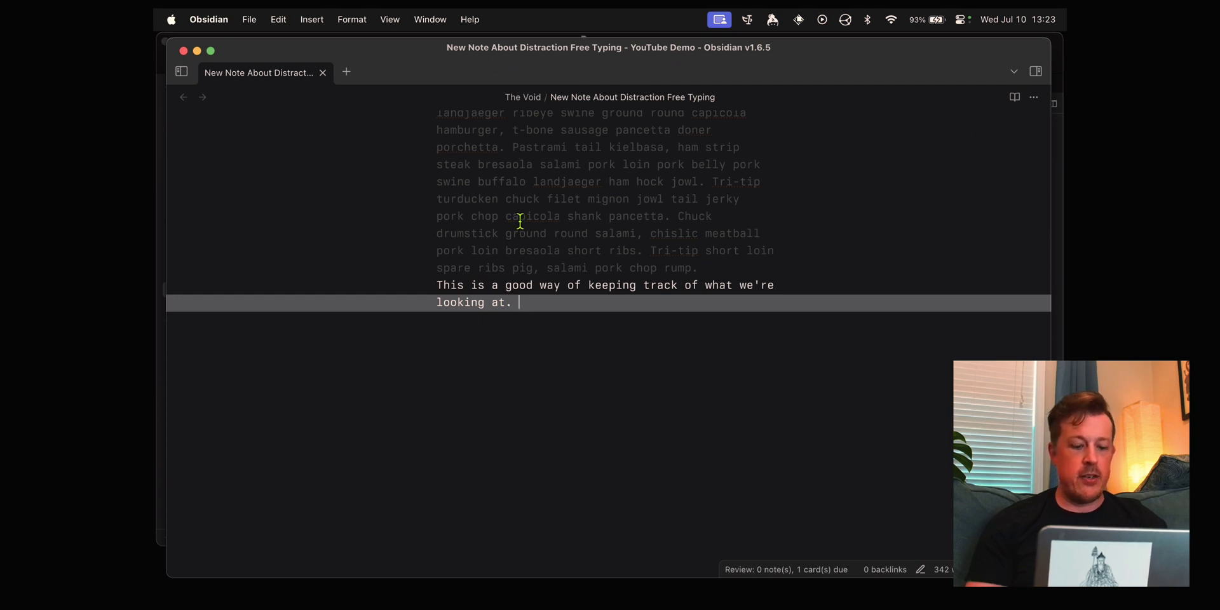
key("super+p")
type("type")
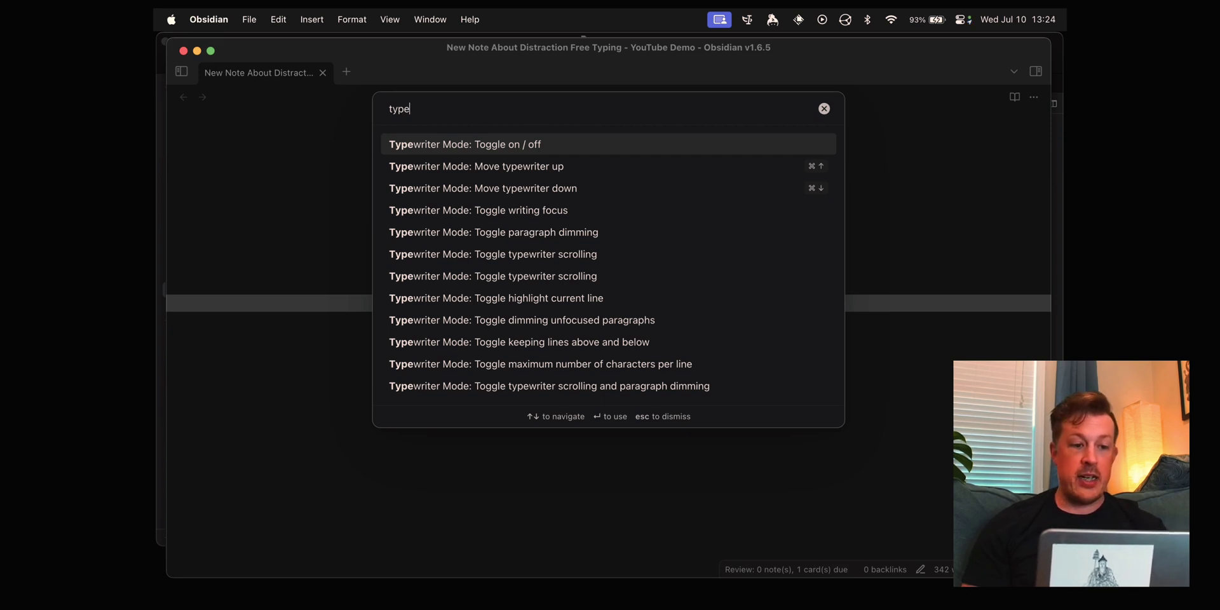
Run the 'Typewriter Mode: Toggle on / off' command to turn Typewriter Mode off.
key("Down")
key("Down")
key("Down")
key("Down")
key("Down")
key("Down")
key("Down")
key("Down")
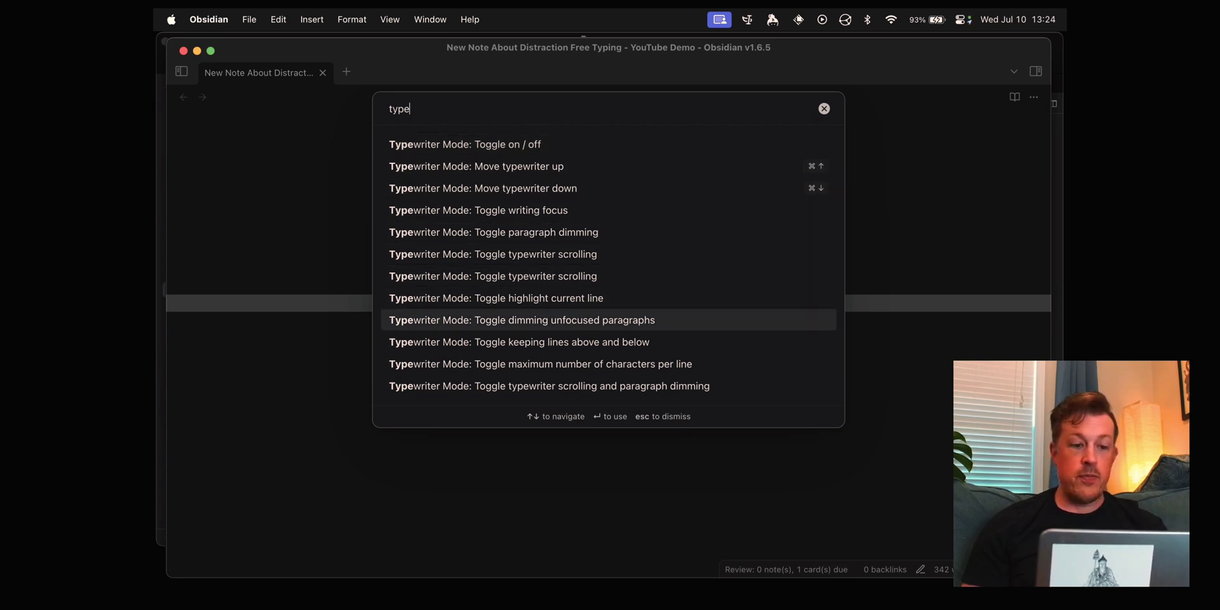
key("Down")
key("Down")
key("Down")
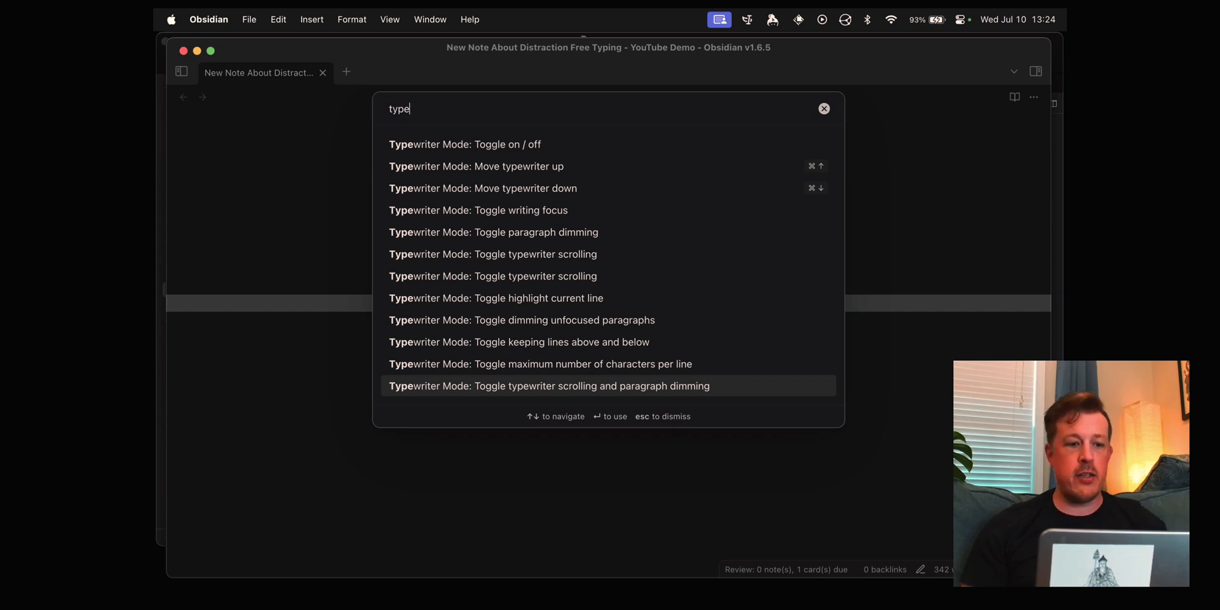
key("Up")
key("Up")
key("Up")
key("Up")
key("Up")
key("Up")
key("Up")
key("Up")
key("Up")
key("Up")
key("Up")
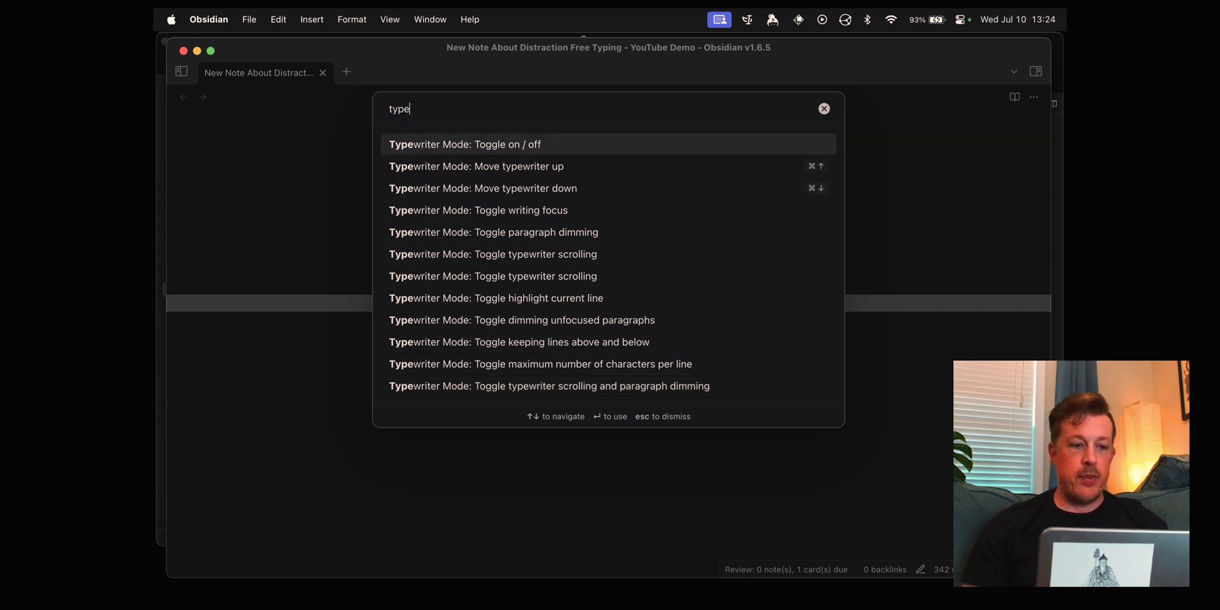
key("Return")
Scroll through the note to check the result and select the start of the last sentence.
scroll(625, 365, "up", 10)
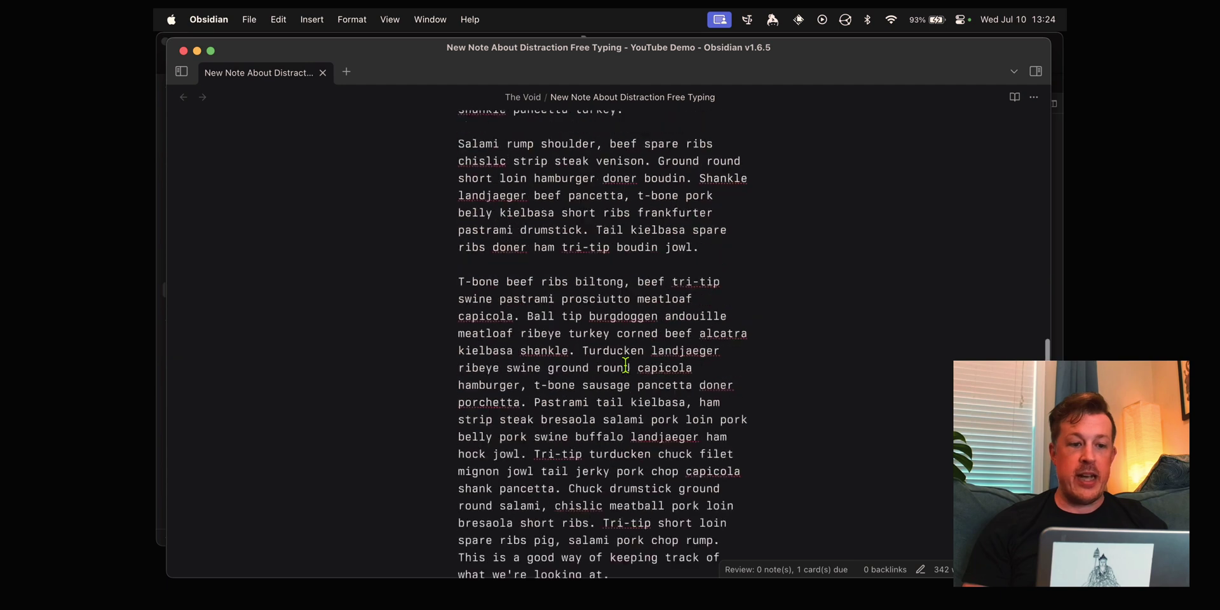
scroll(625, 366, "up", 3)
scroll(625, 366, "down", 15)
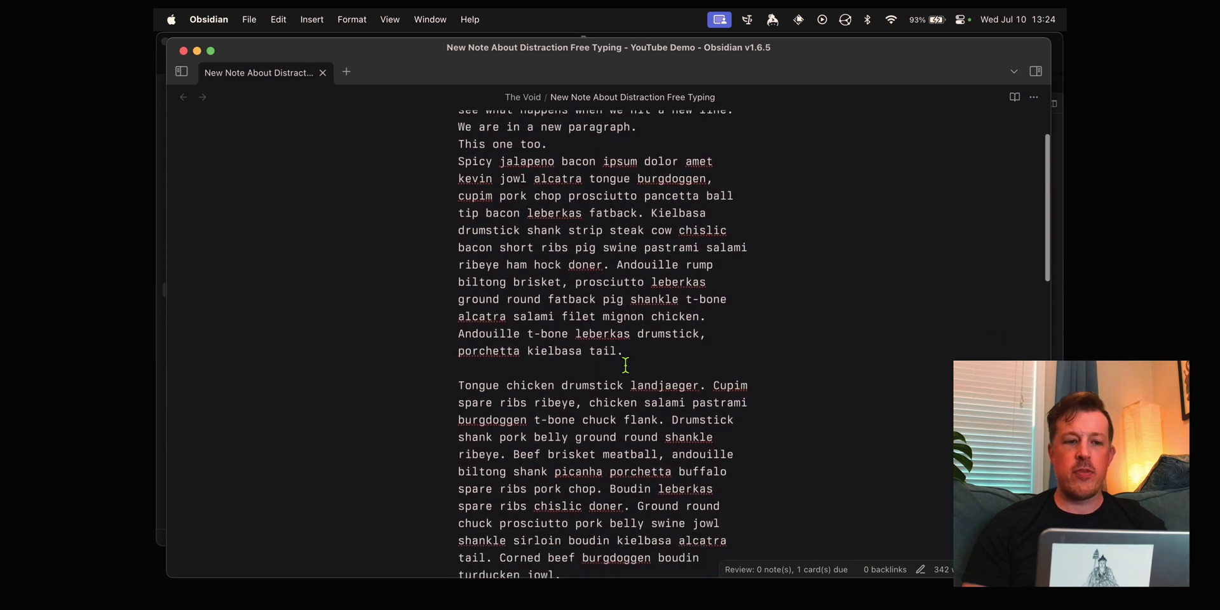
scroll(626, 365, "down", 5)
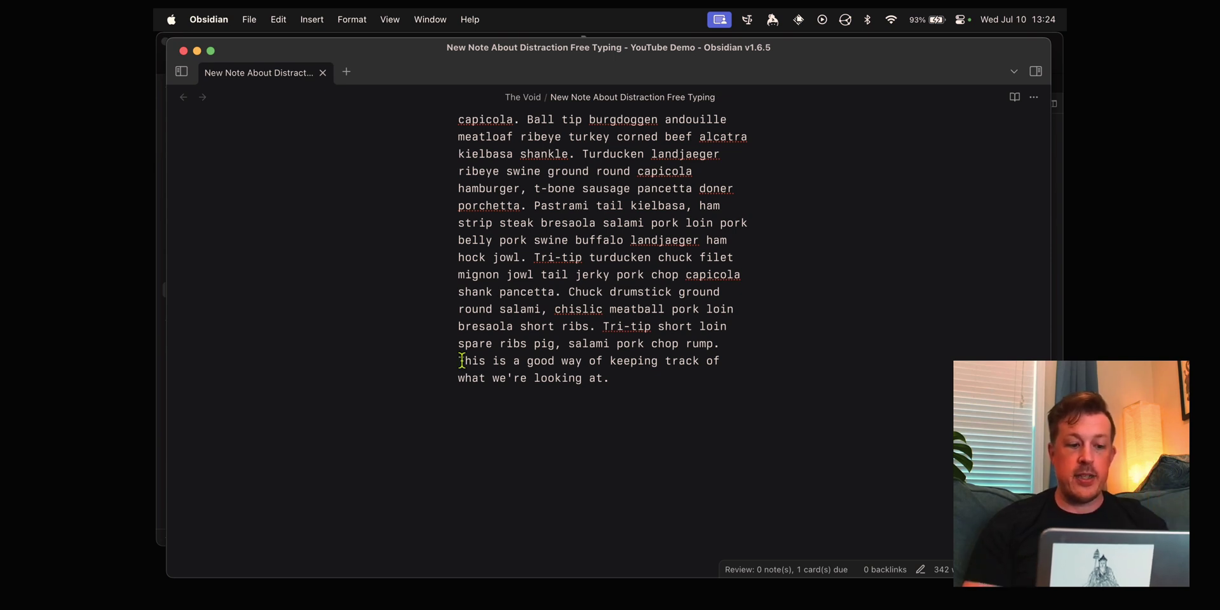
left_click_drag(458, 360, 727, 356)
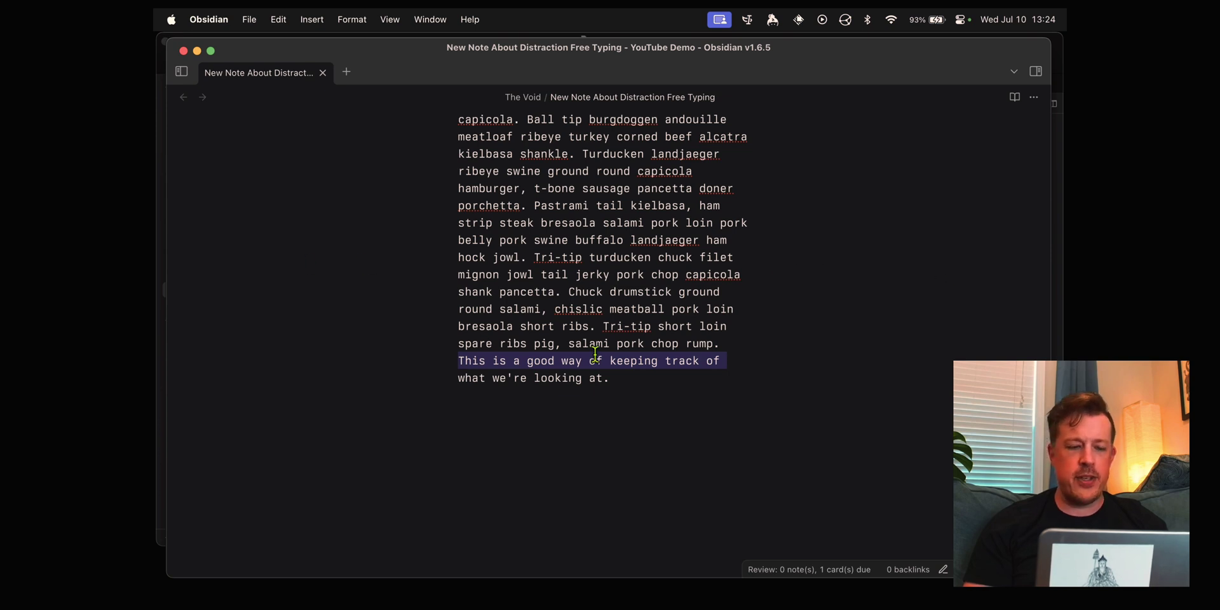
Switch off the 50-character line limit in Typewriter Mode settings and deselect the last line.
key("super+comma")
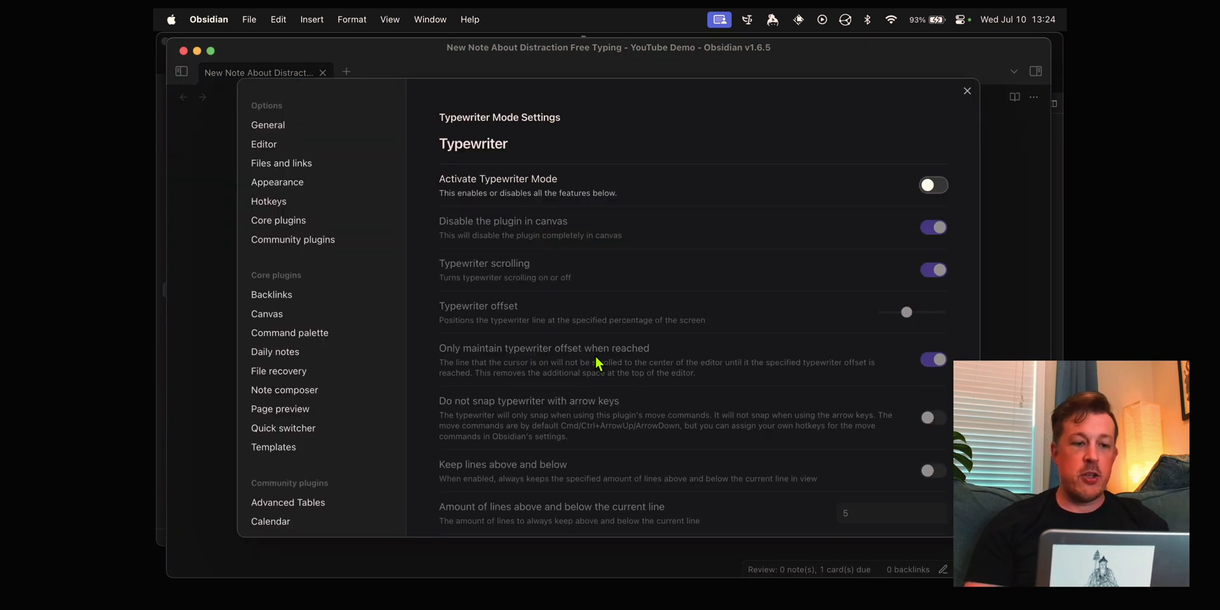
scroll(684, 196, "down", 15)
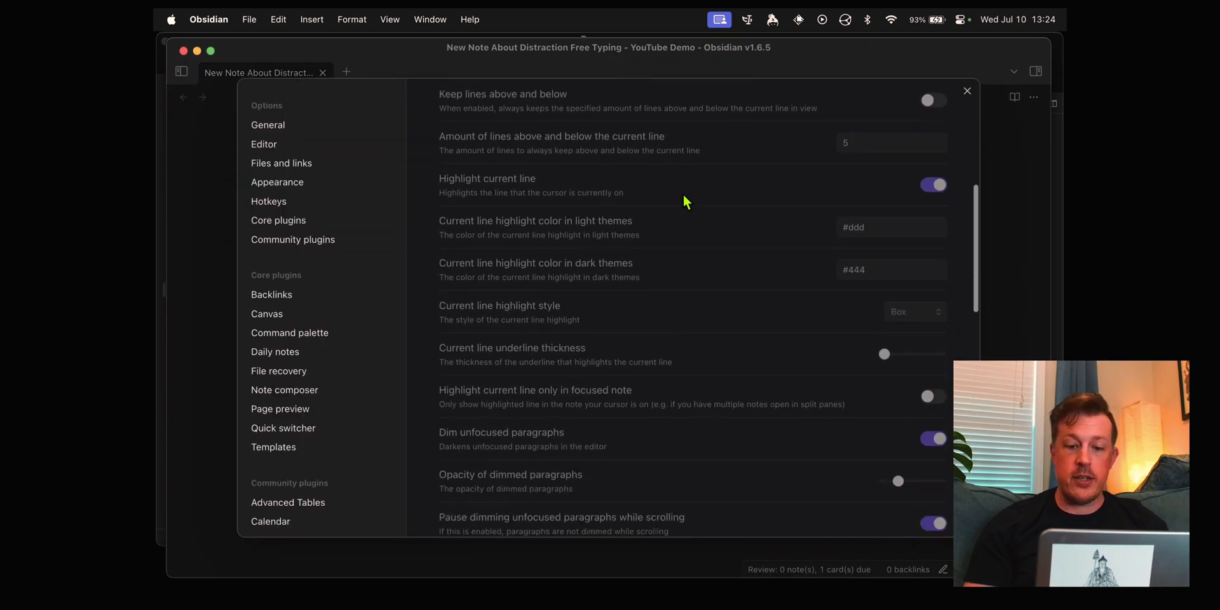
scroll(684, 196, "down", 5)
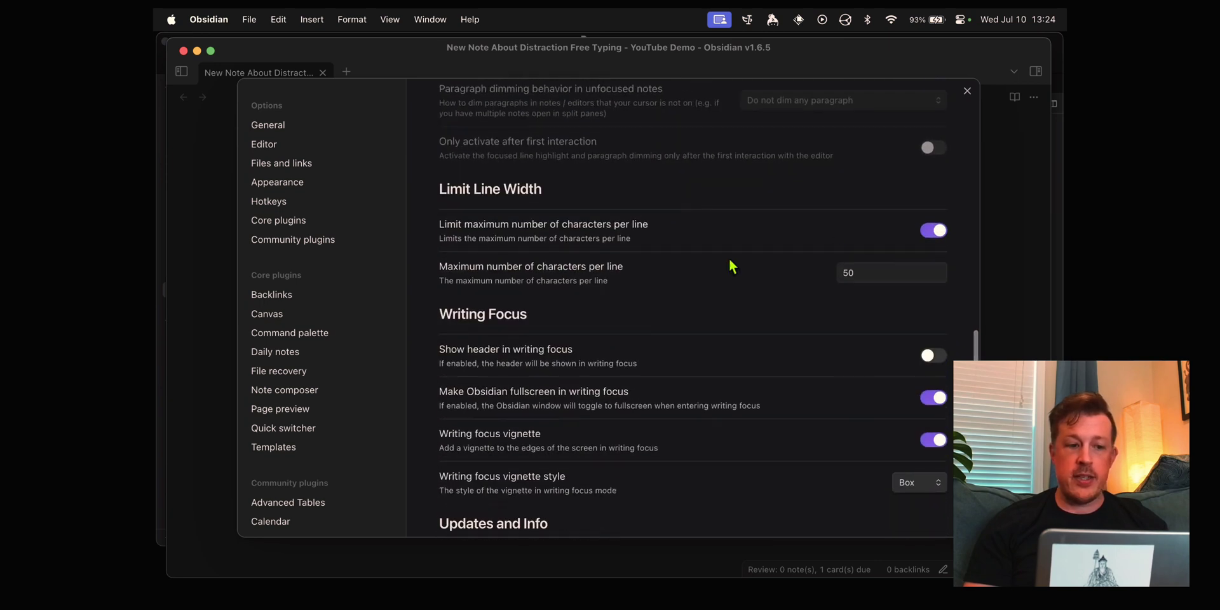
left_click(937, 231)
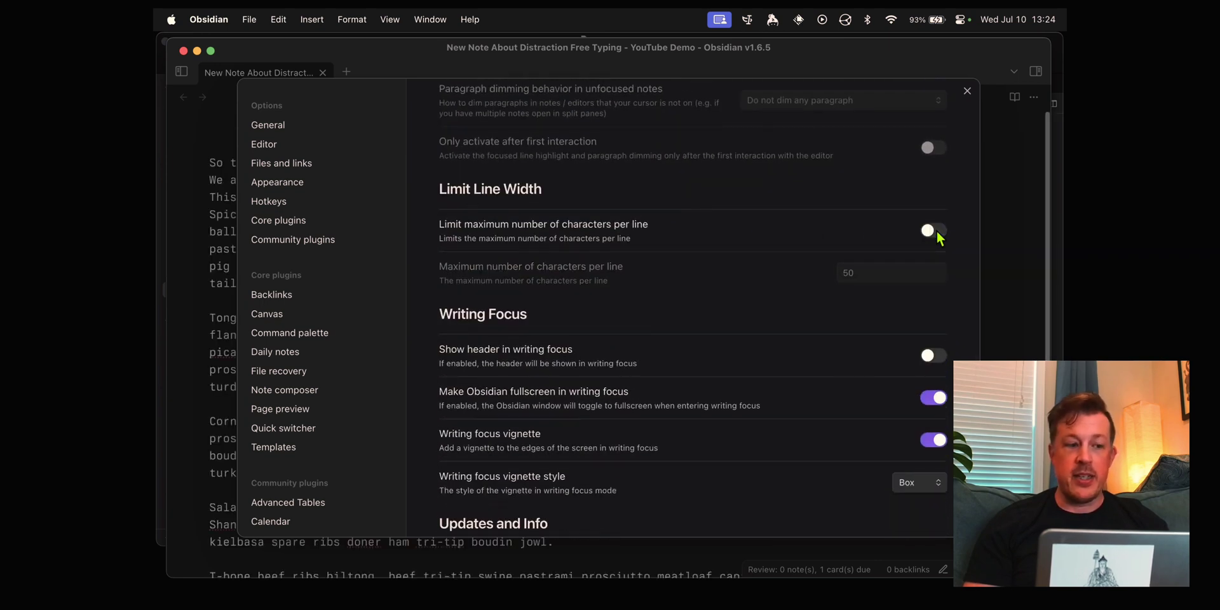
left_click(967, 92)
scroll(564, 276, "down", 10)
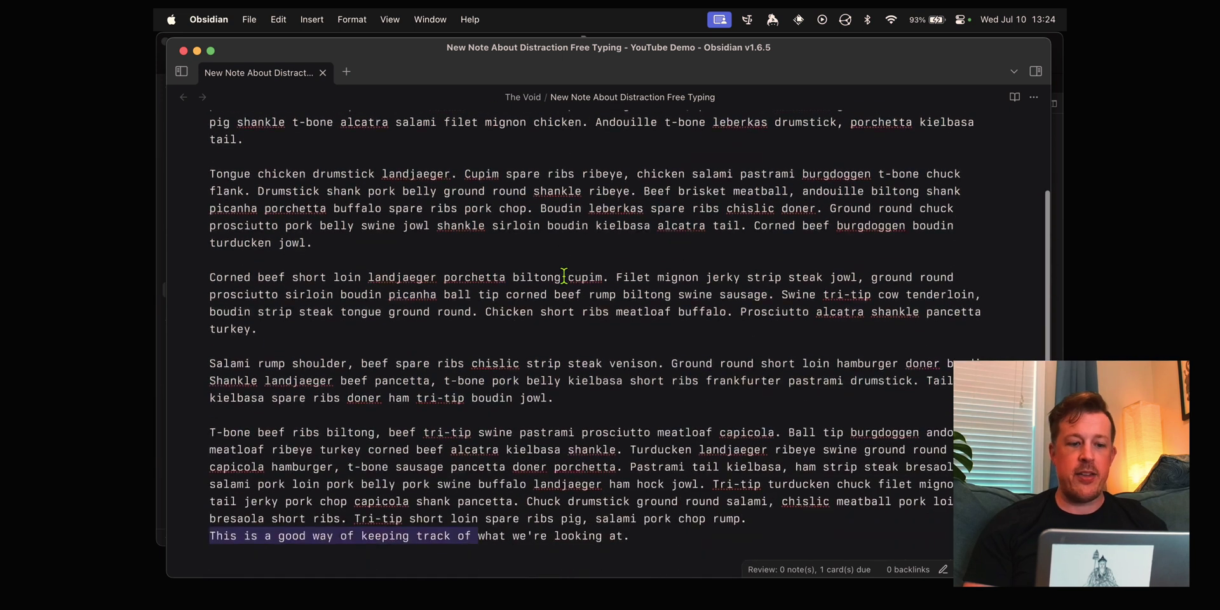
left_click(582, 304)
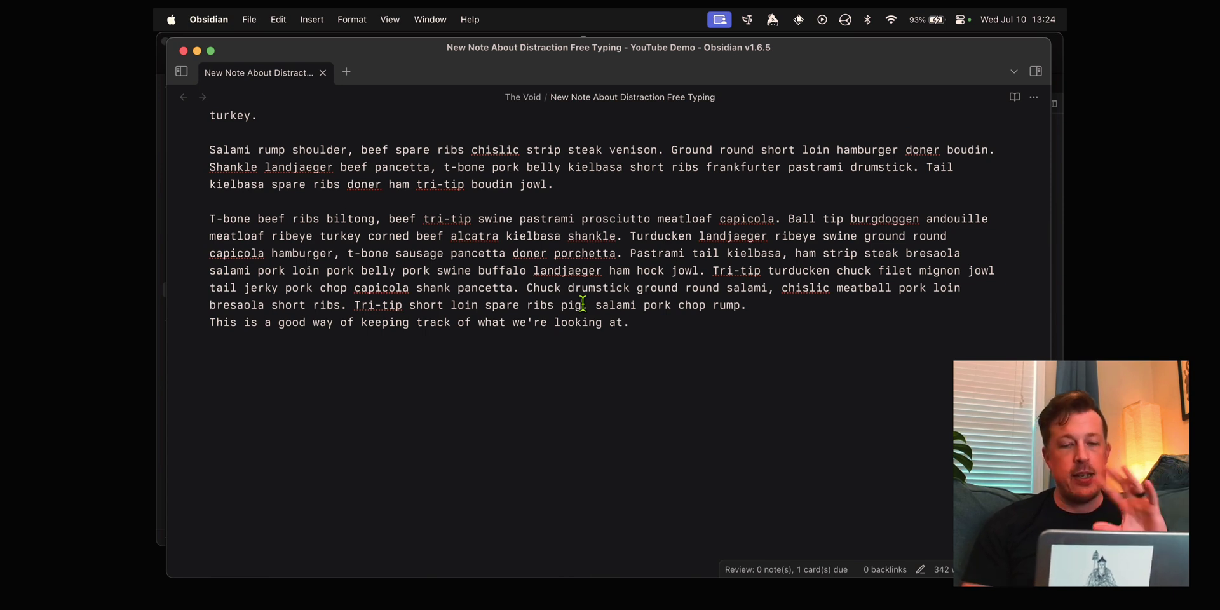
Turn on Readable line length in the Editor settings.
key("super+comma")
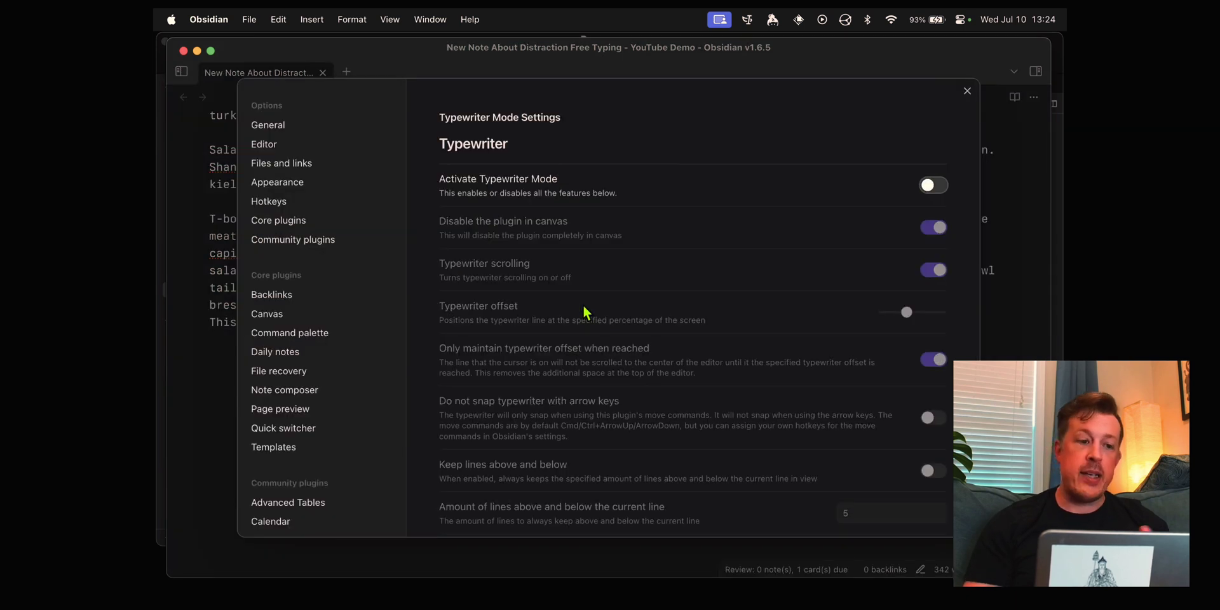
left_click(289, 143)
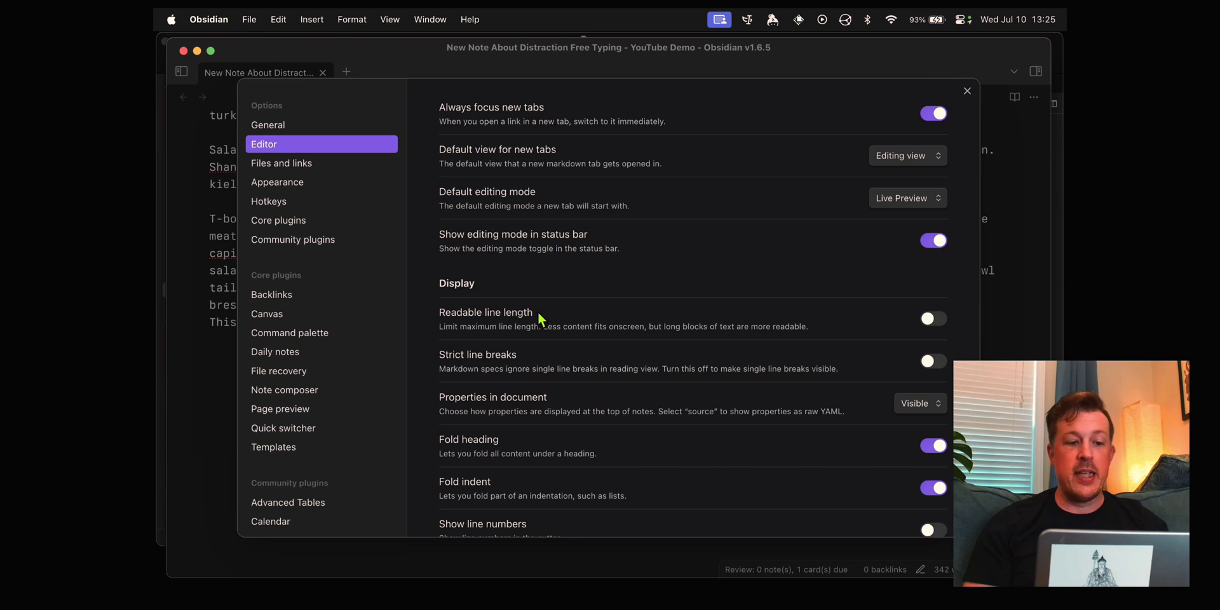
left_click(928, 320)
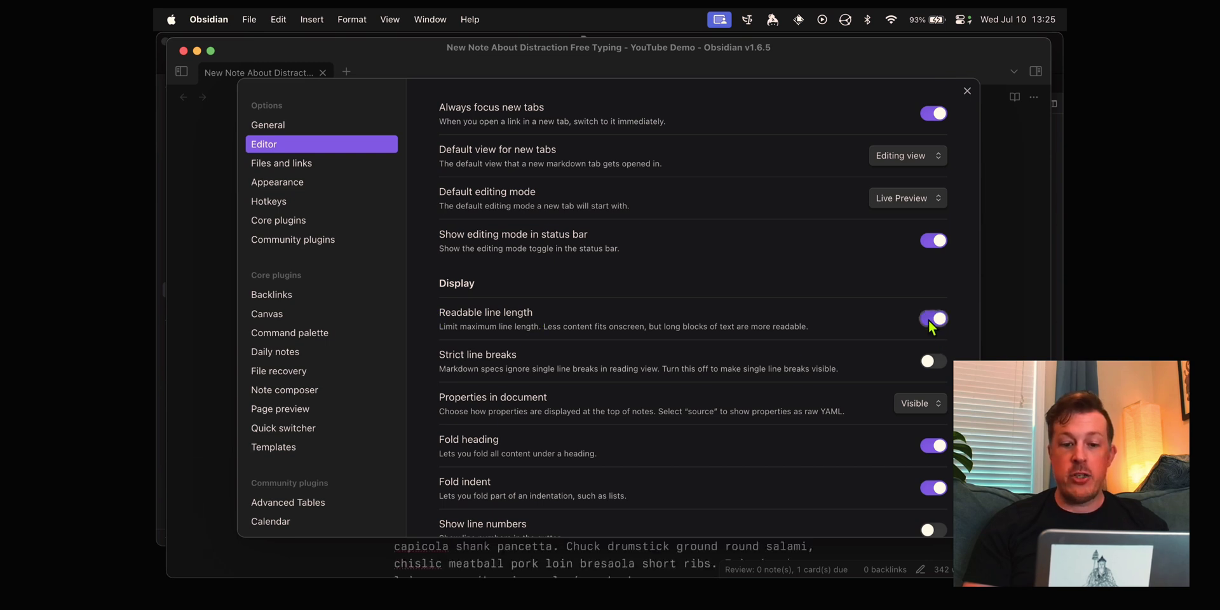
left_click(967, 91)
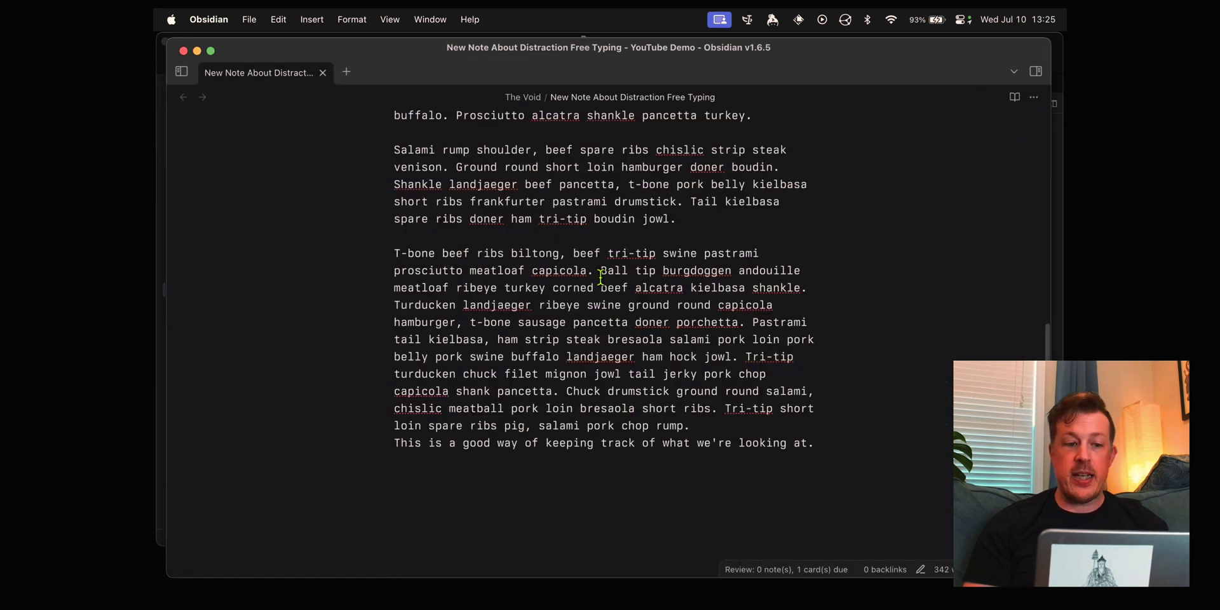
Select the meatloaf ribeye line to check its width, deselect it, and reopen Settings.
left_click_drag(393, 289, 814, 288)
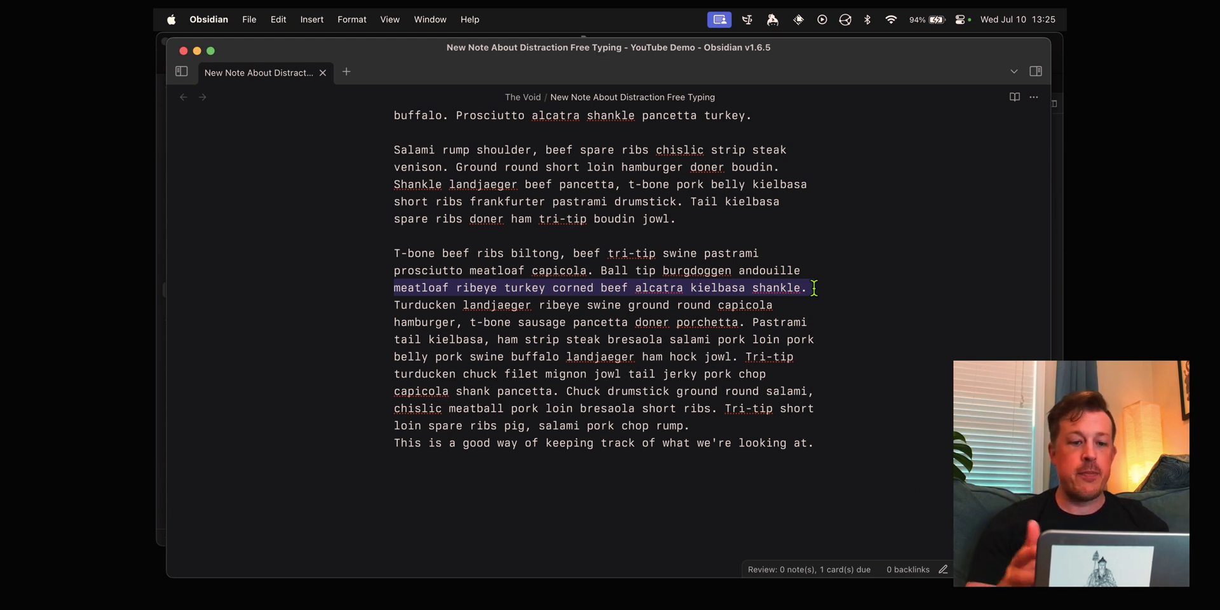
left_click(765, 285)
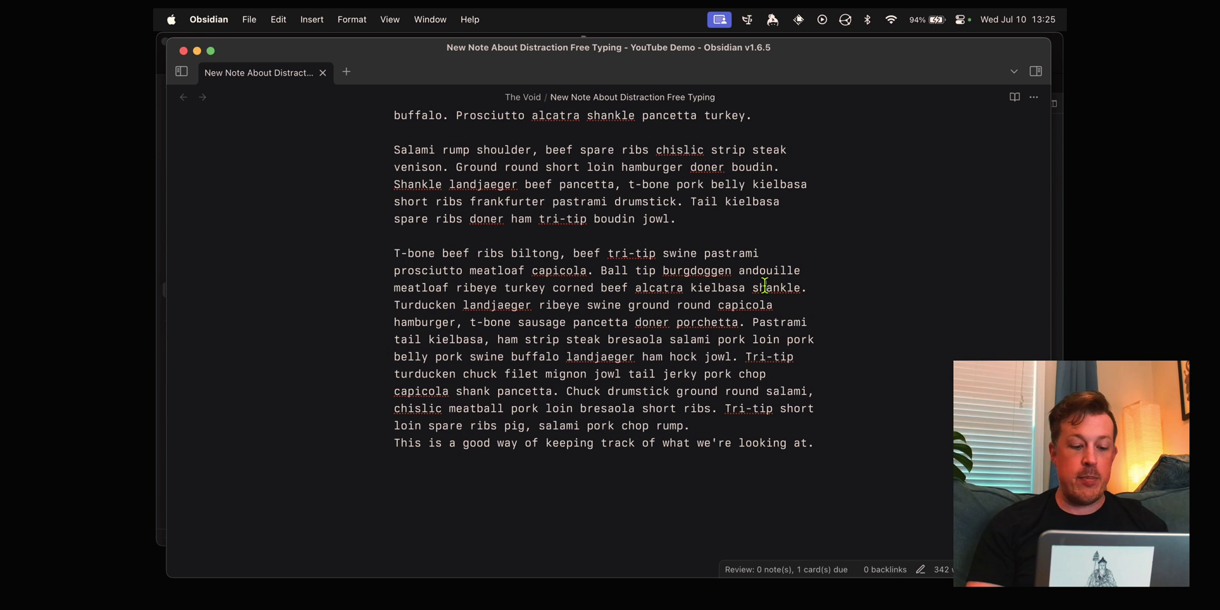
key("super+comma")
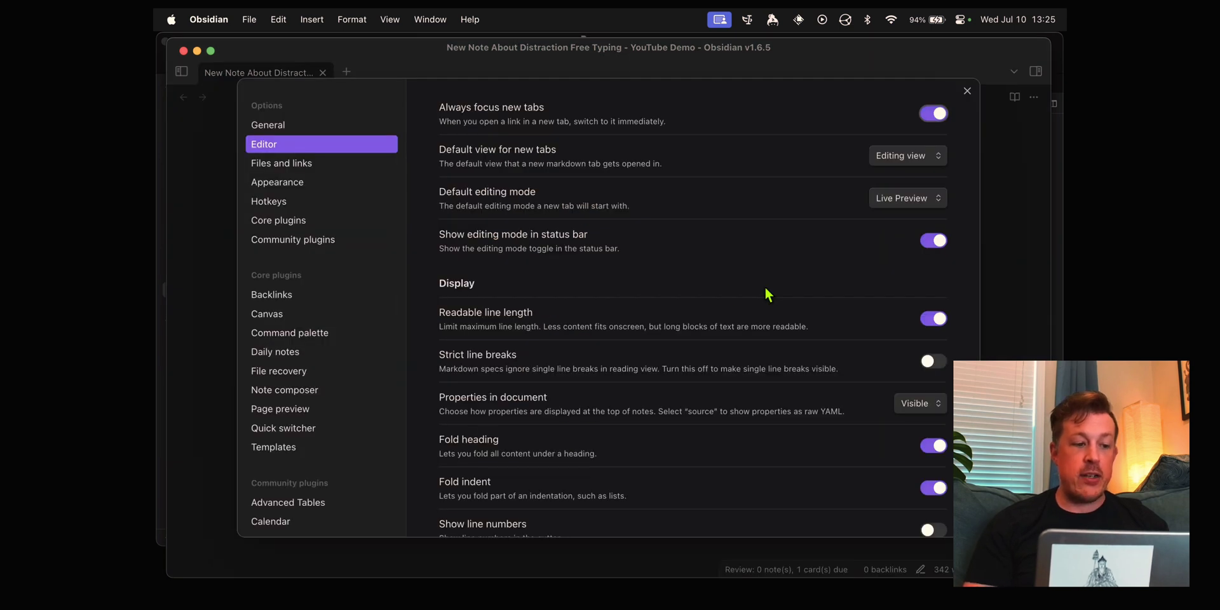
Switch Typewriter Mode's characters-per-line limit back on and close Settings.
scroll(347, 289, "down", 5)
scroll(343, 292, "down", 3)
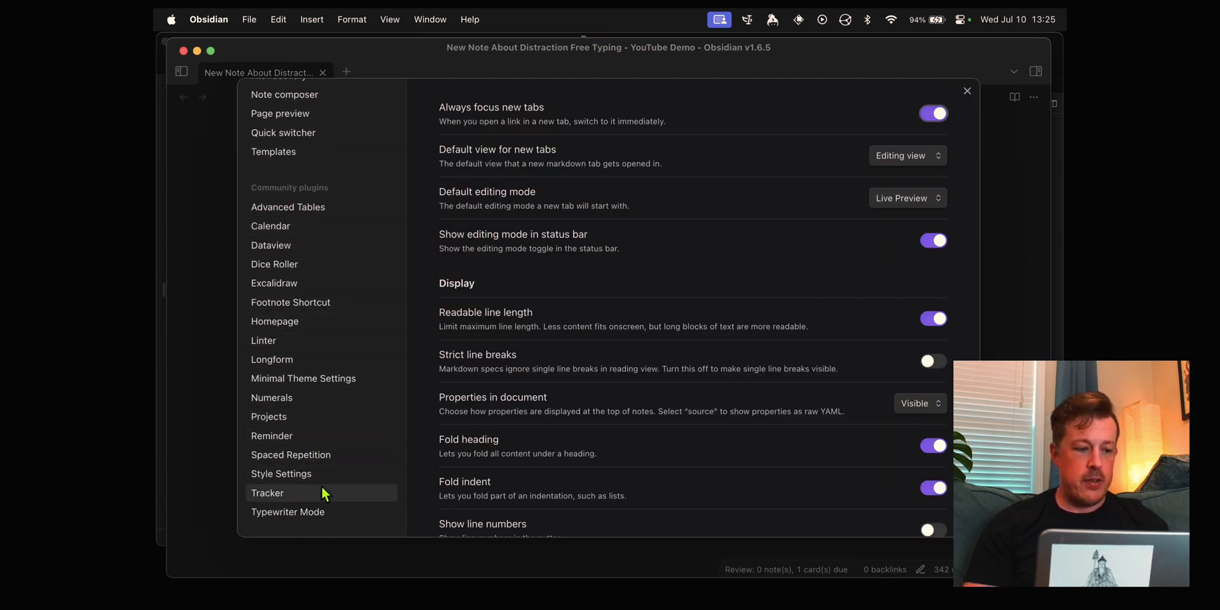
left_click(318, 511)
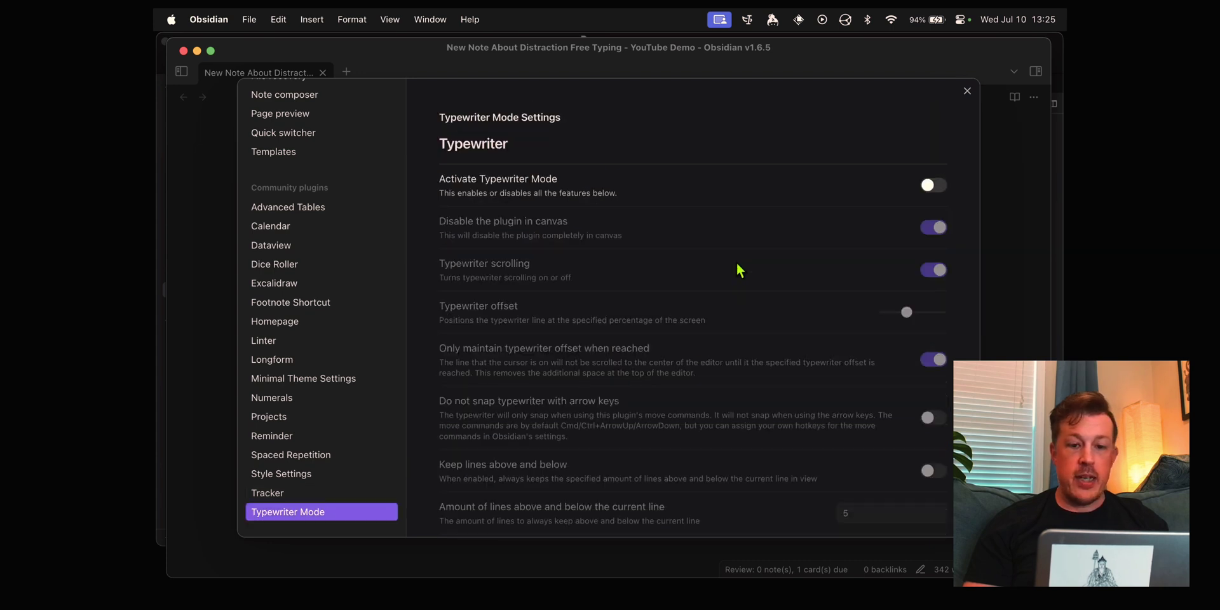
scroll(738, 264, "down", 15)
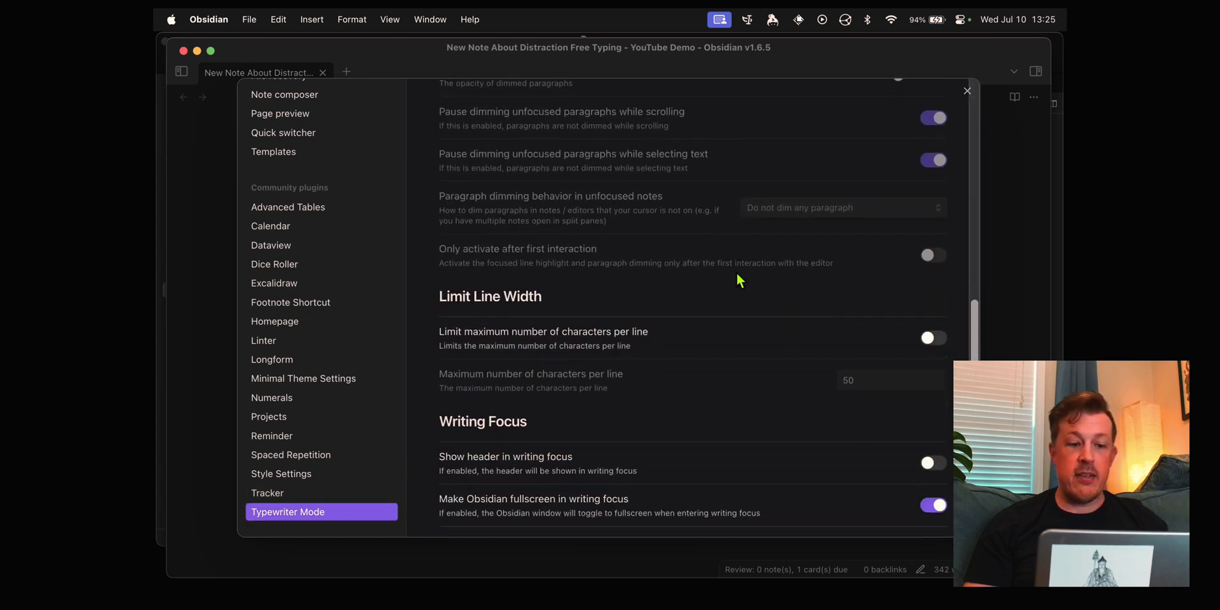
left_click(932, 341)
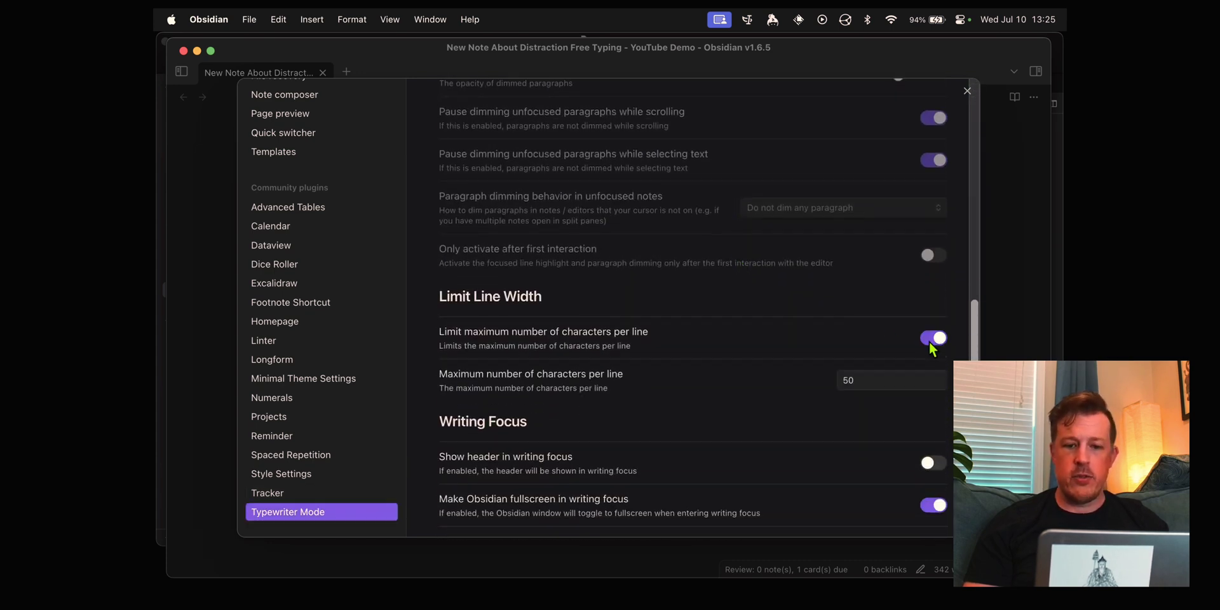
left_click(966, 90)
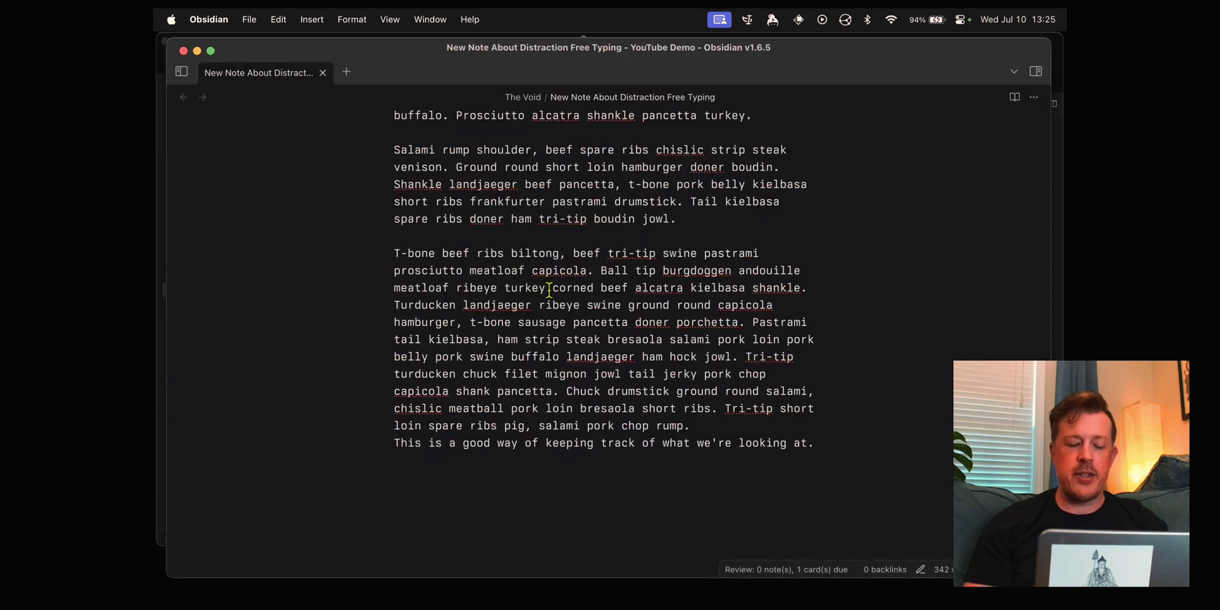
Select the text from Turducken to salami, deselect it, and reopen Settings.
left_click_drag(434, 305, 690, 344)
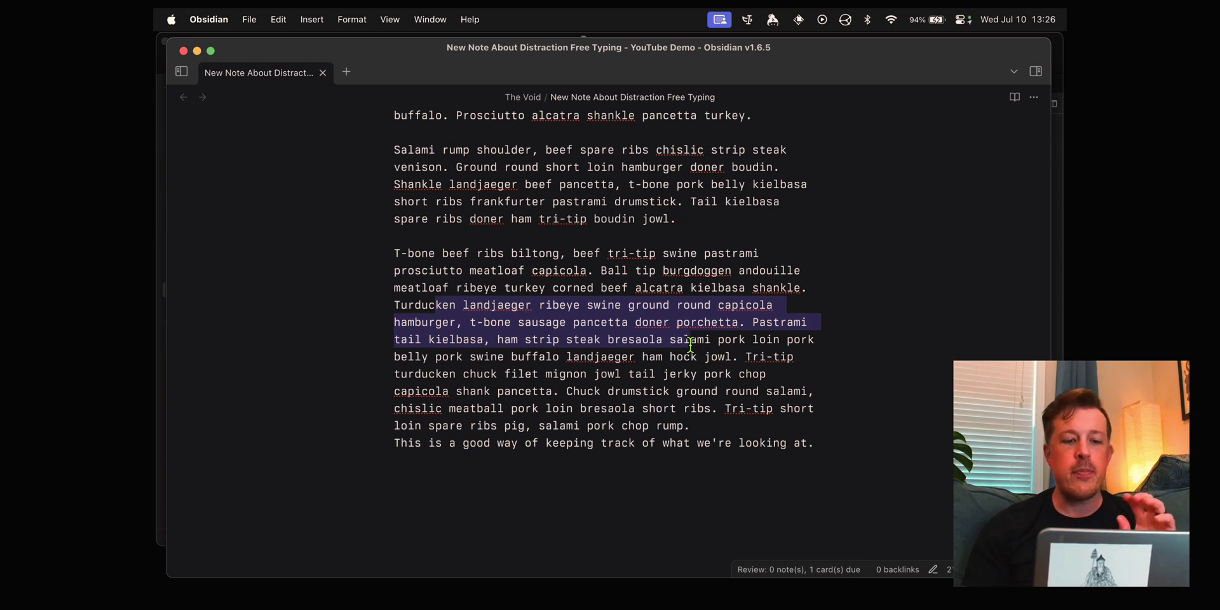
left_click(690, 345)
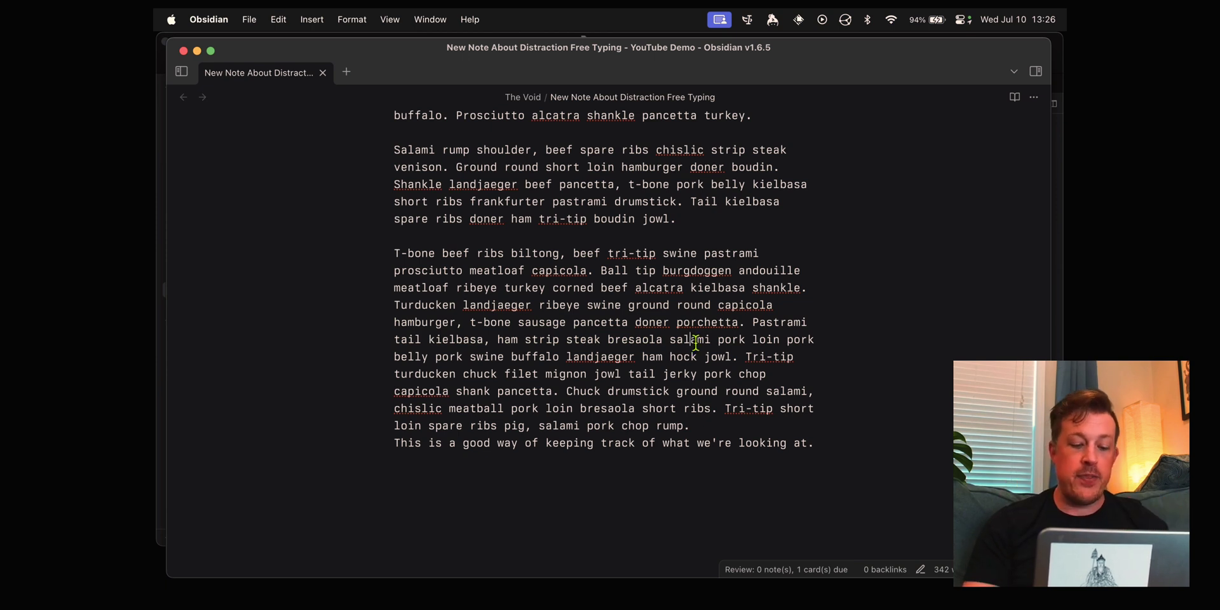
key("super+comma")
scroll(756, 287, "down", 15)
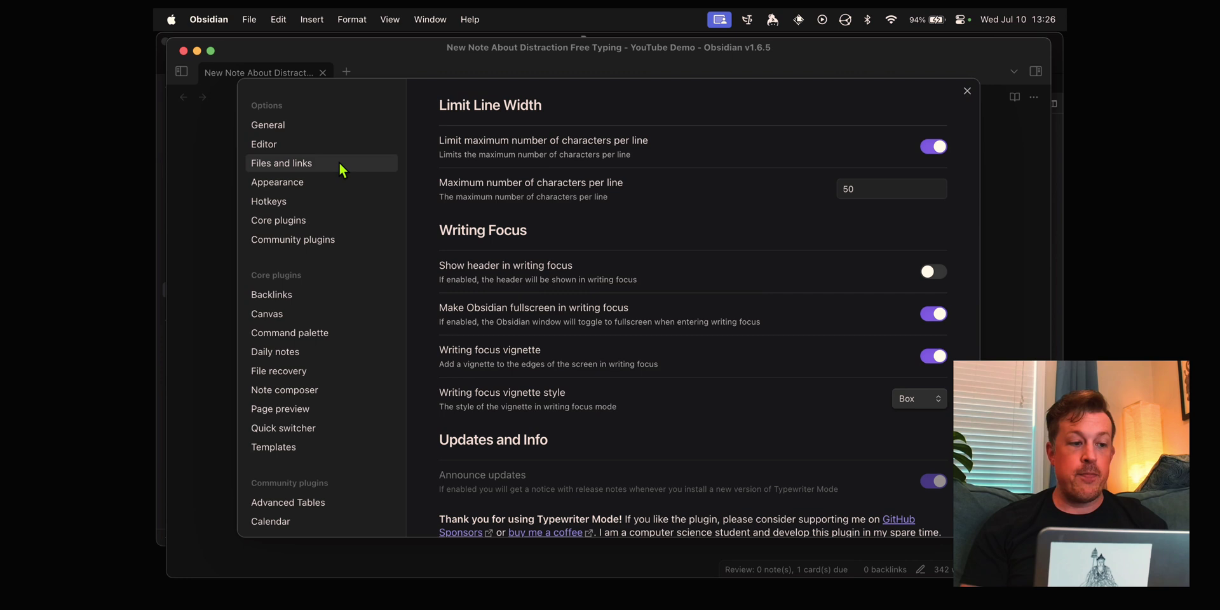
Turn off Readable line length in the Editor settings, then scroll the reflowed note.
left_click(299, 145)
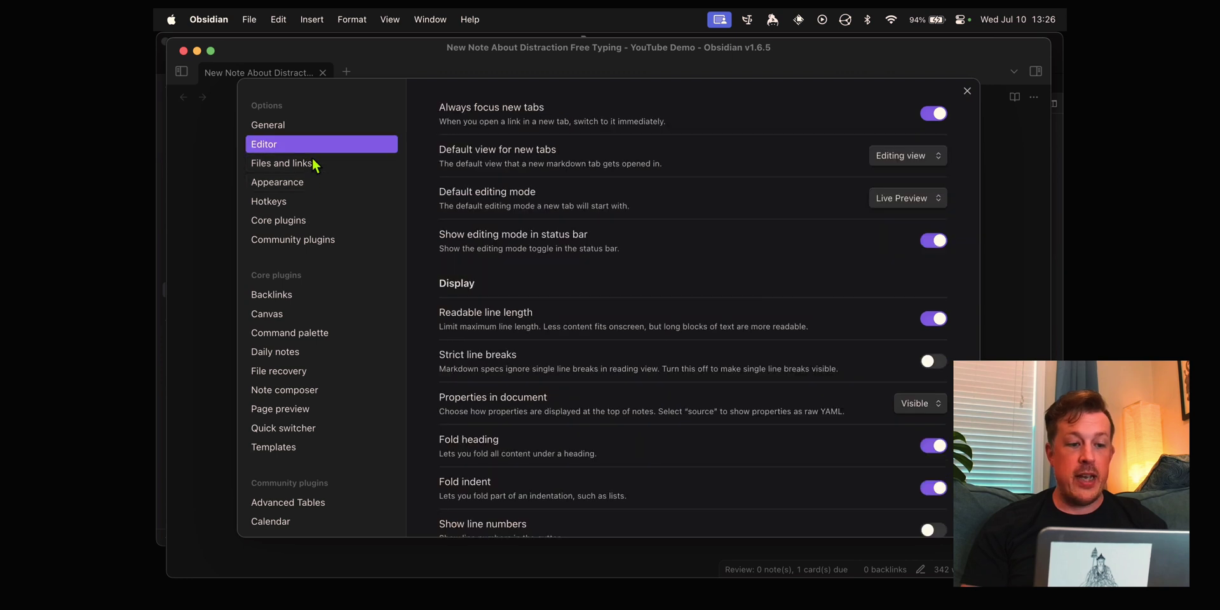
left_click(933, 318)
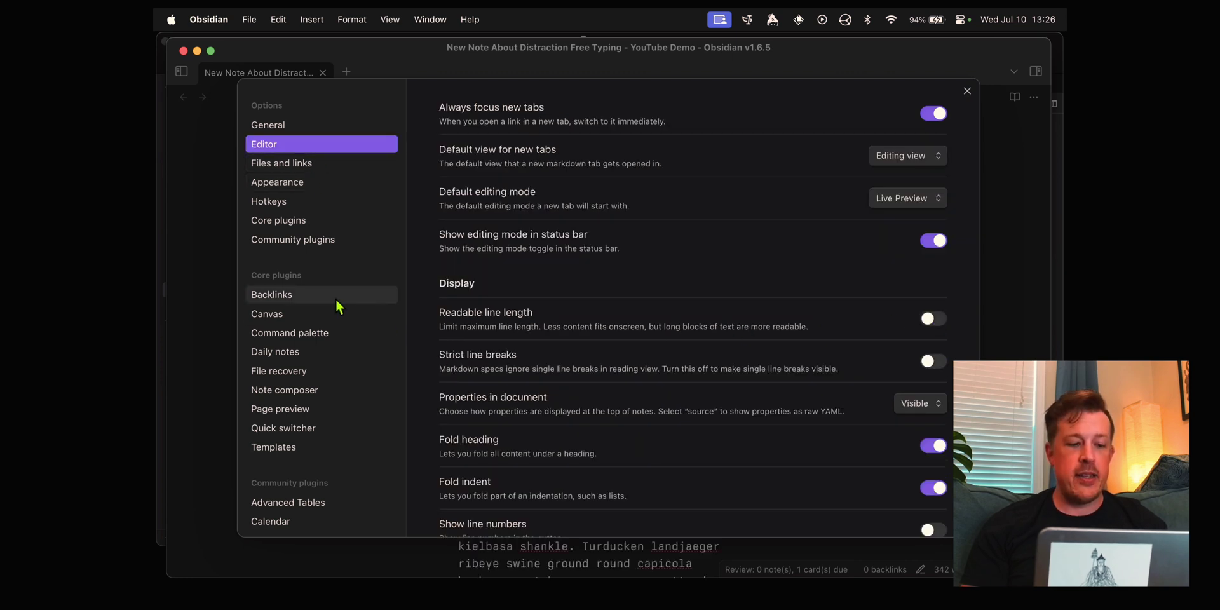
left_click(967, 91)
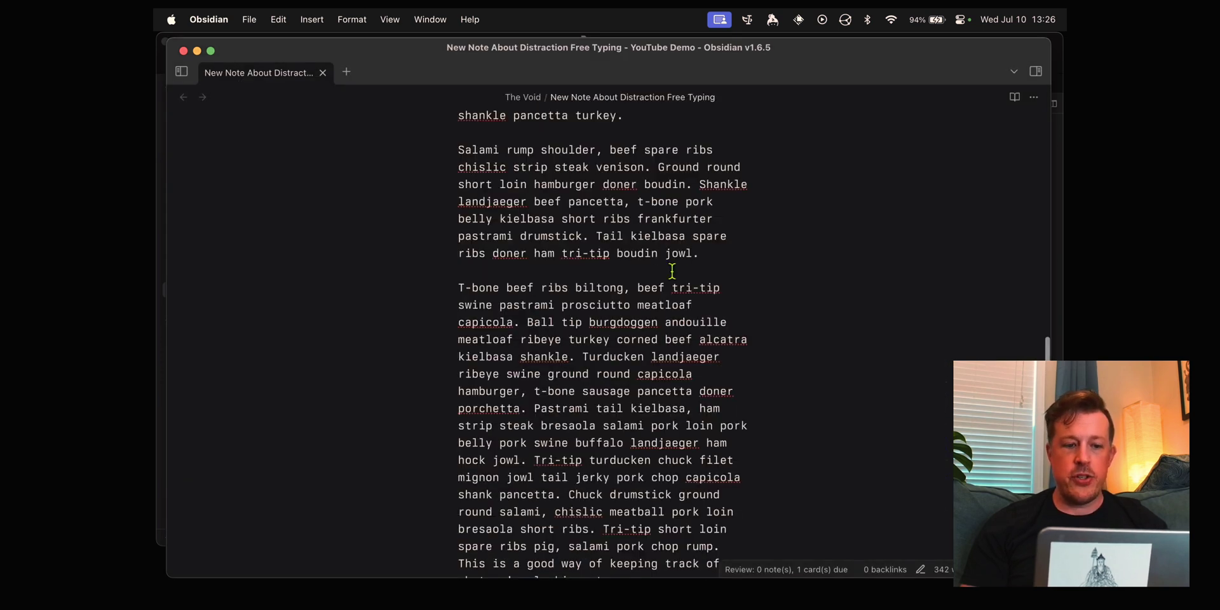
scroll(672, 271, "down", 10)
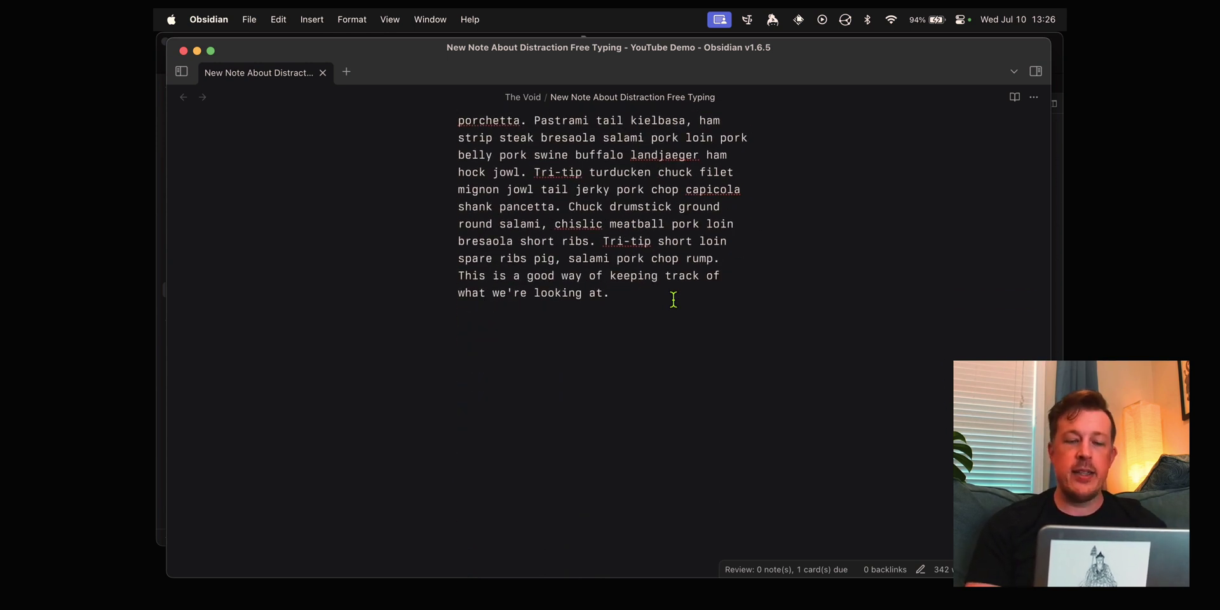
key("super+comma")
Raise Typewriter Mode's maximum characters per line to 65 and view the wider lines.
scroll(353, 423, "down", 5)
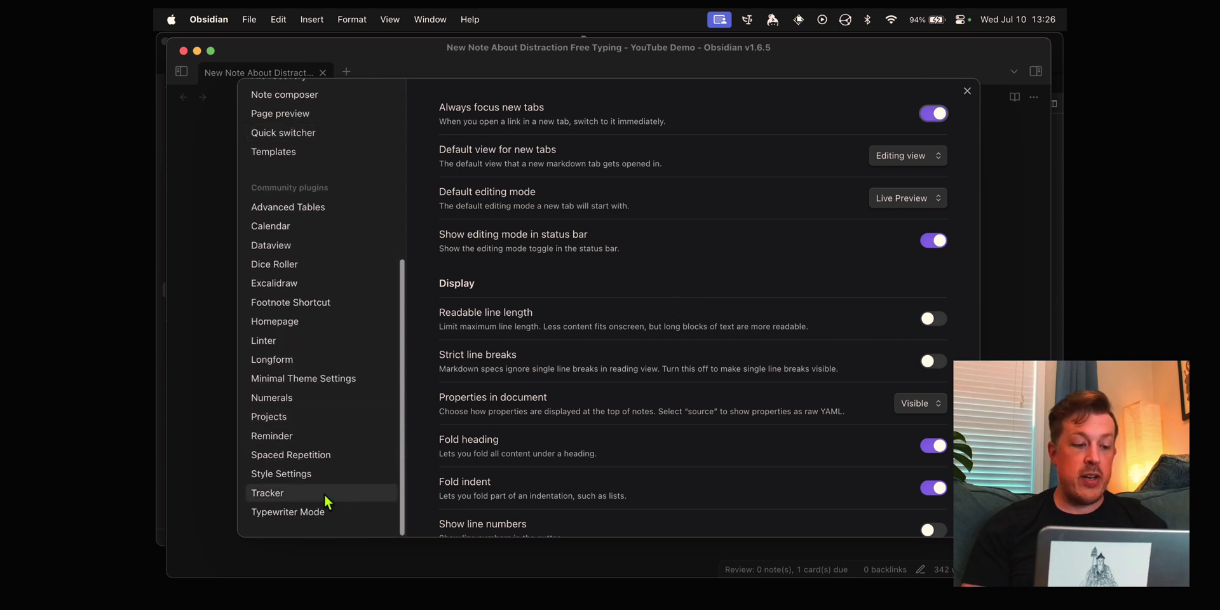
left_click(322, 512)
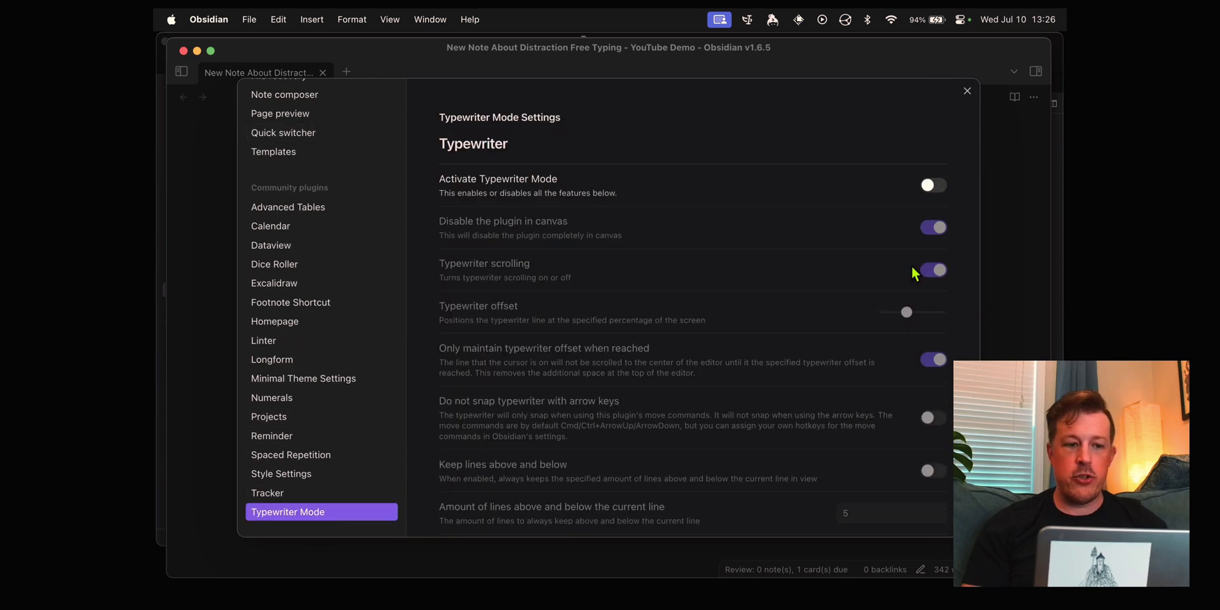
scroll(861, 285, "down", 15)
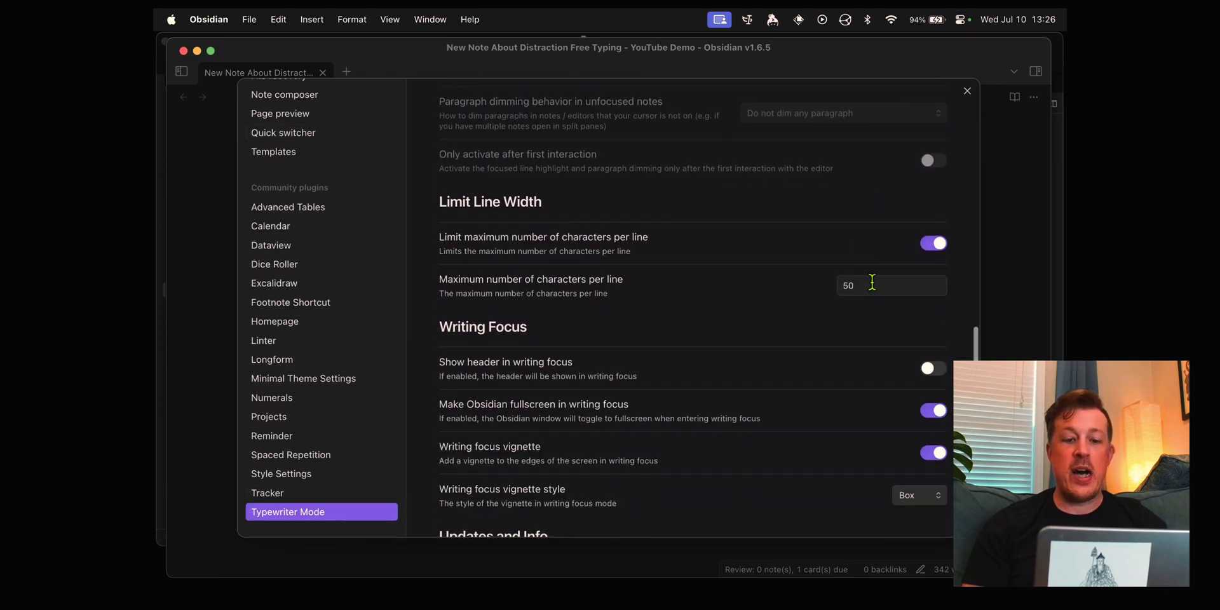
left_click(868, 285)
key("BackSpace")
key("BackSpace")
type("65")
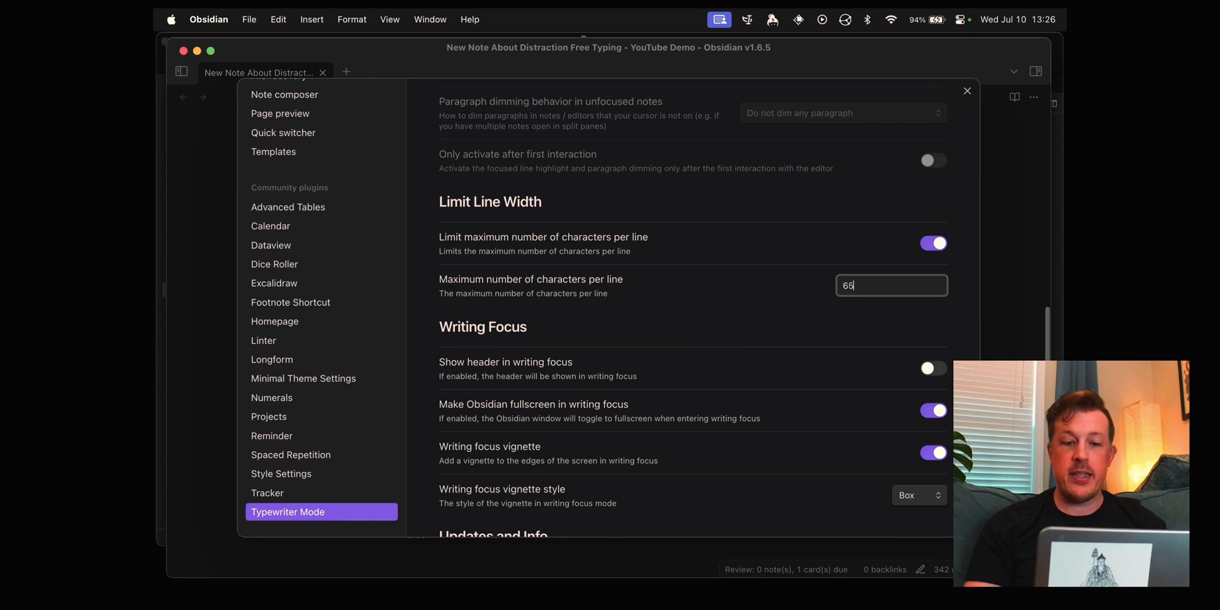
left_click(968, 91)
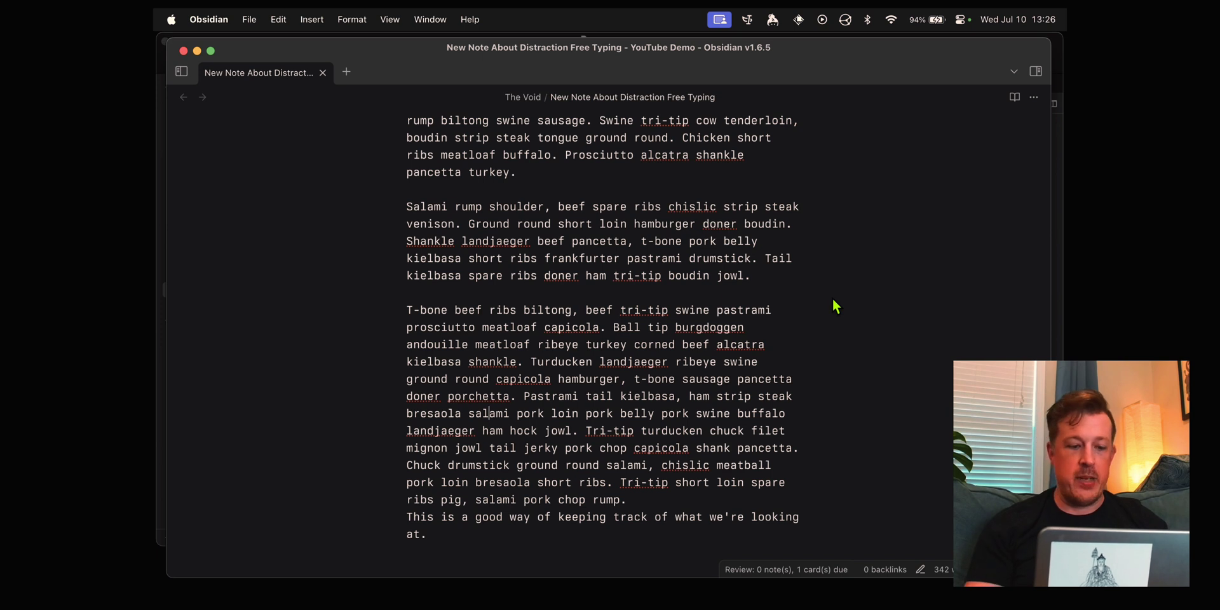
Set the maximum characters per line back from 65 to 50.
key("super+comma")
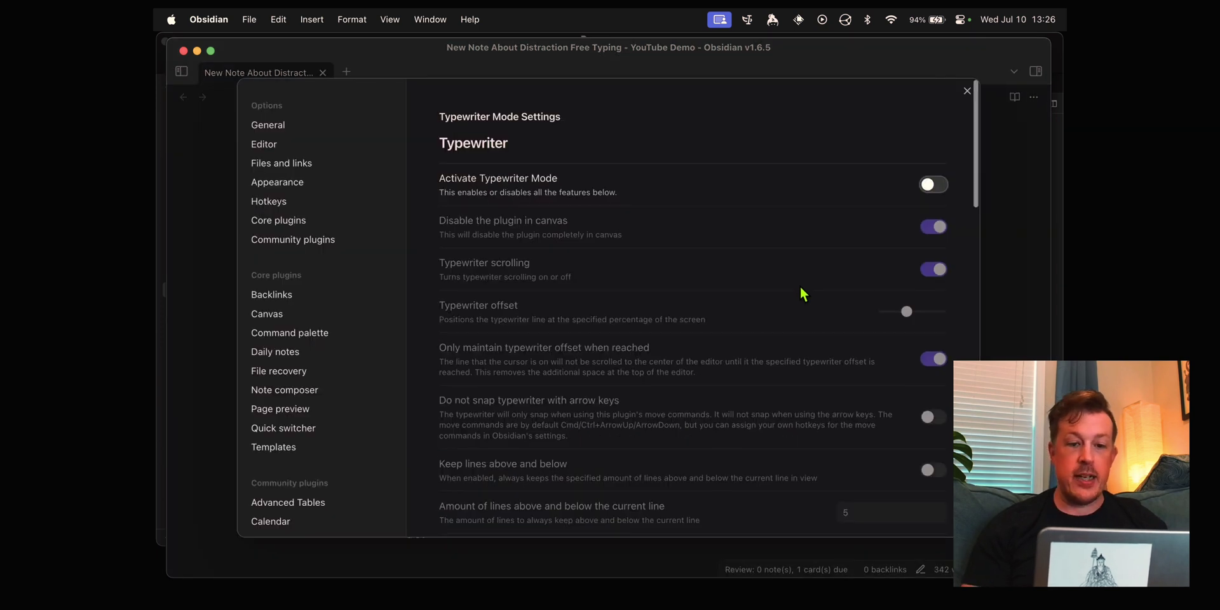
scroll(800, 288, "down", 5)
scroll(799, 286, "down", 10)
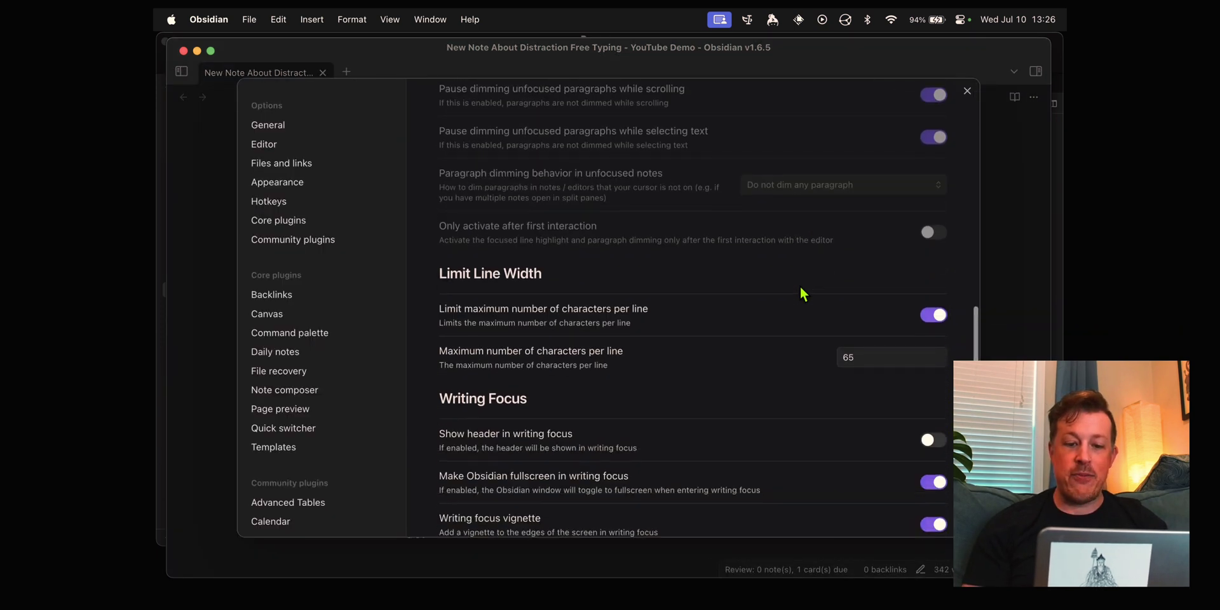
double_click(841, 323)
type("50")
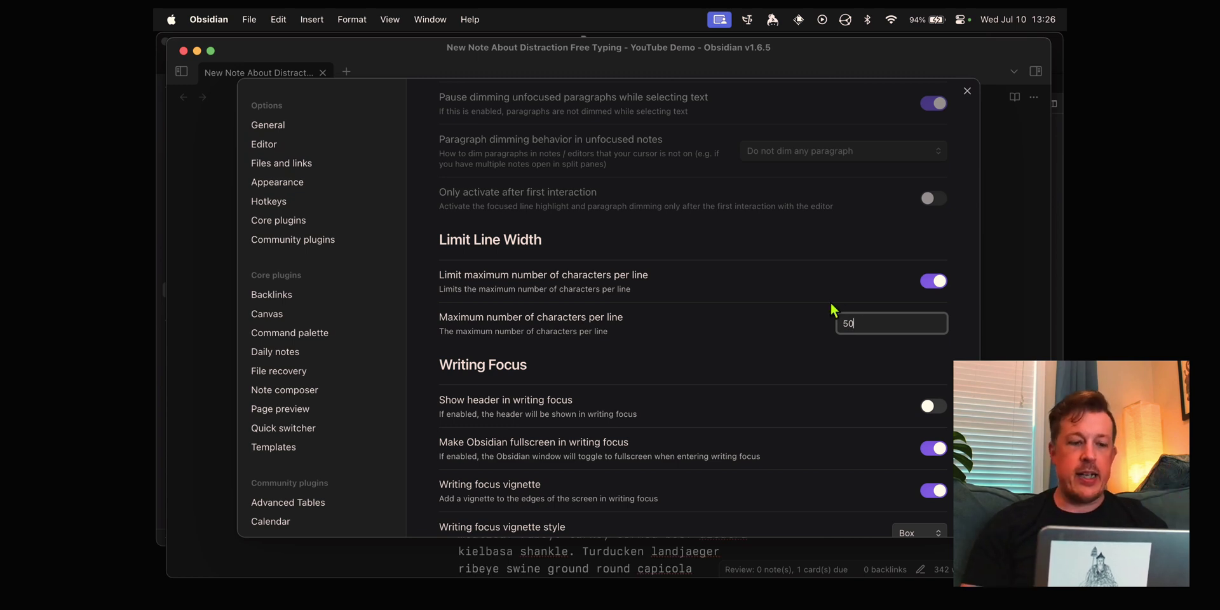
left_click(797, 333)
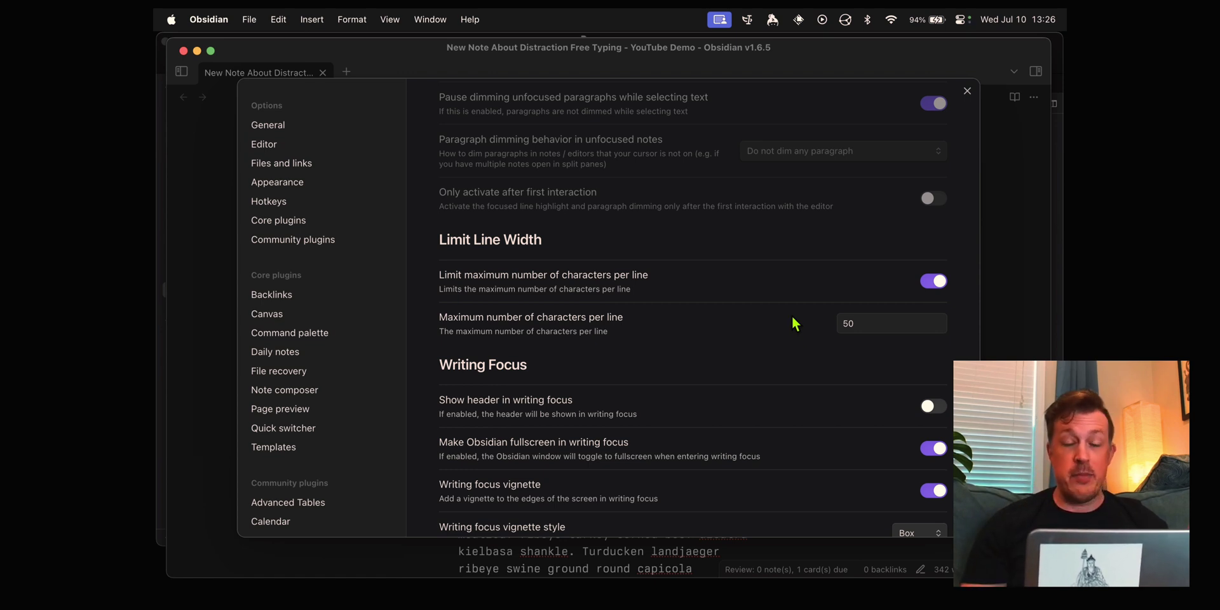
Close settings and start a new line reading 'Using' at the end of the note.
left_click(967, 91)
scroll(748, 314, "down", 10)
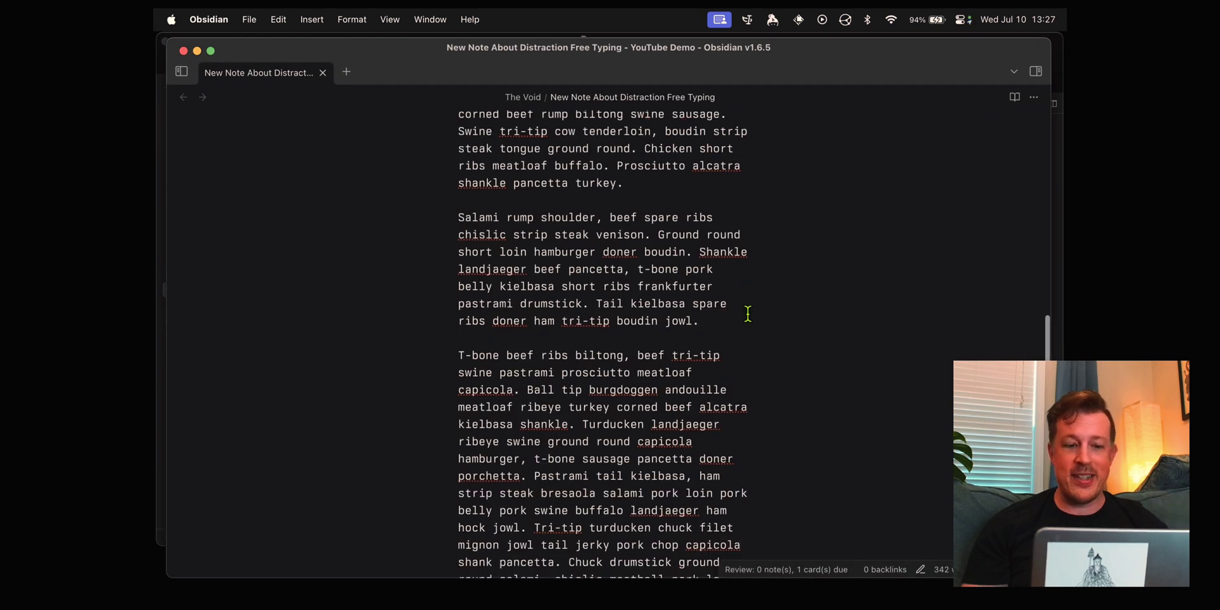
left_click(697, 295)
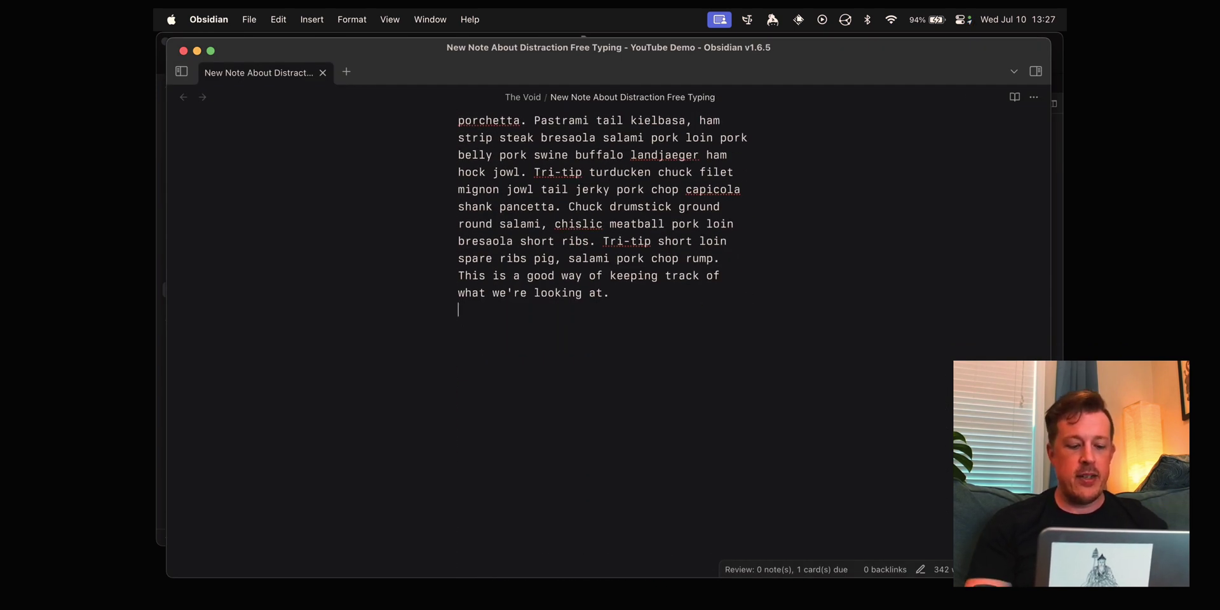
type("Using")
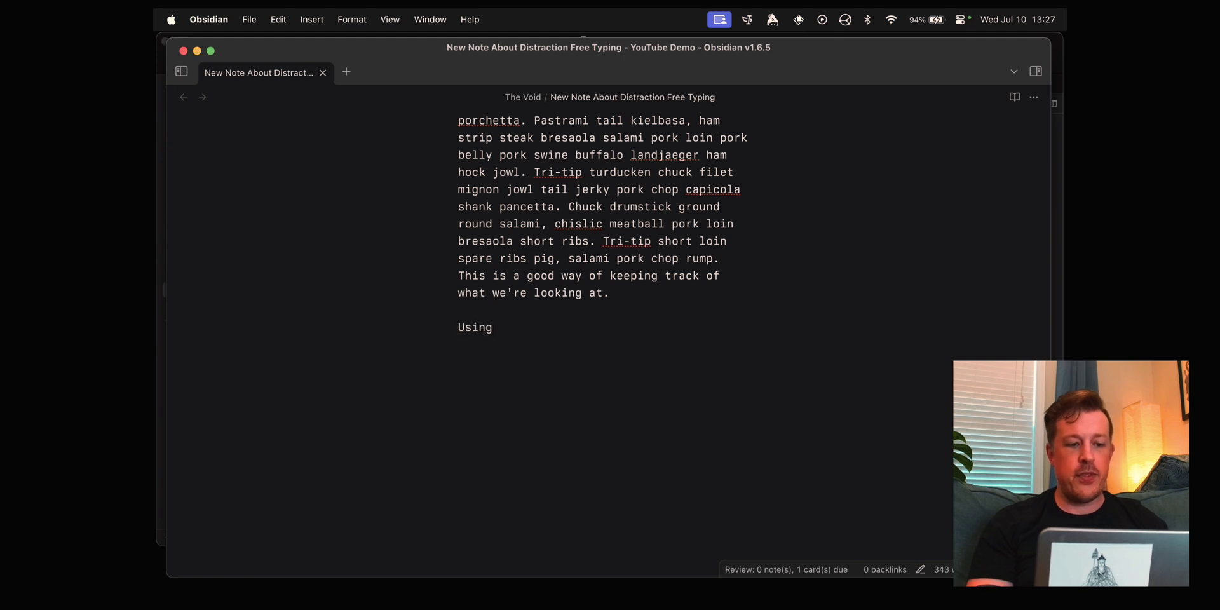
Turn on typewriter mode from the command palette and continue the line with 'the focus asldkjfalkjd fa df'.
key("super+BackSpace")
key("super+p")
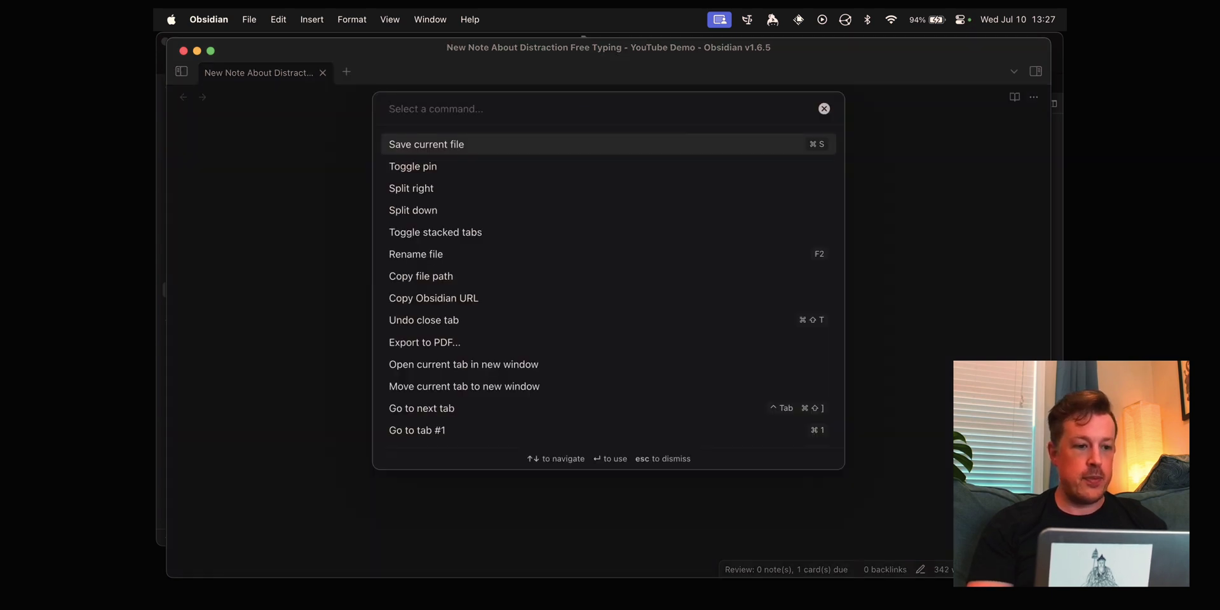
type("typ")
key("Return")
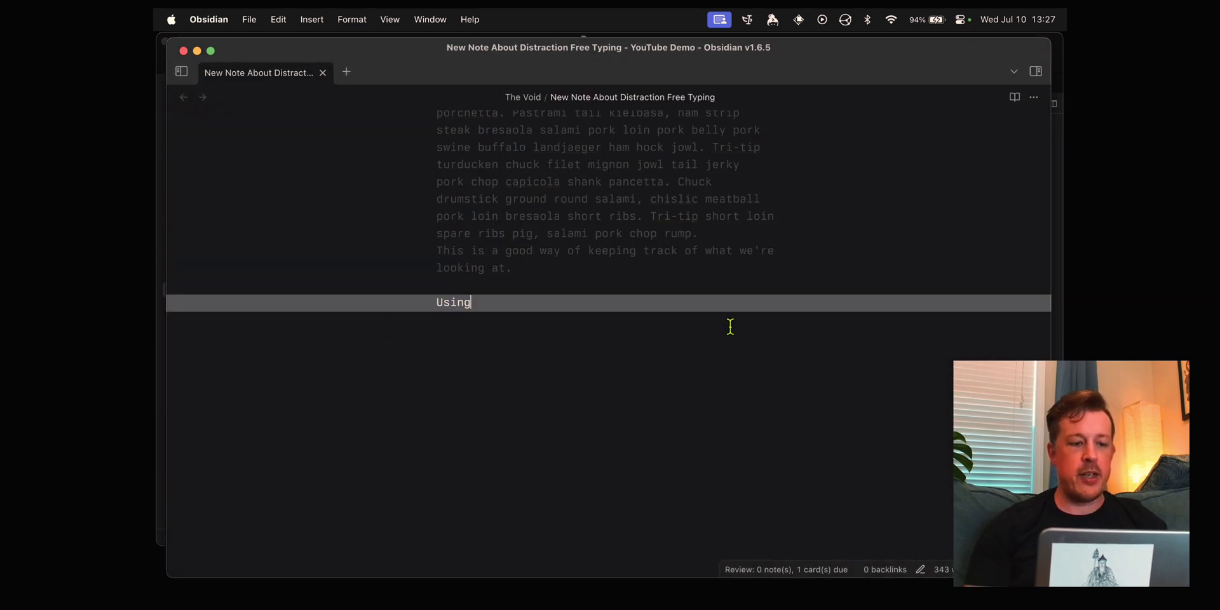
type("th")
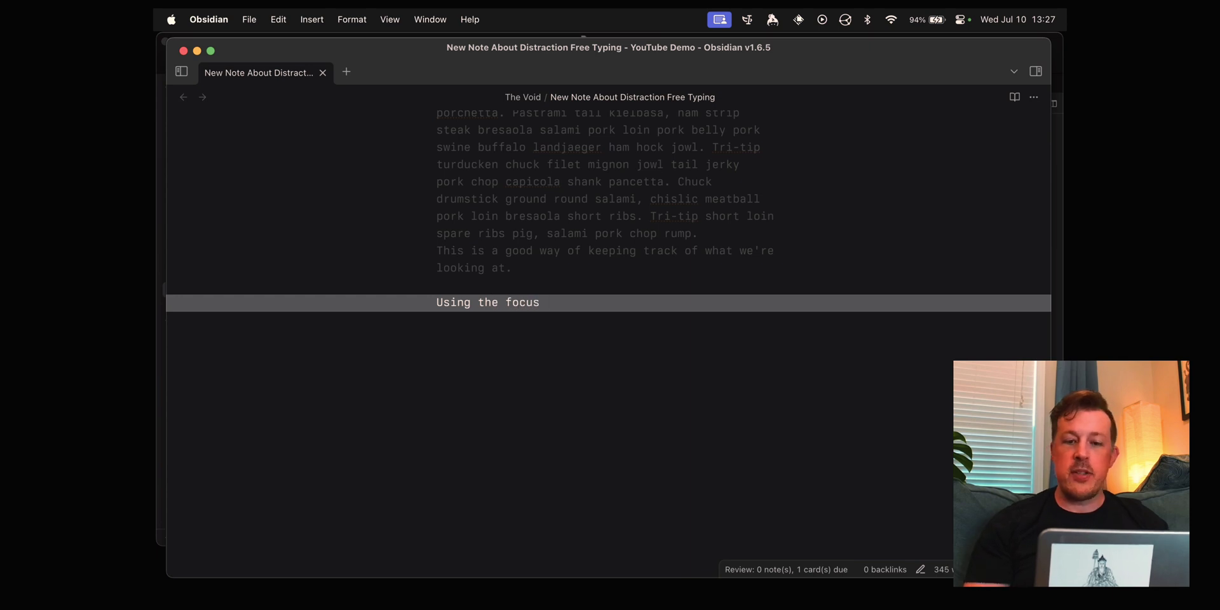
type("e focus ")
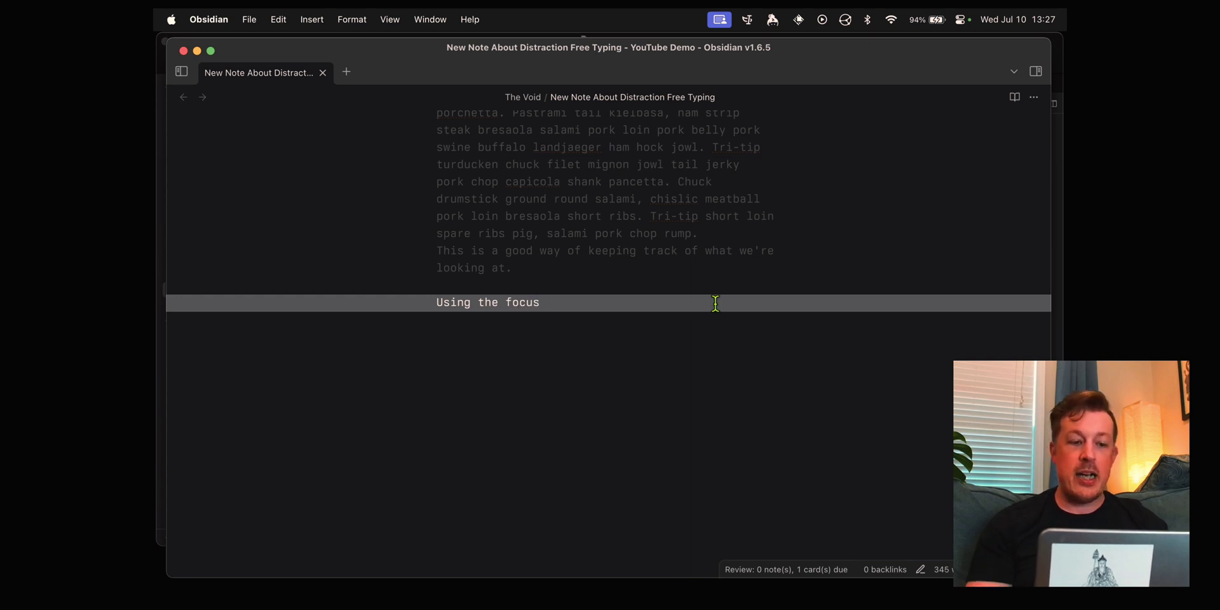
type("asldkjfalkjd fa df")
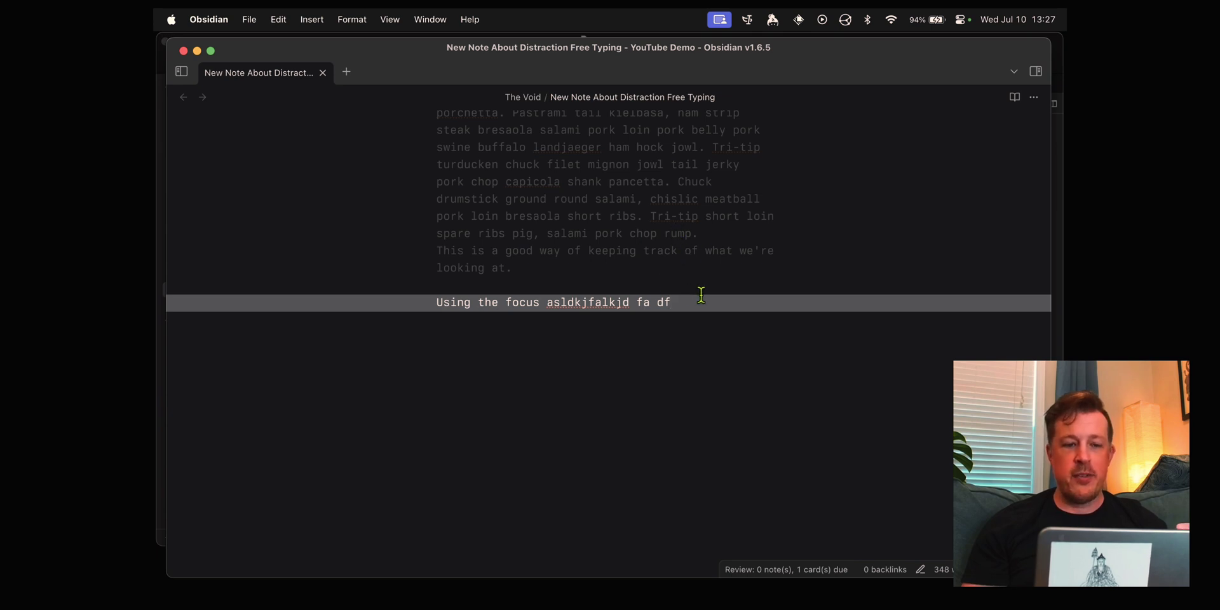
Select the paragraph text from 'swine' to 'track', then deselect and return to the new line's end.
left_click_drag(678, 251, 486, 141)
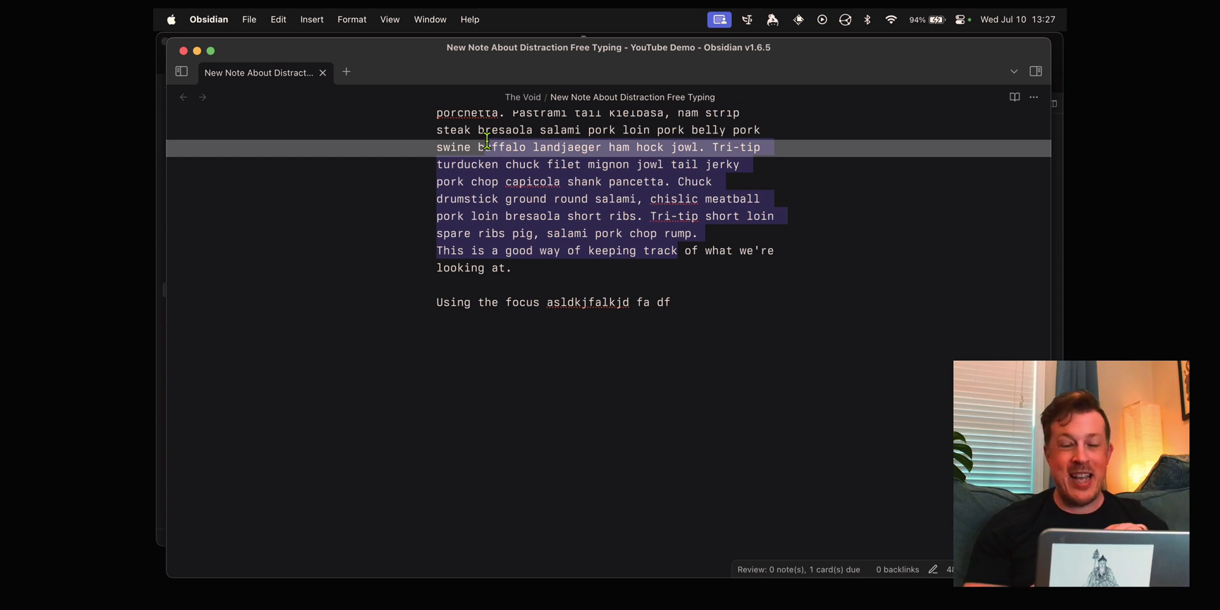
left_click(486, 141)
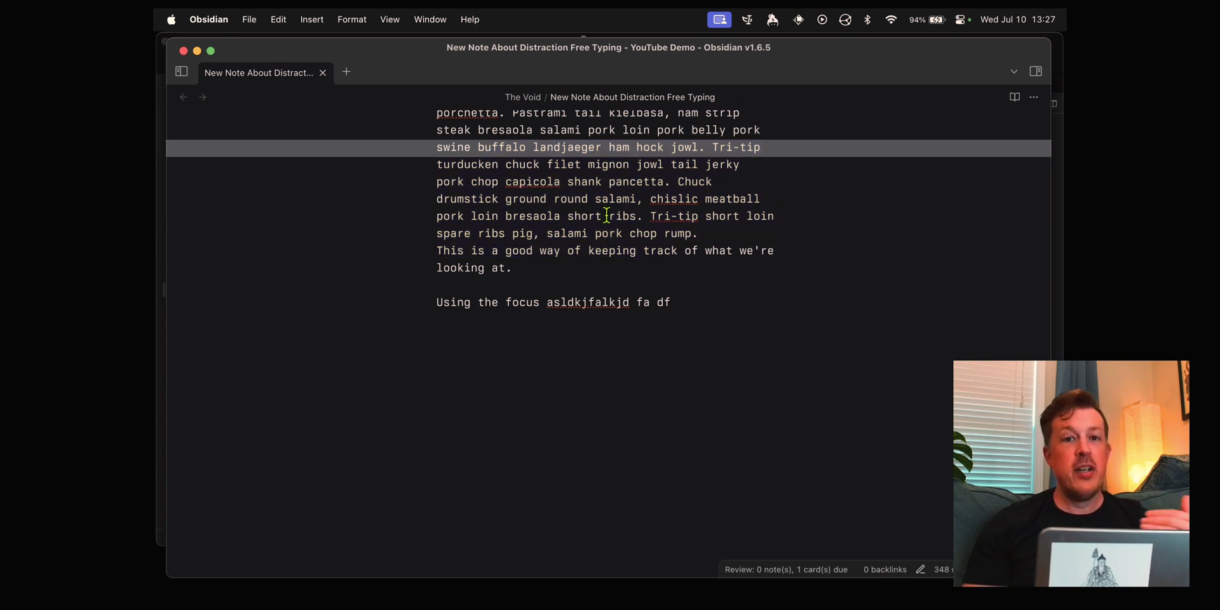
left_click(669, 304)
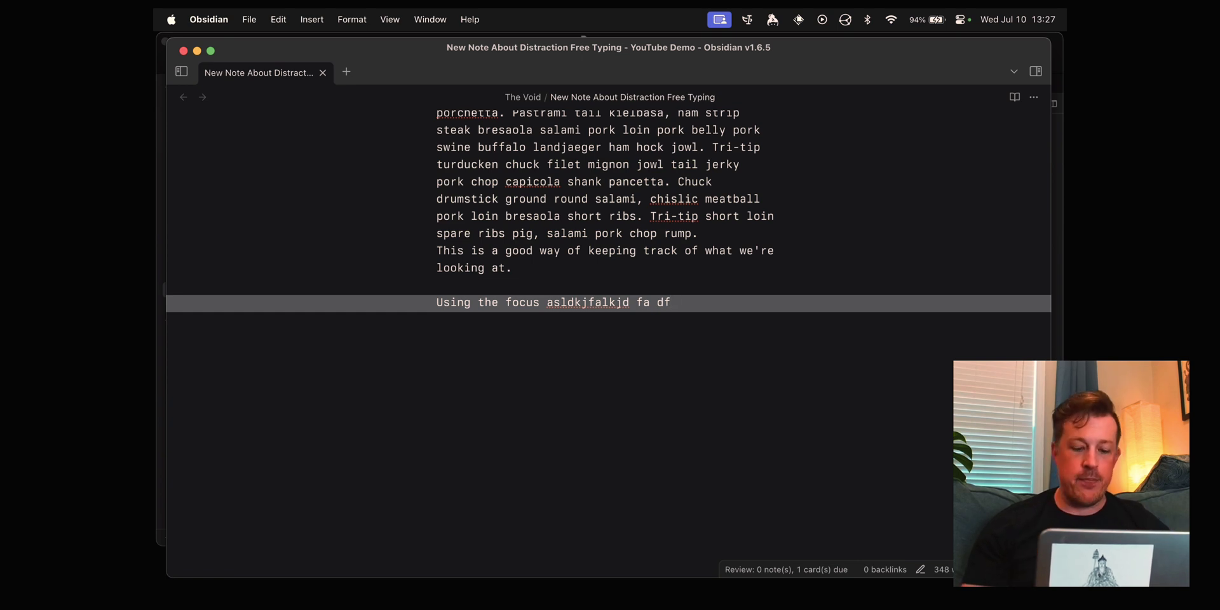
In Typewriter Mode settings, switch off Highlight current line and Dim unfocused paragraphs.
key("super+comma")
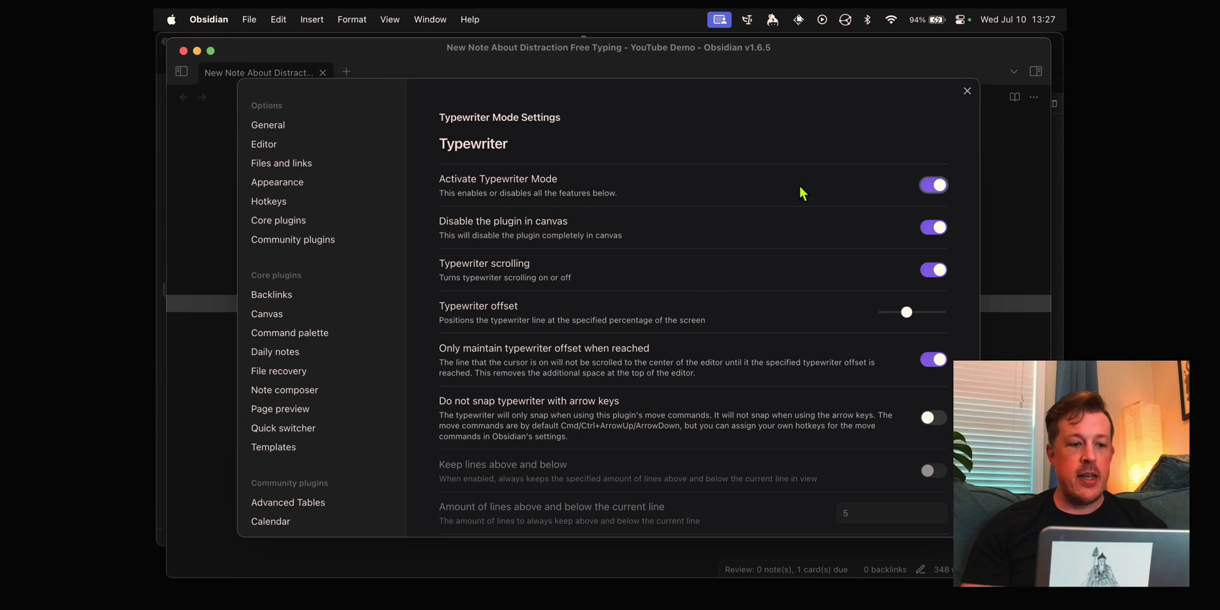
scroll(841, 205, "down", 2)
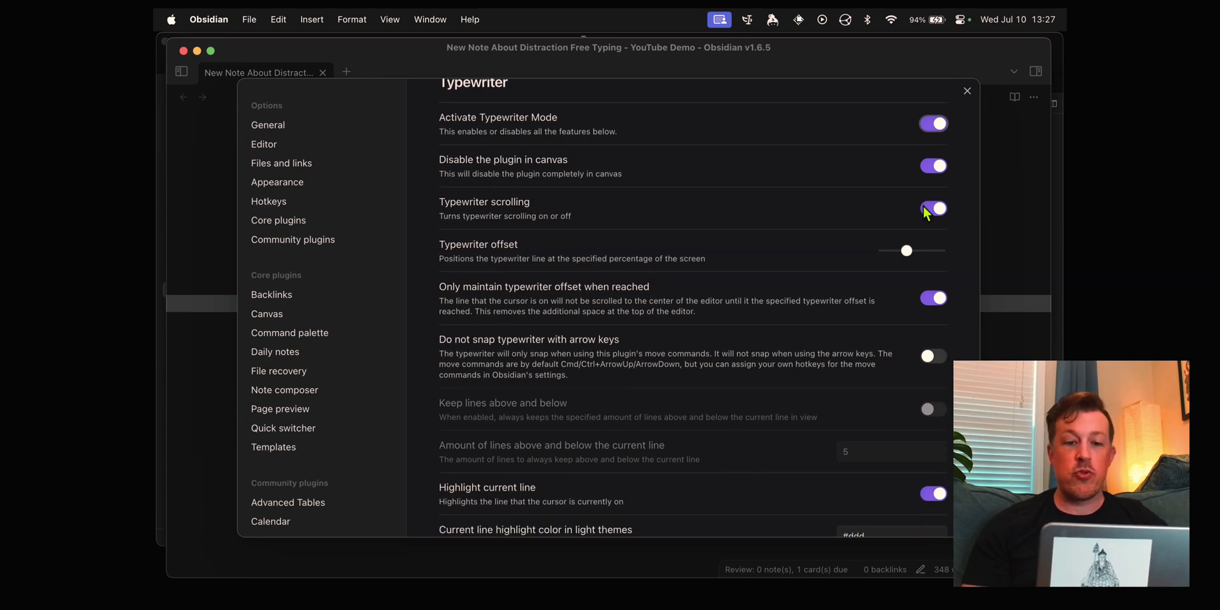
scroll(839, 201, "down", 3)
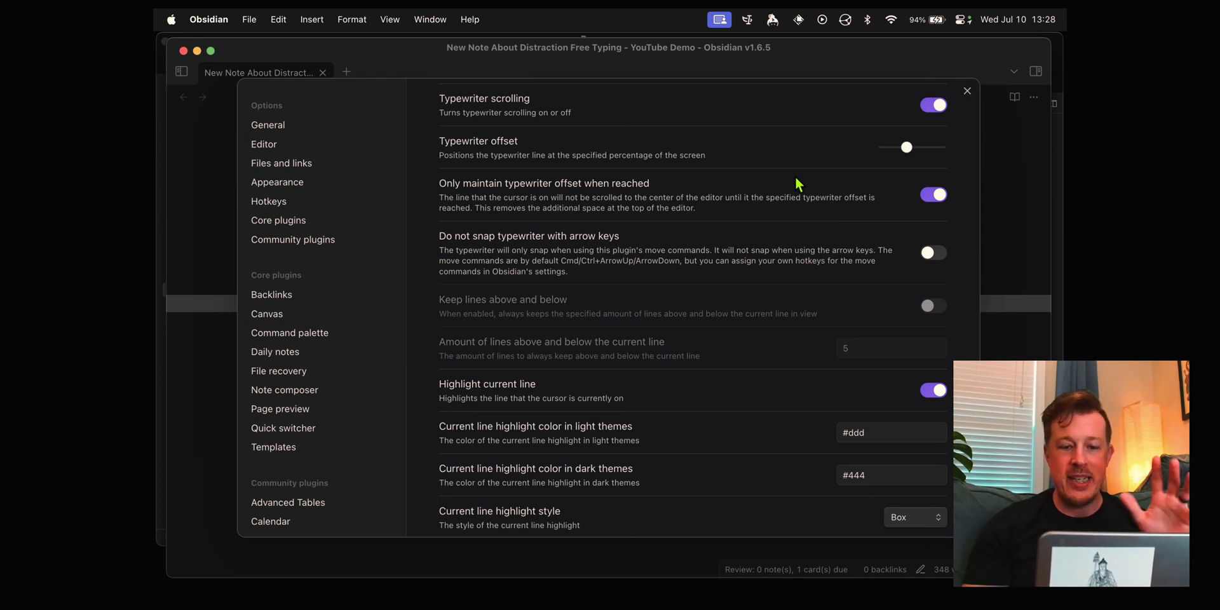
scroll(798, 185, "down", 5)
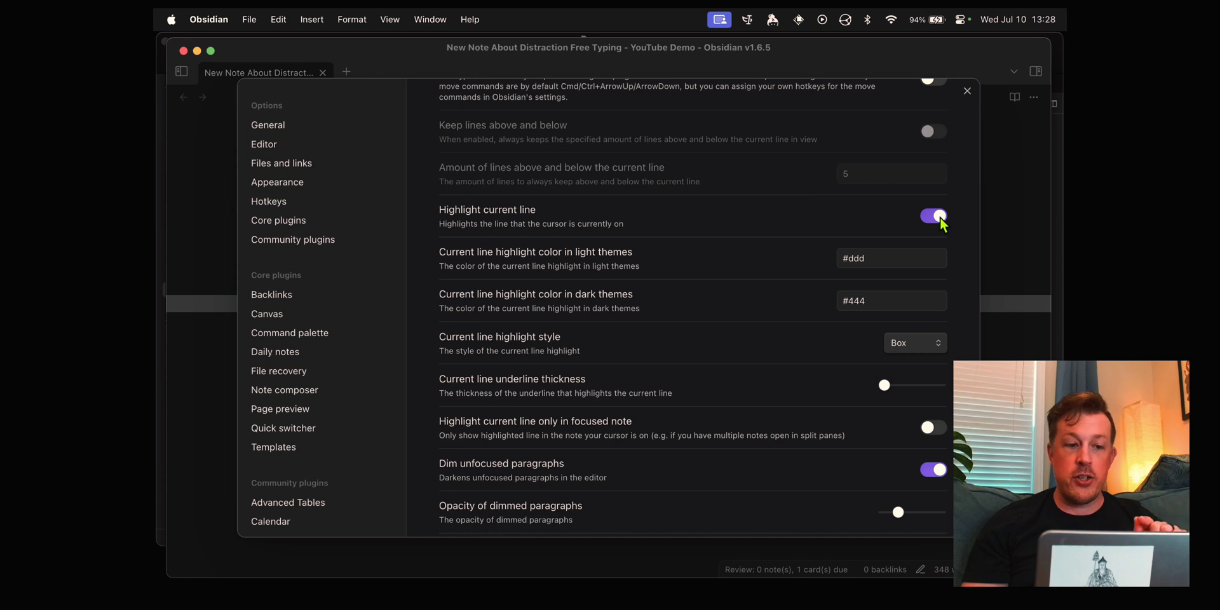
left_click(939, 218)
scroll(814, 212, "down", 7)
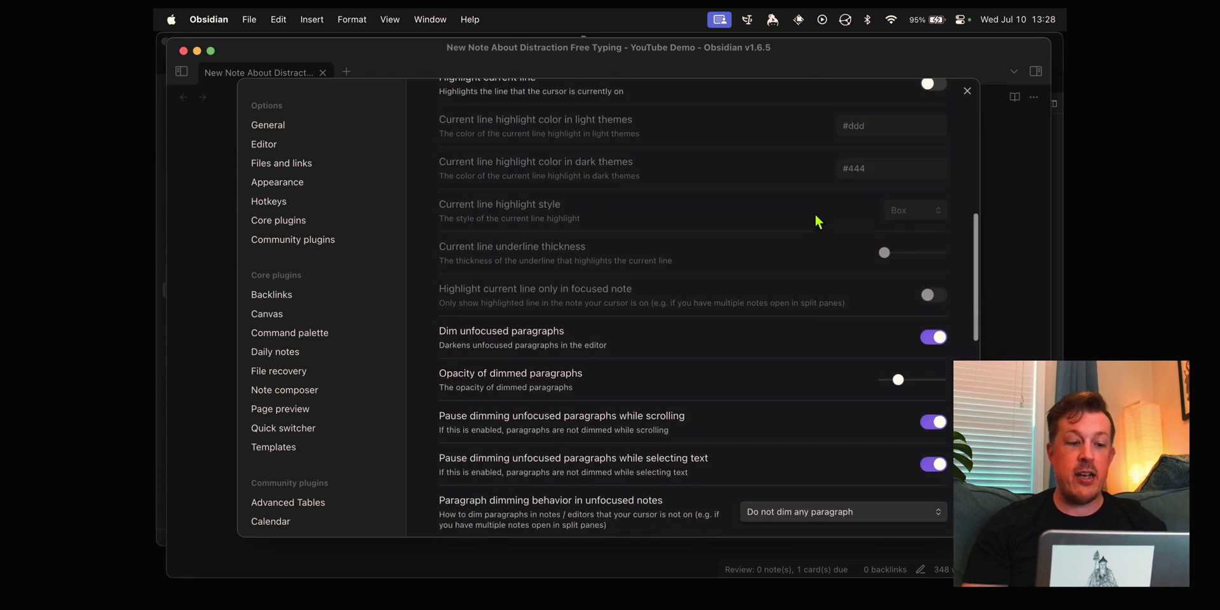
left_click(938, 222)
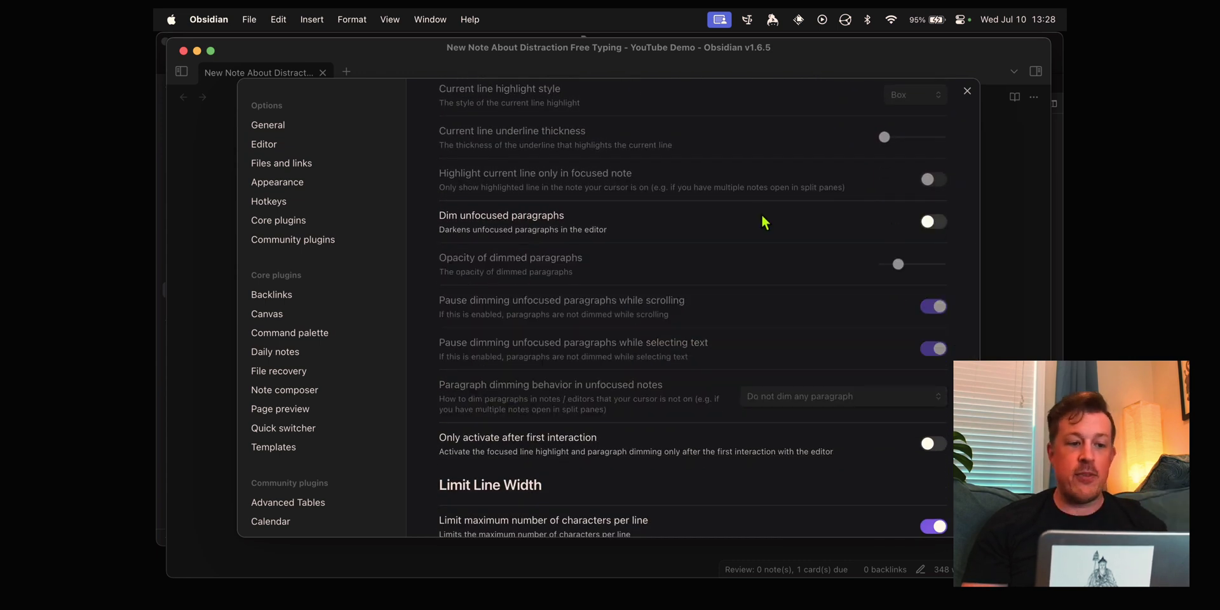
scroll(758, 216, "down", 3)
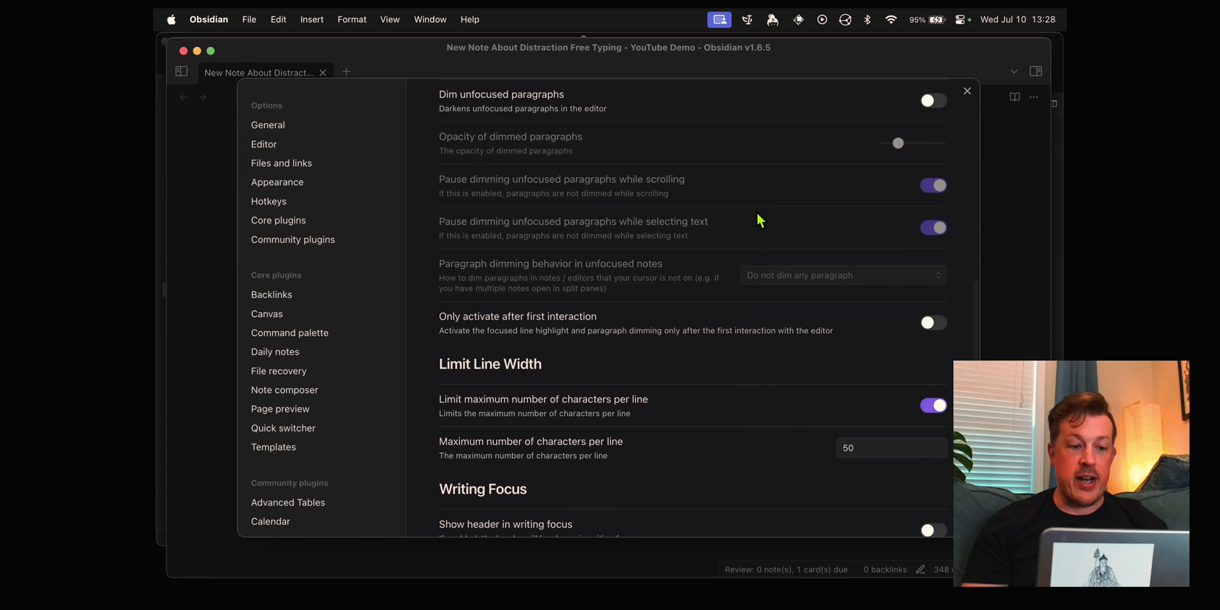
scroll(758, 219, "down", 5)
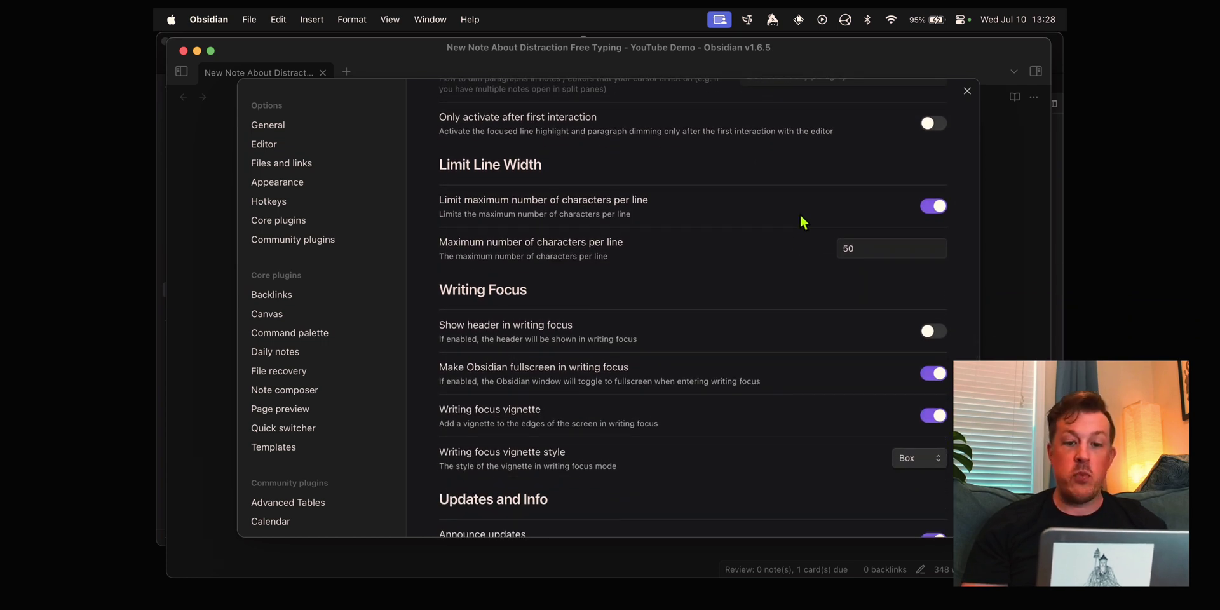
scroll(779, 220, "down", 3)
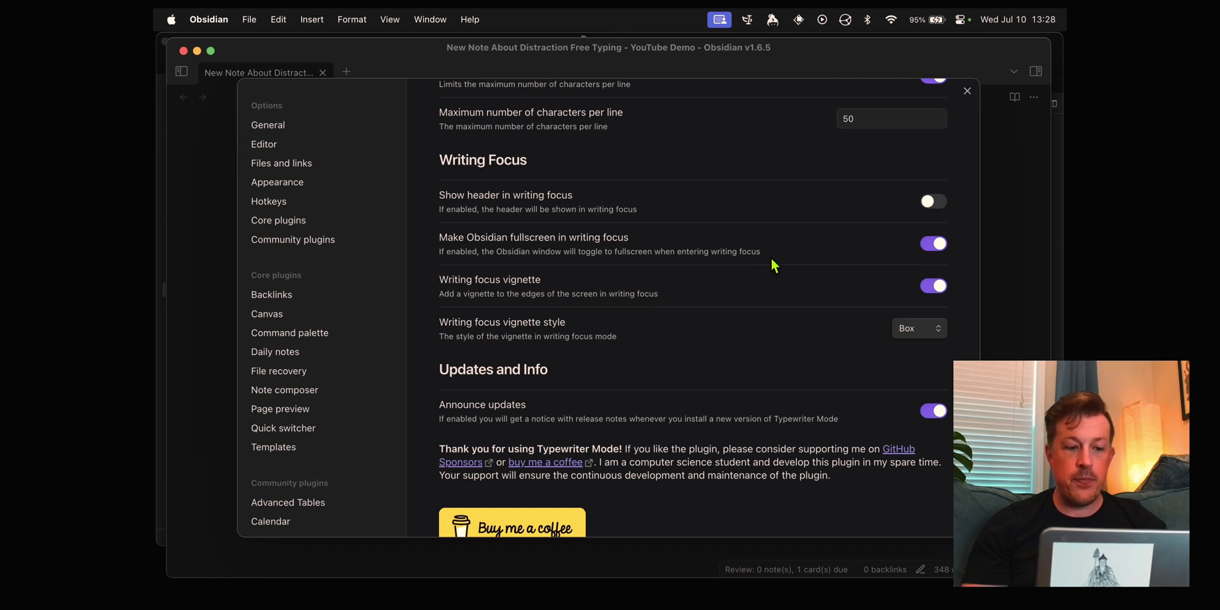
Back in the note, add the line 'what if we wanted focused mode again?' as a new paragraph.
left_click(968, 91)
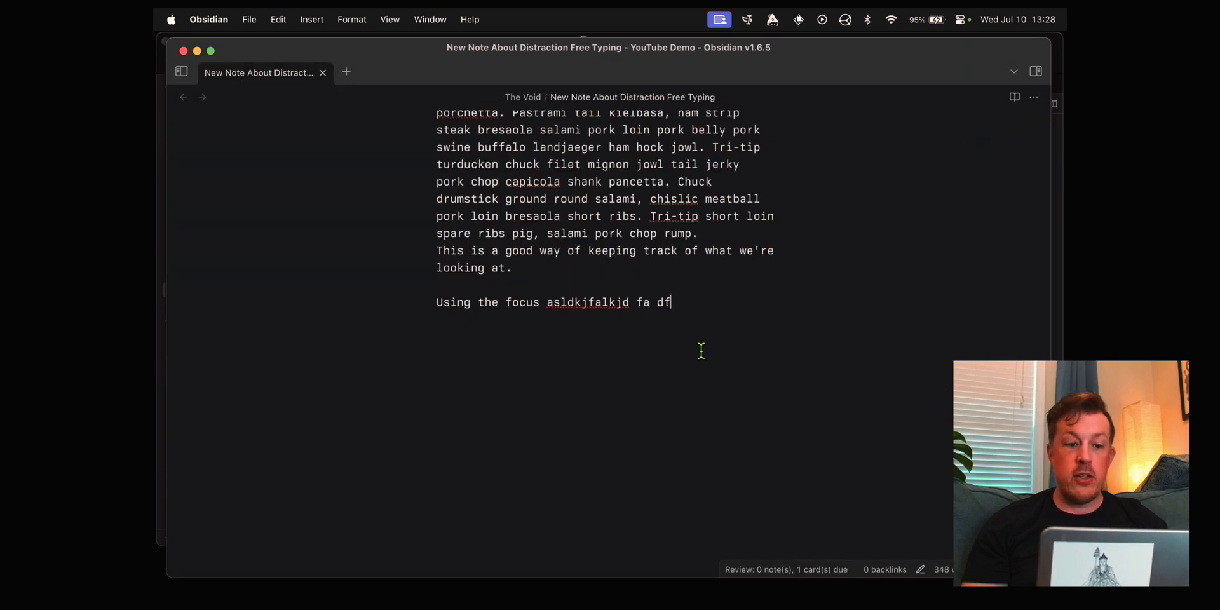
key("Return")
key("Return")
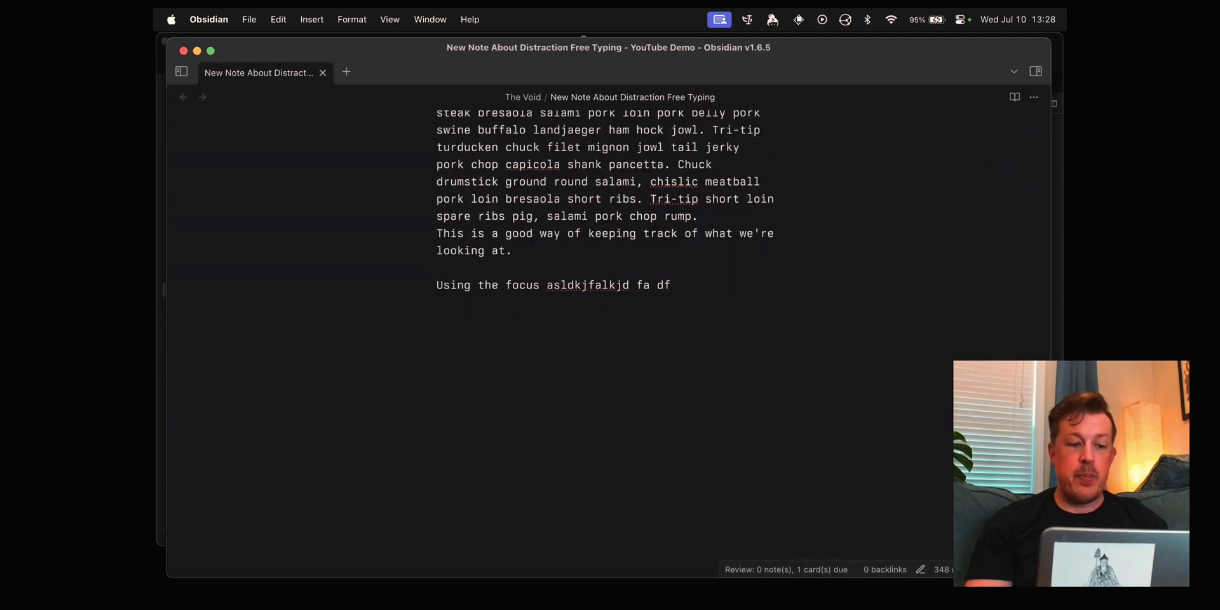
type("what if we")
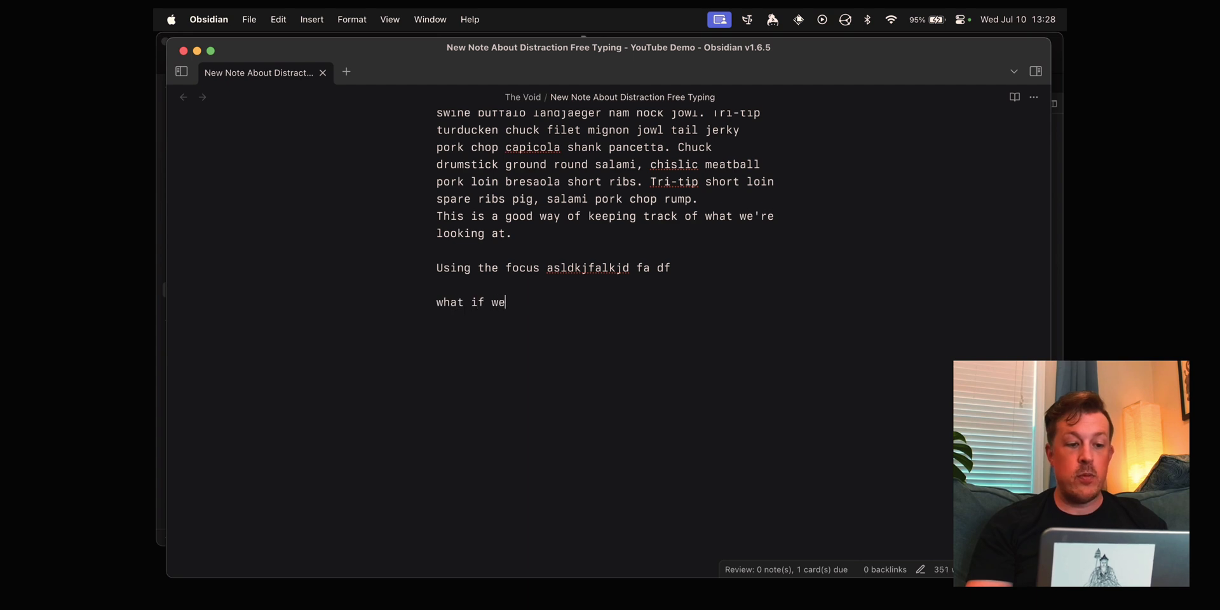
type(" wanted focu")
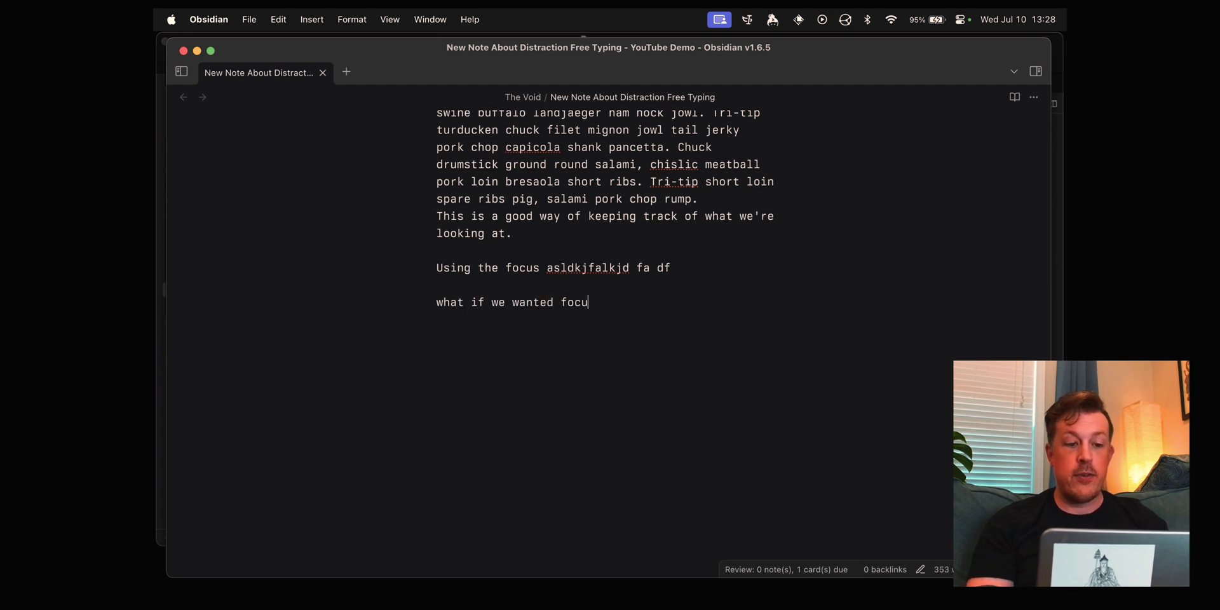
type("sed mode again?")
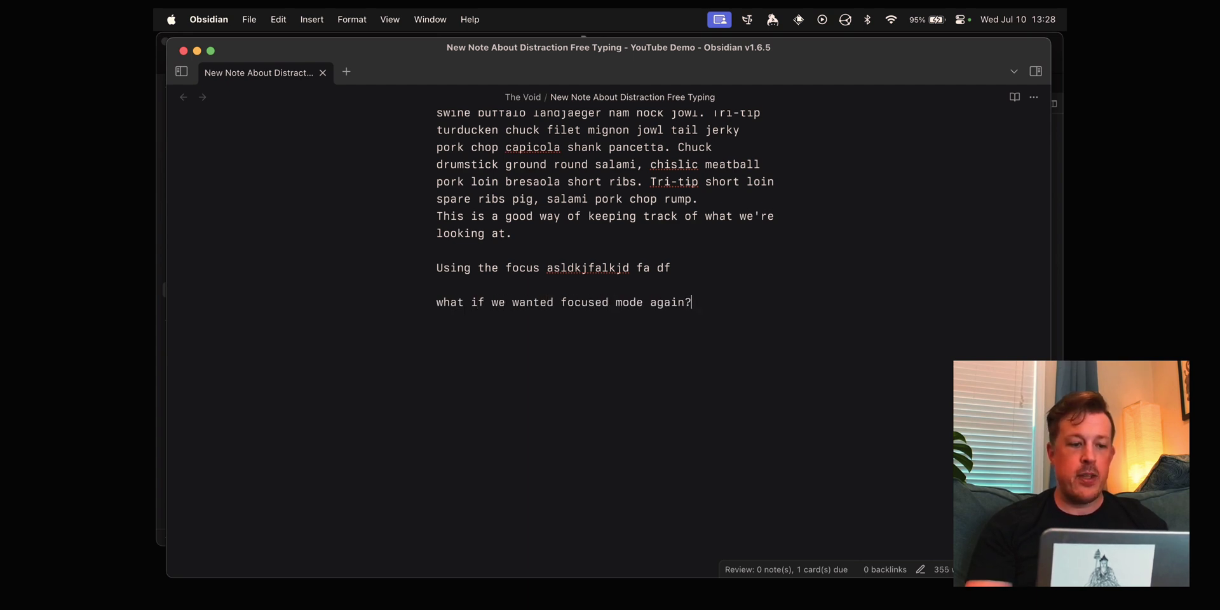
key("Return")
Search the community plugin browser for 'stille' and install the Stille plugin.
key("super+comma")
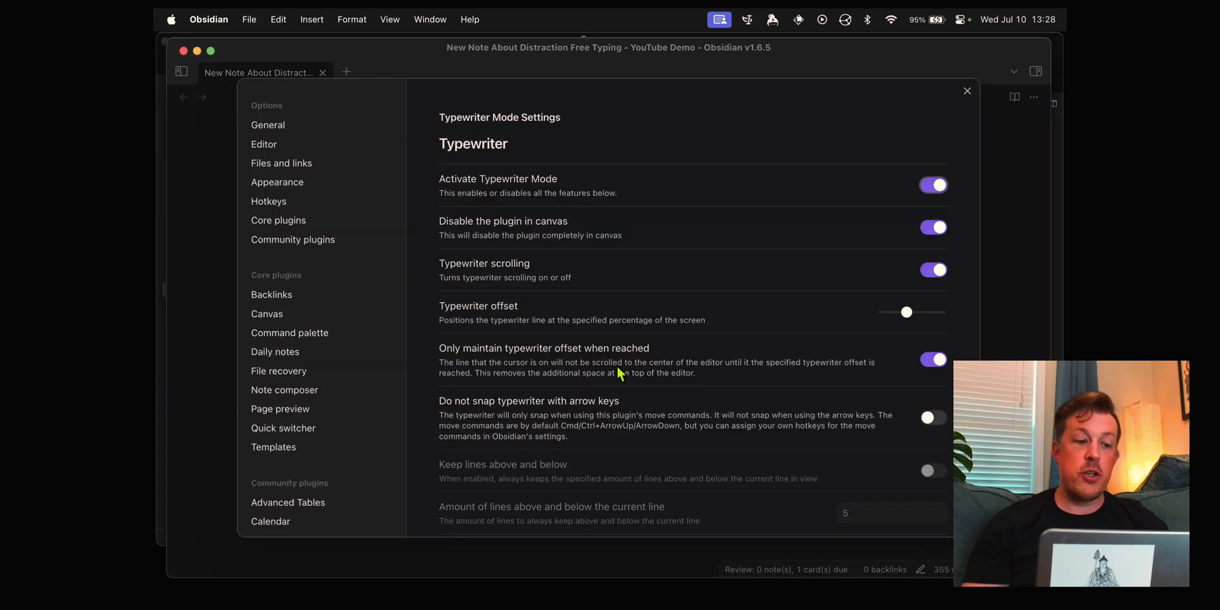
left_click(314, 239)
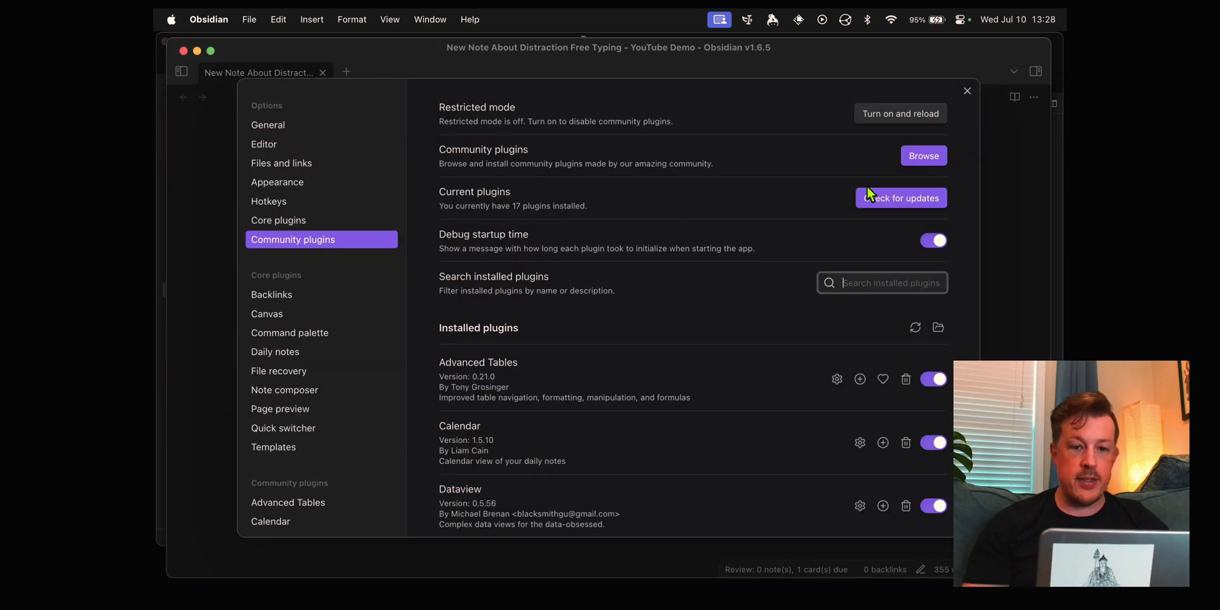
left_click(924, 162)
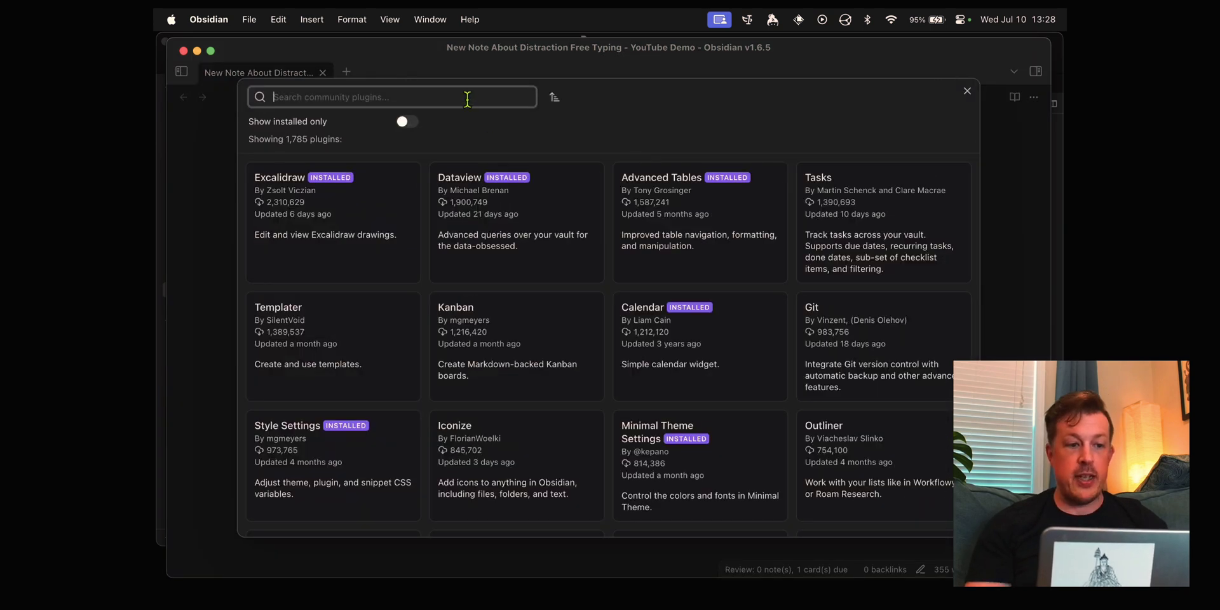
type("stille")
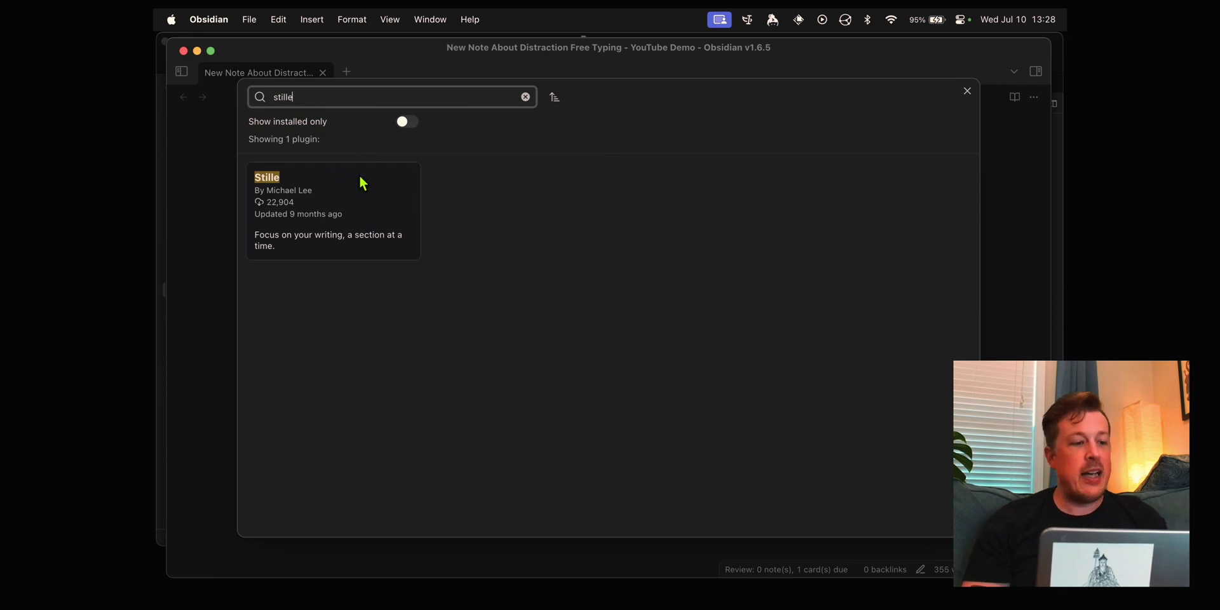
left_click(360, 223)
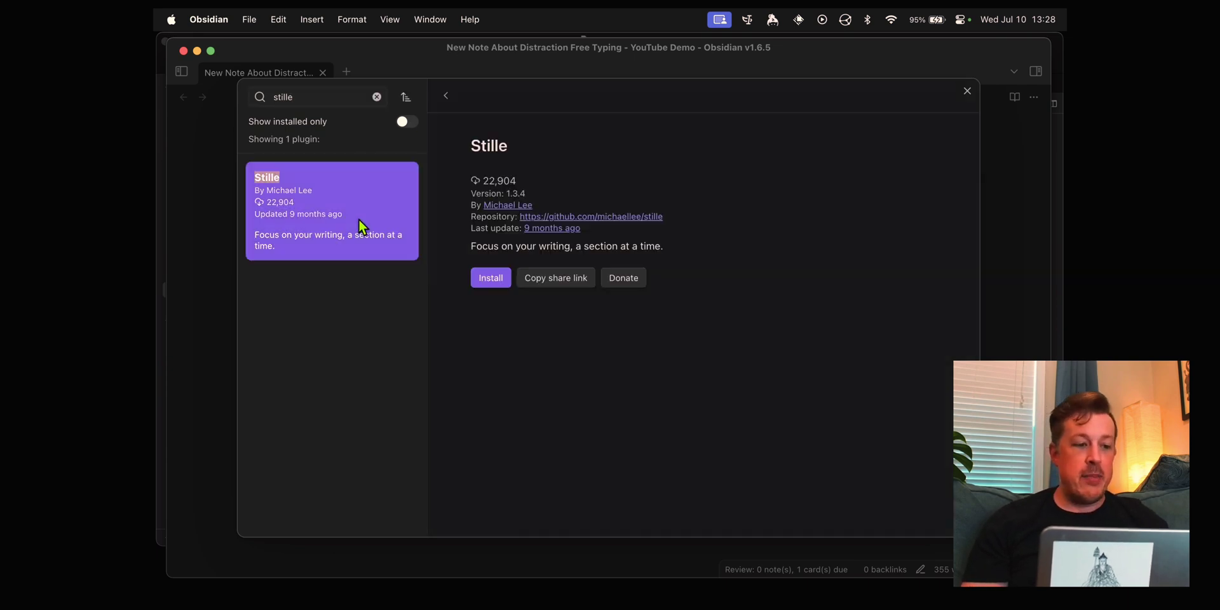
left_click(481, 278)
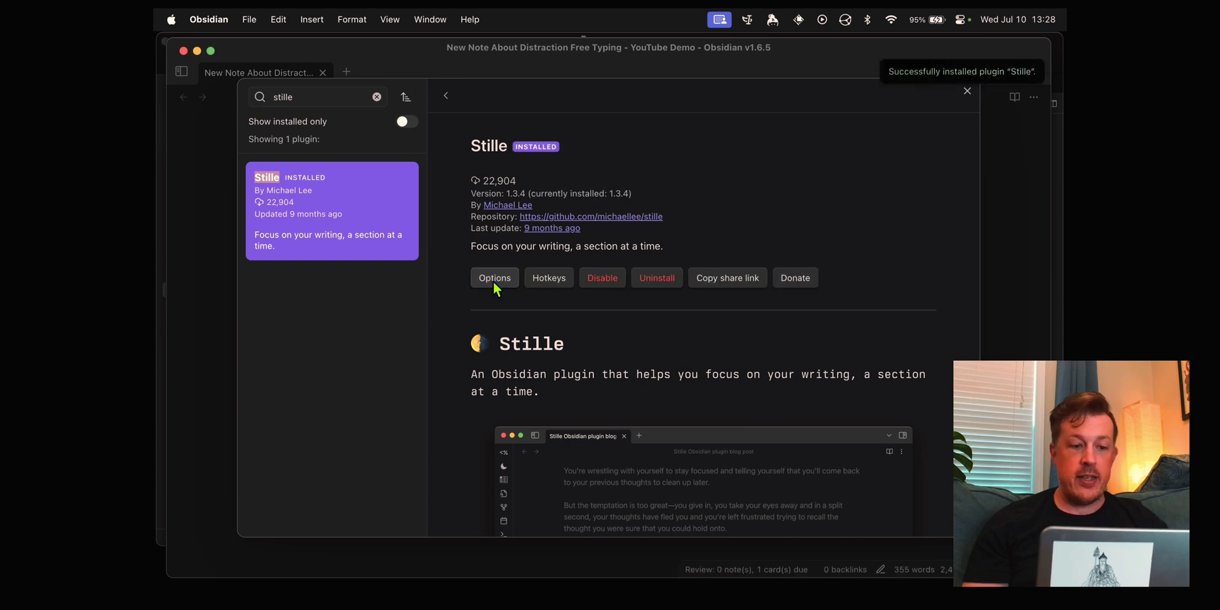
Set Stille's unfocused text opacity to 0.3, turn on Dim title, and close settings.
left_click(494, 284)
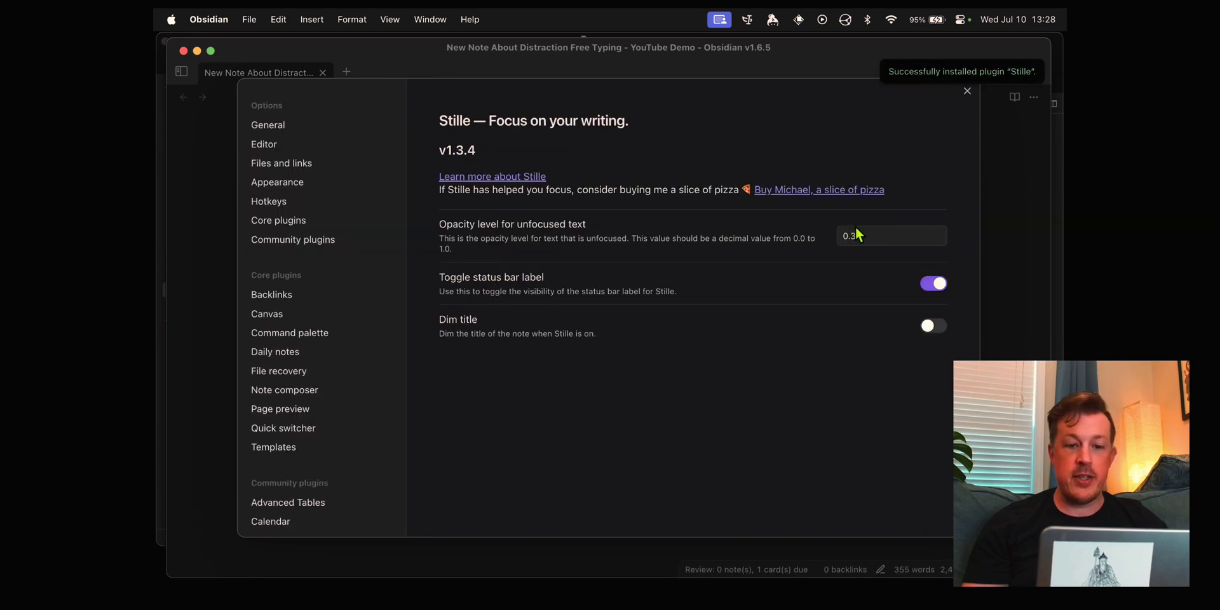
left_click(875, 235)
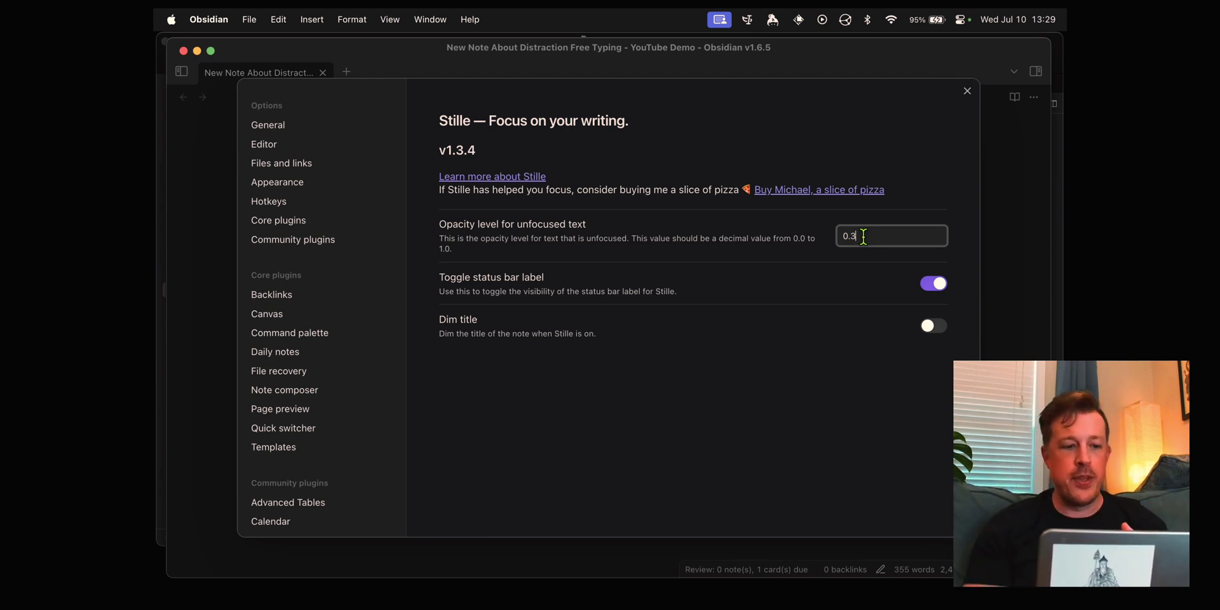
left_click(929, 326)
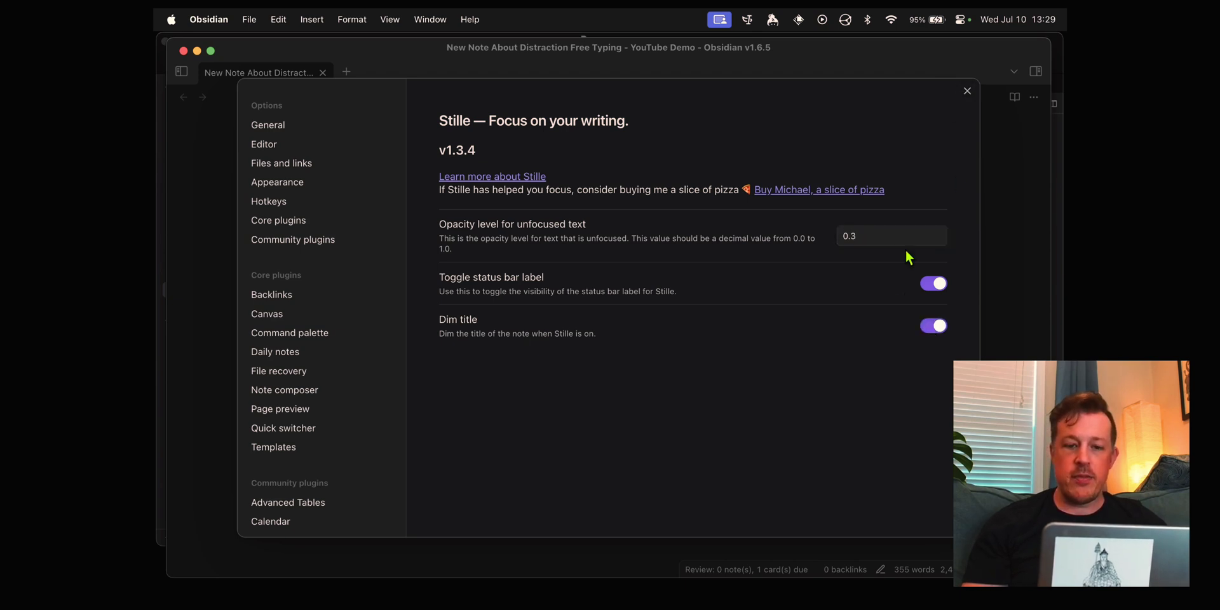
left_click(967, 90)
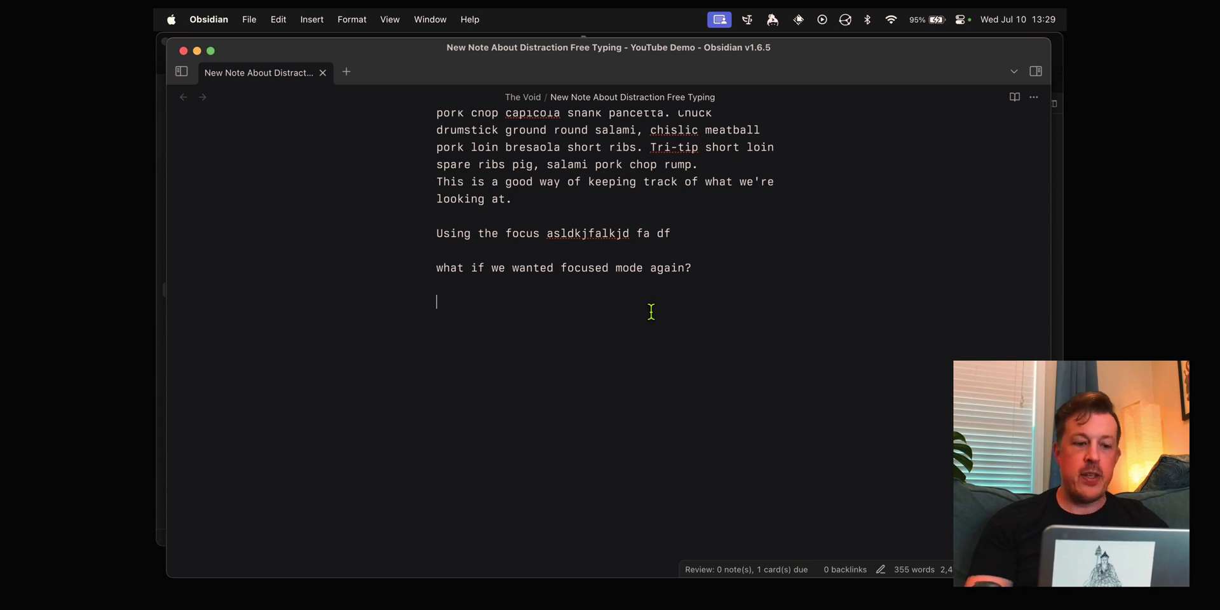
Toggle Stille focus mode and type 'Now when we write we can see only the sentence we're working on.'.
key("super+p")
type("still")
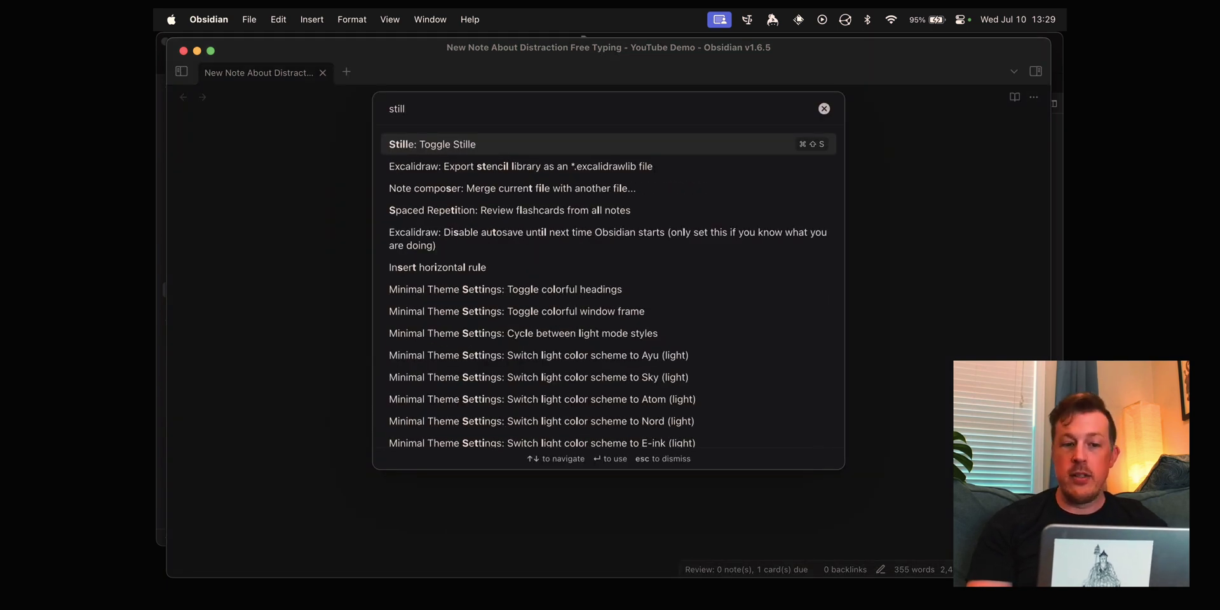
key("Return")
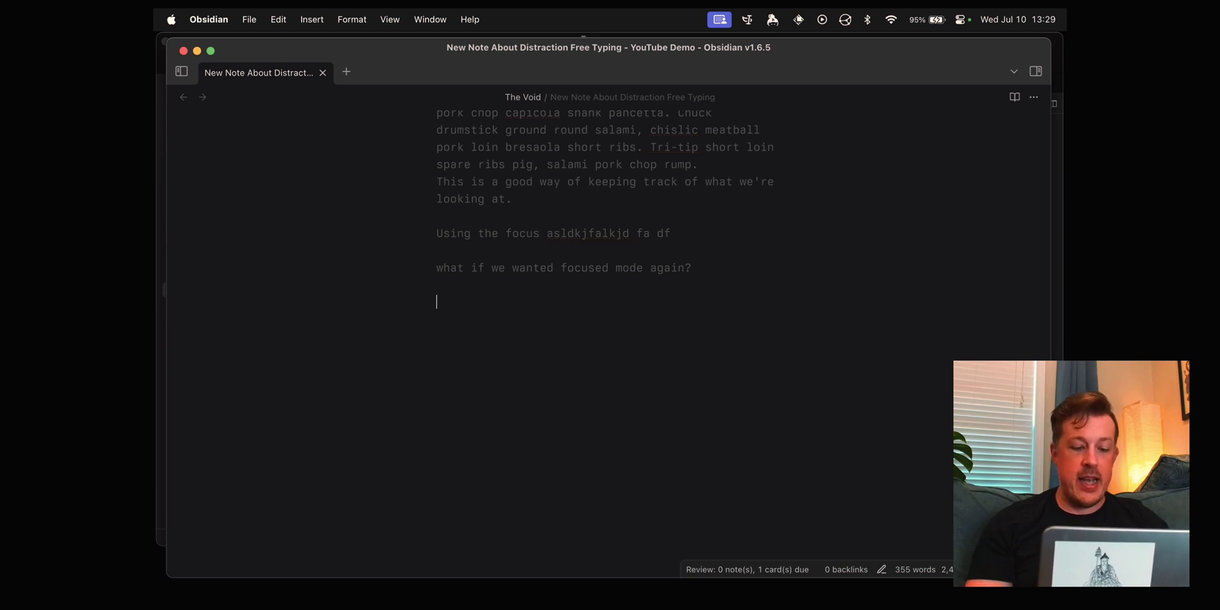
type("Now when we wri")
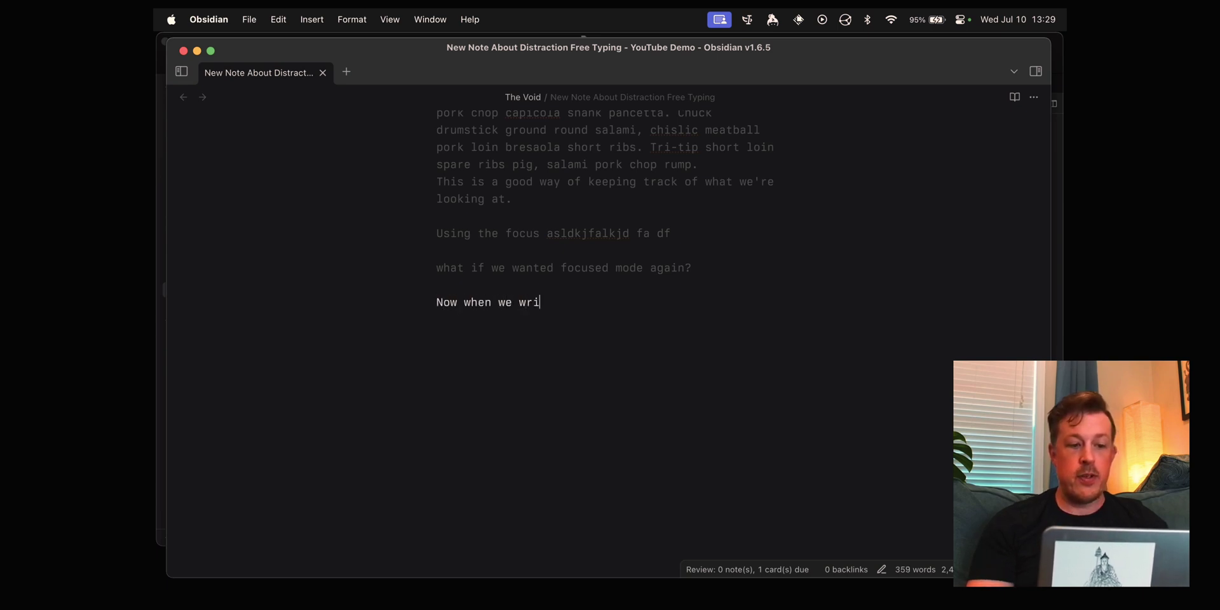
type("te we can see onl")
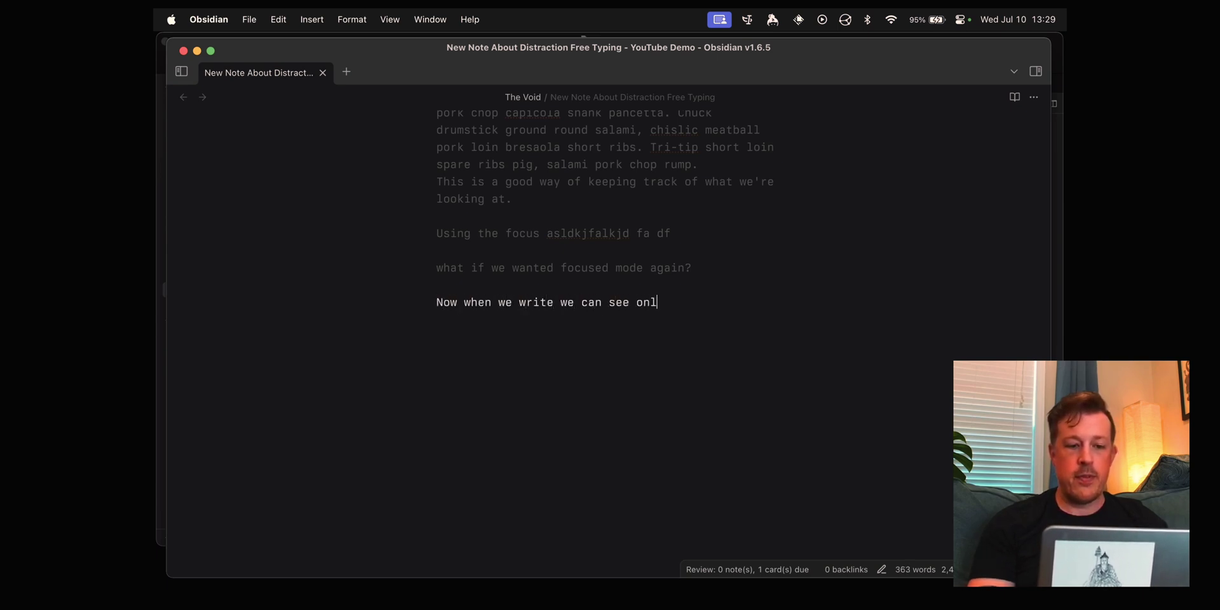
type("y the sentenc")
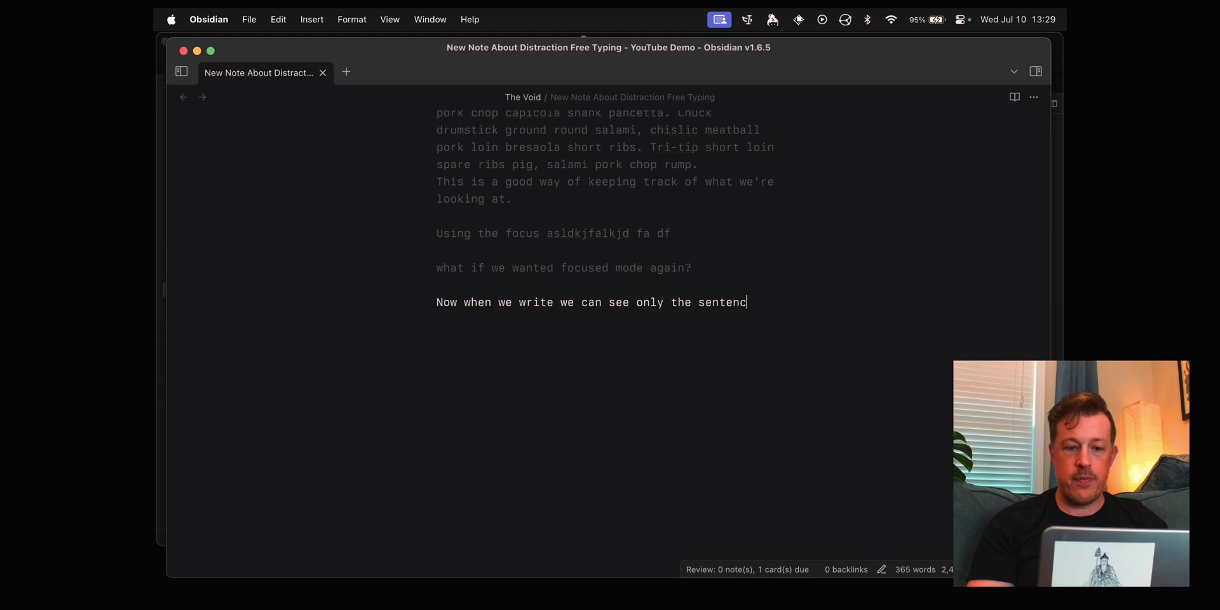
type("e we're working on.")
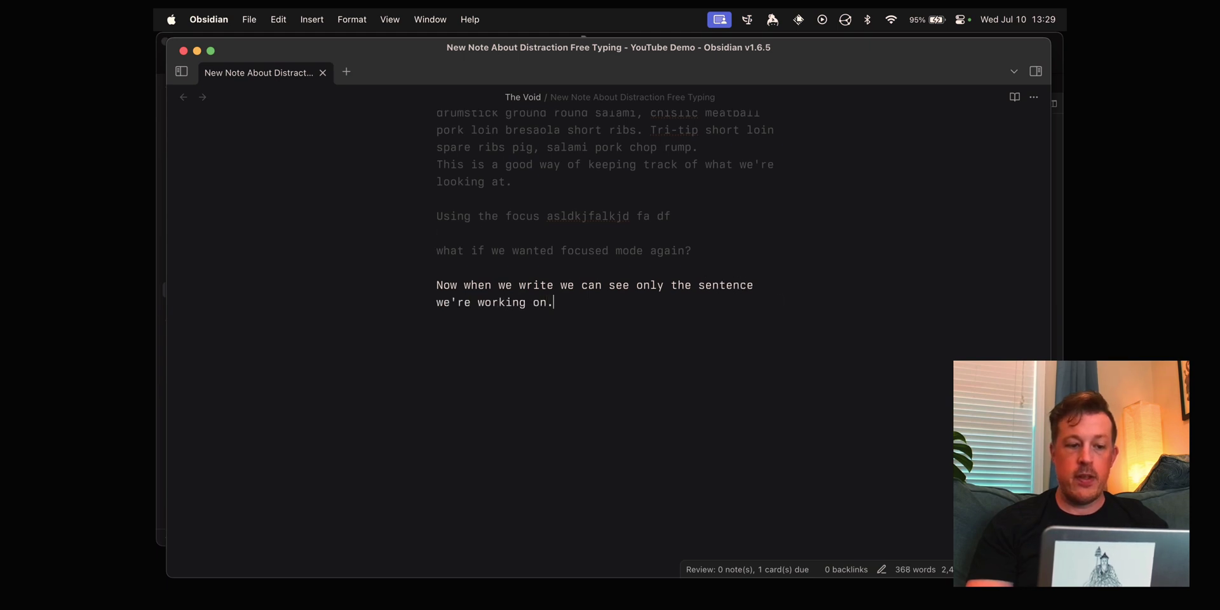
key("Return")
key("Return")
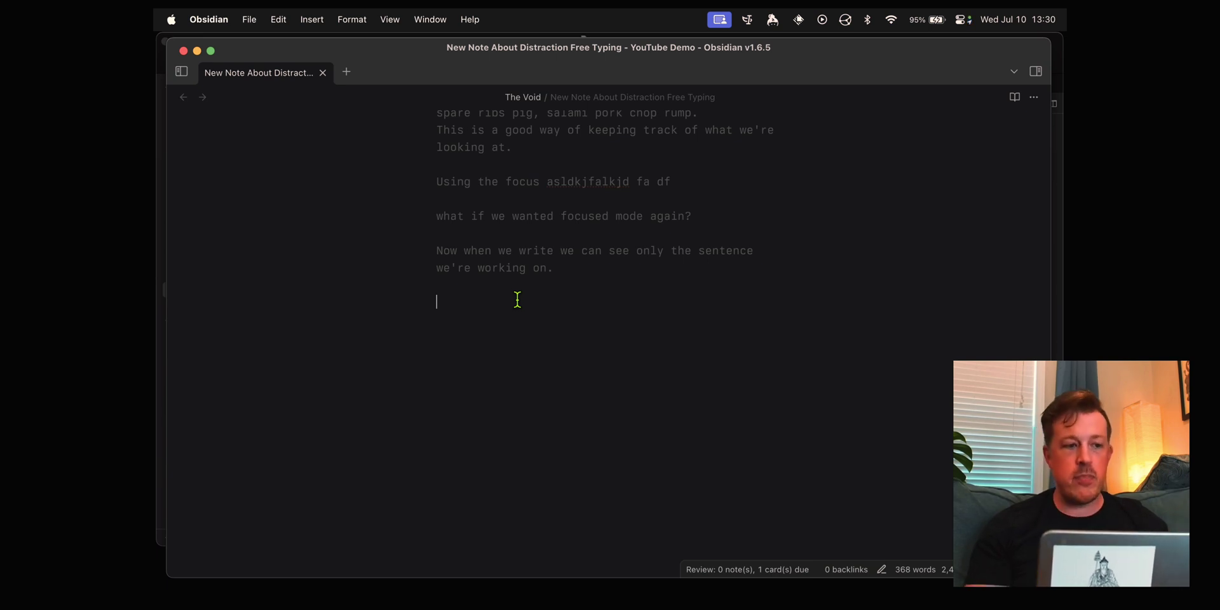
In Typewriter Mode settings, enable Highlight current line and set its style to Underline.
key("super+comma")
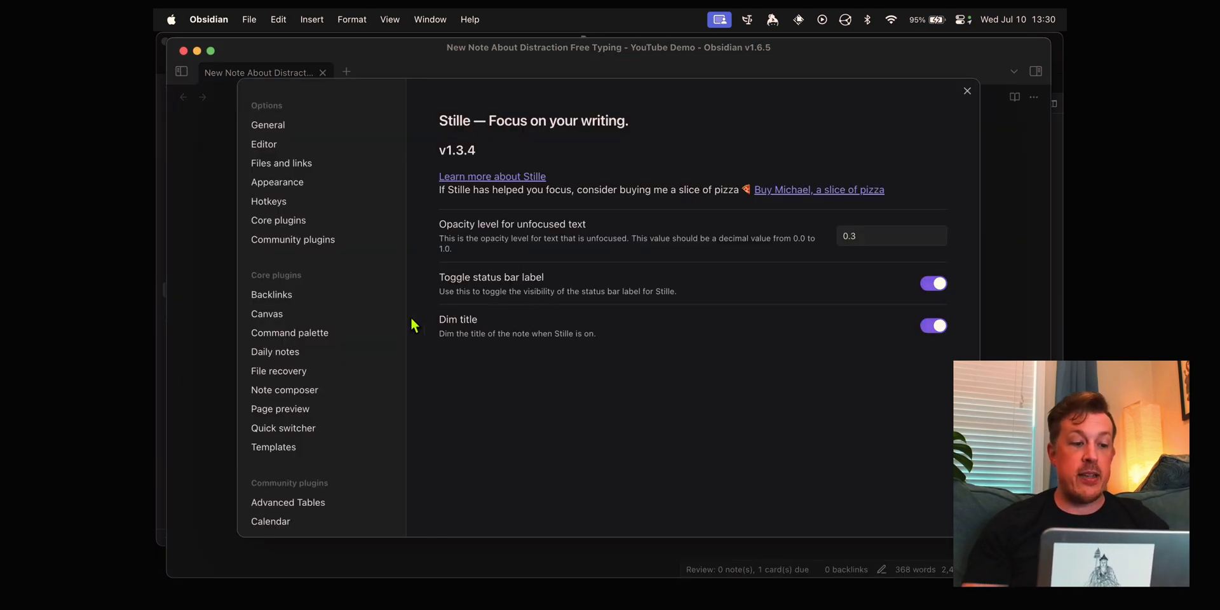
scroll(353, 342, "down", 5)
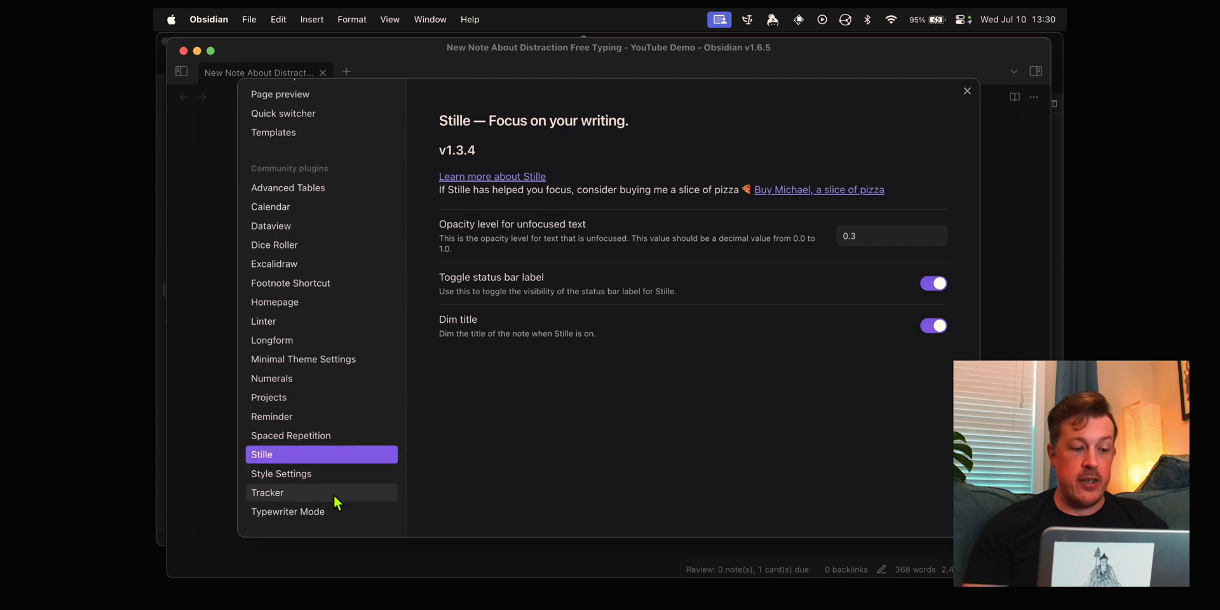
left_click(330, 513)
scroll(839, 293, "down", 3)
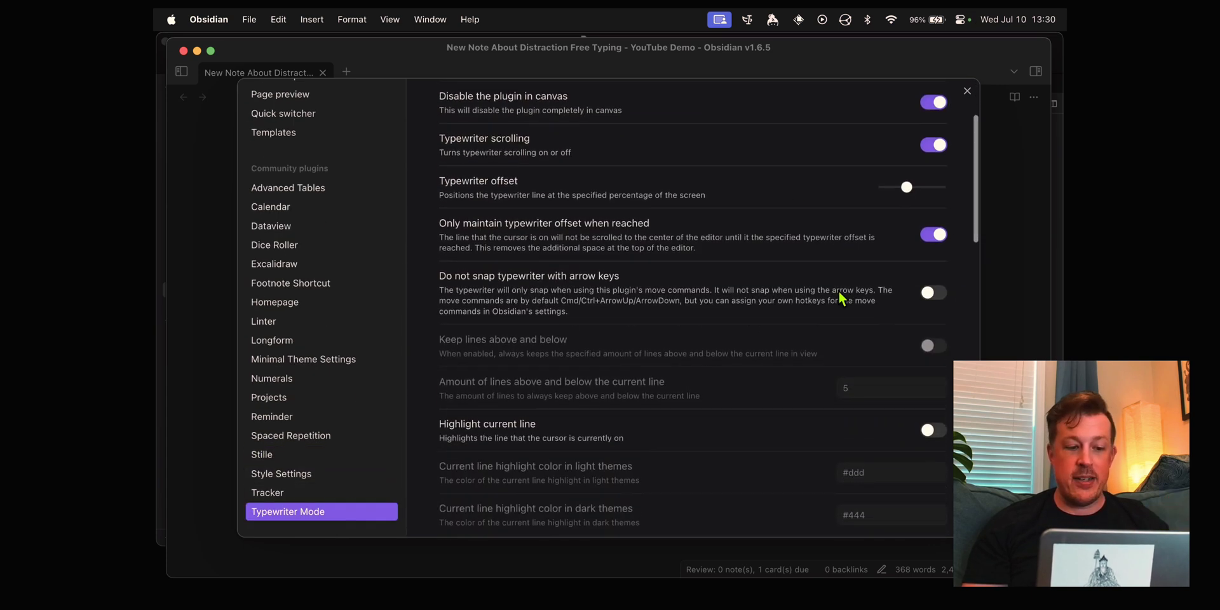
scroll(839, 293, "down", 2)
scroll(839, 299, "down", 1)
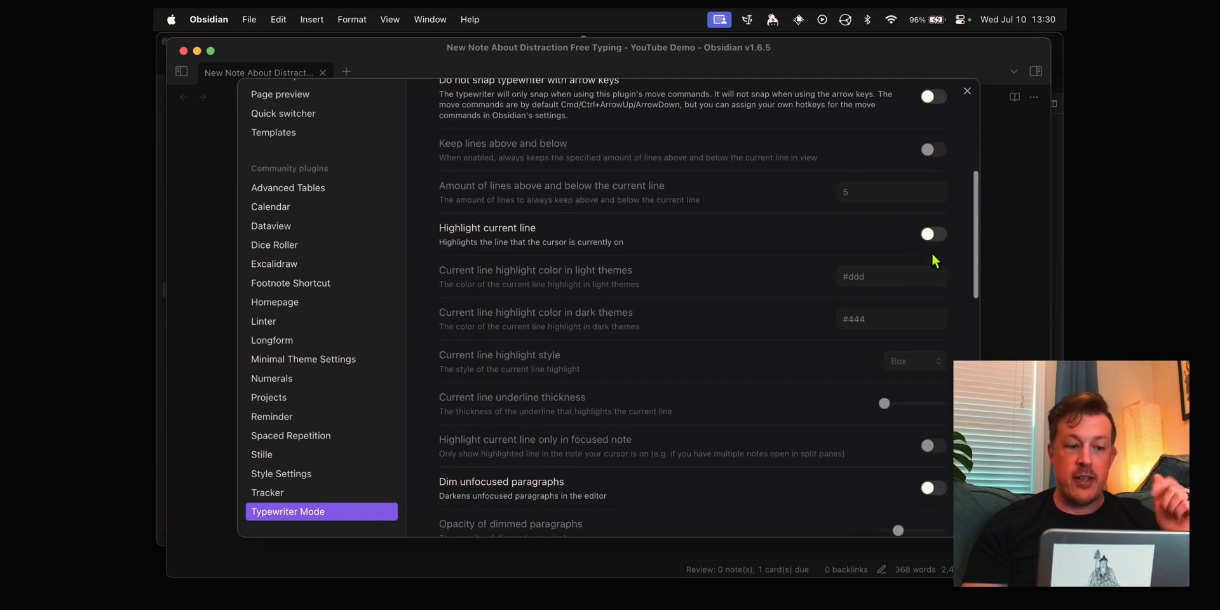
left_click(932, 234)
scroll(782, 284, "down", 1)
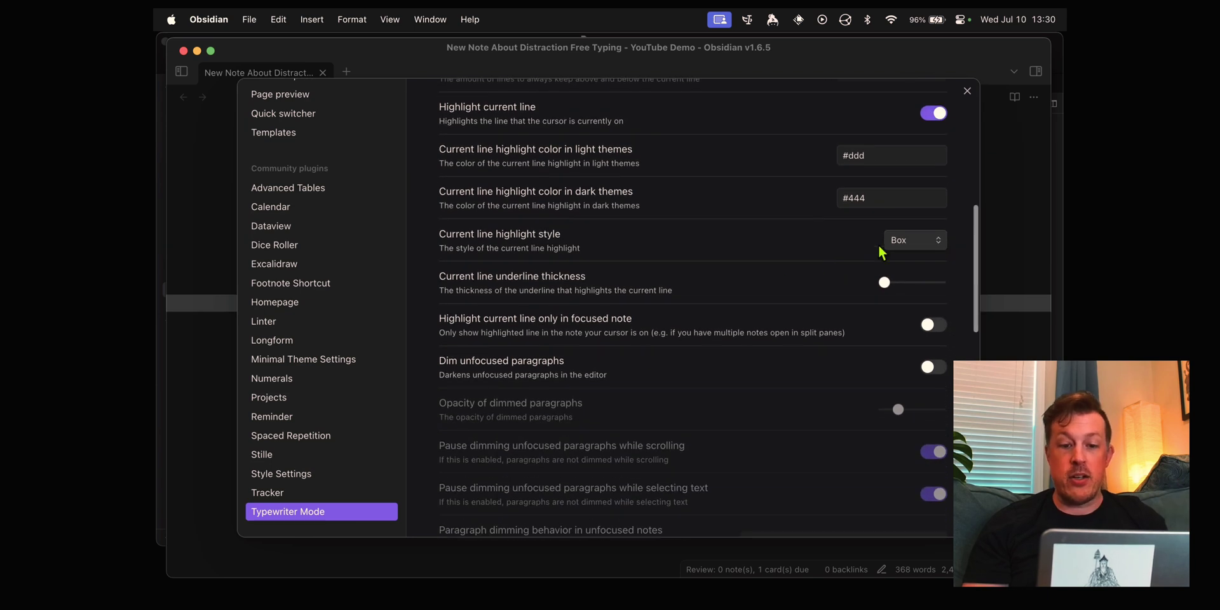
left_click(907, 241)
left_click(907, 253)
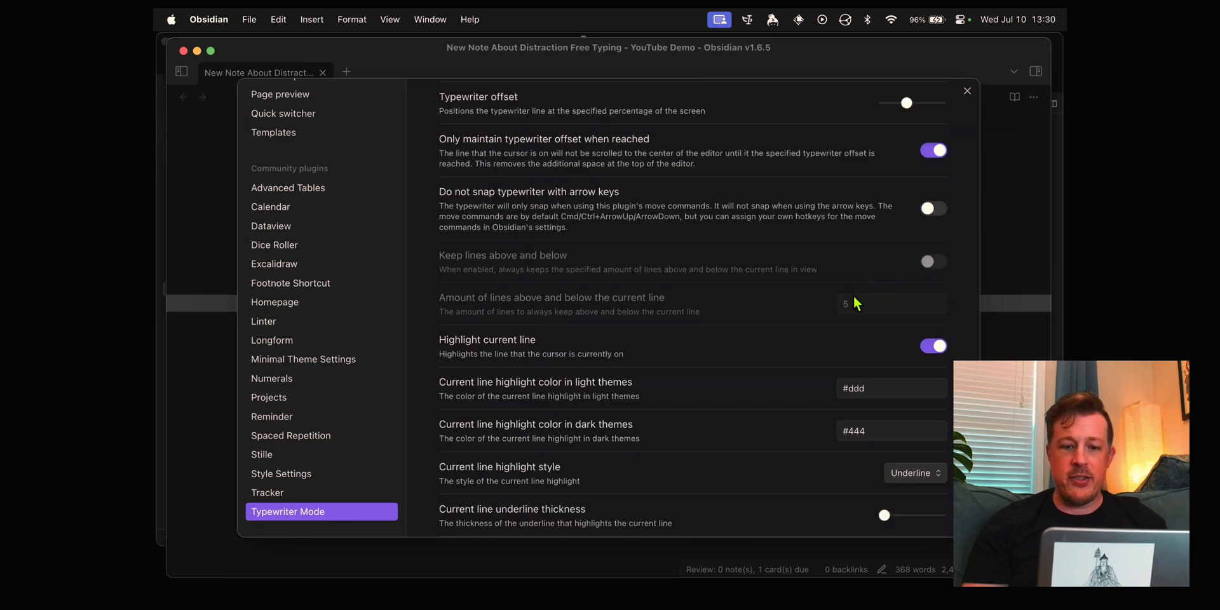
scroll(844, 313, "down", 4)
Close settings, type 'See whether' in the note, and reopen settings.
mouse_move(892, 123)
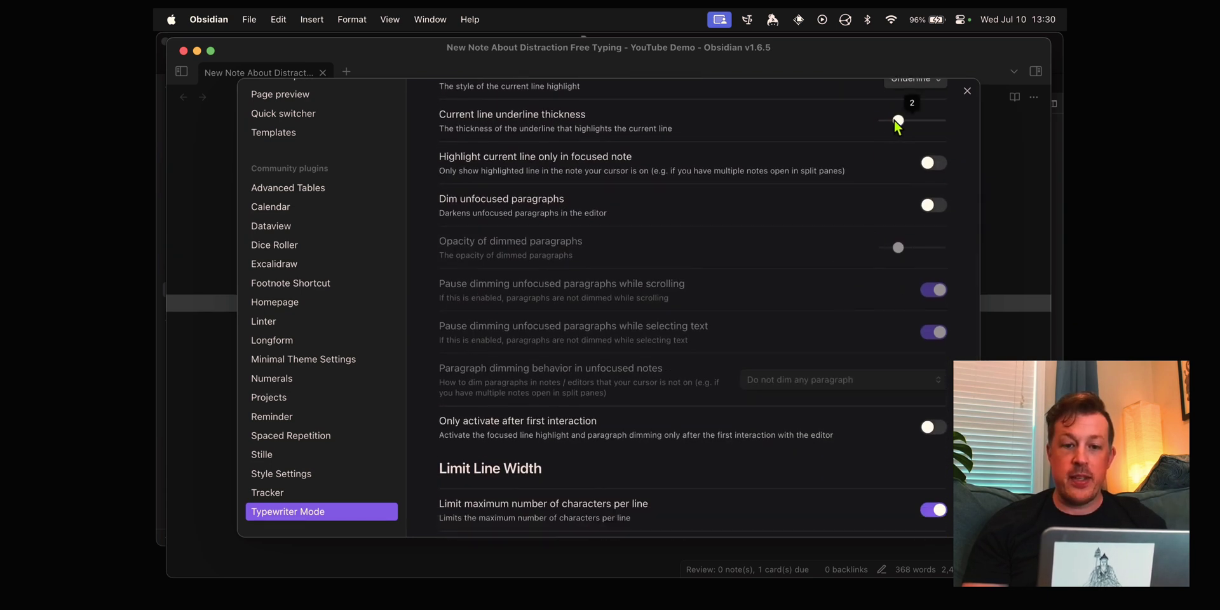
left_click(967, 92)
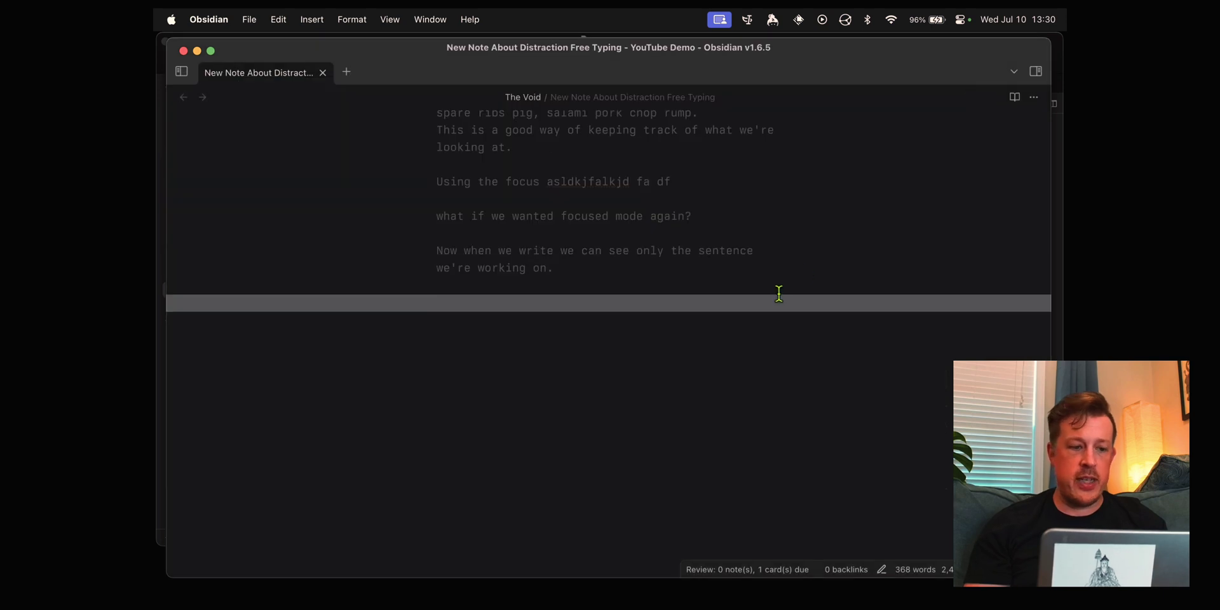
type("See whether")
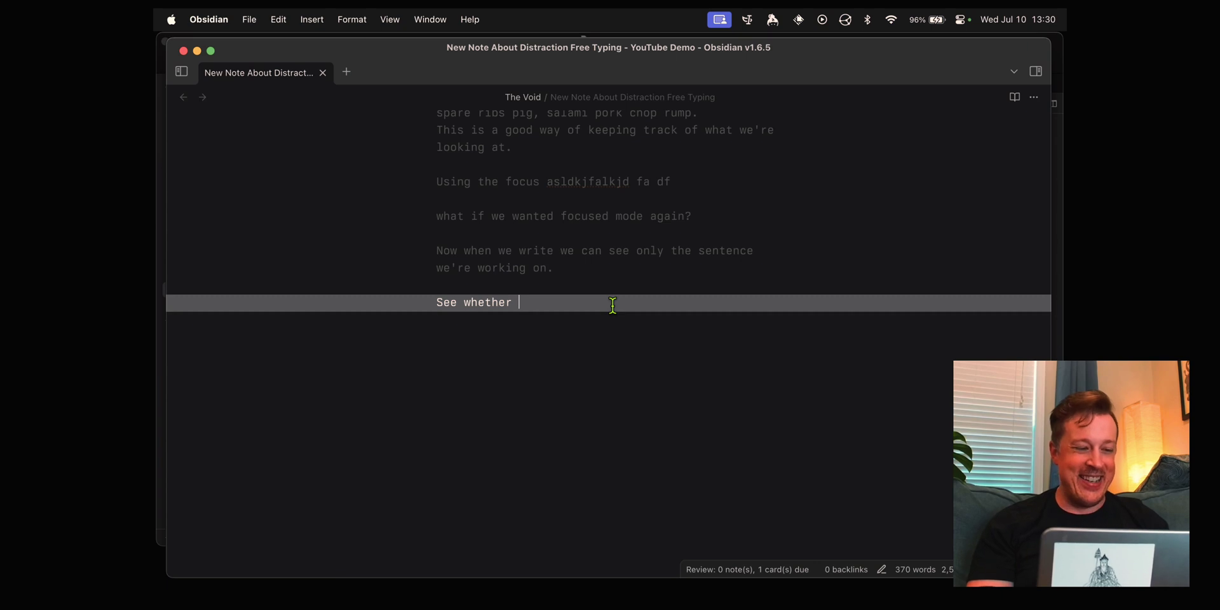
key("super+comma")
Find Stille among the installed community plugins, switch it off, and close settings.
scroll(331, 382, "down", 10)
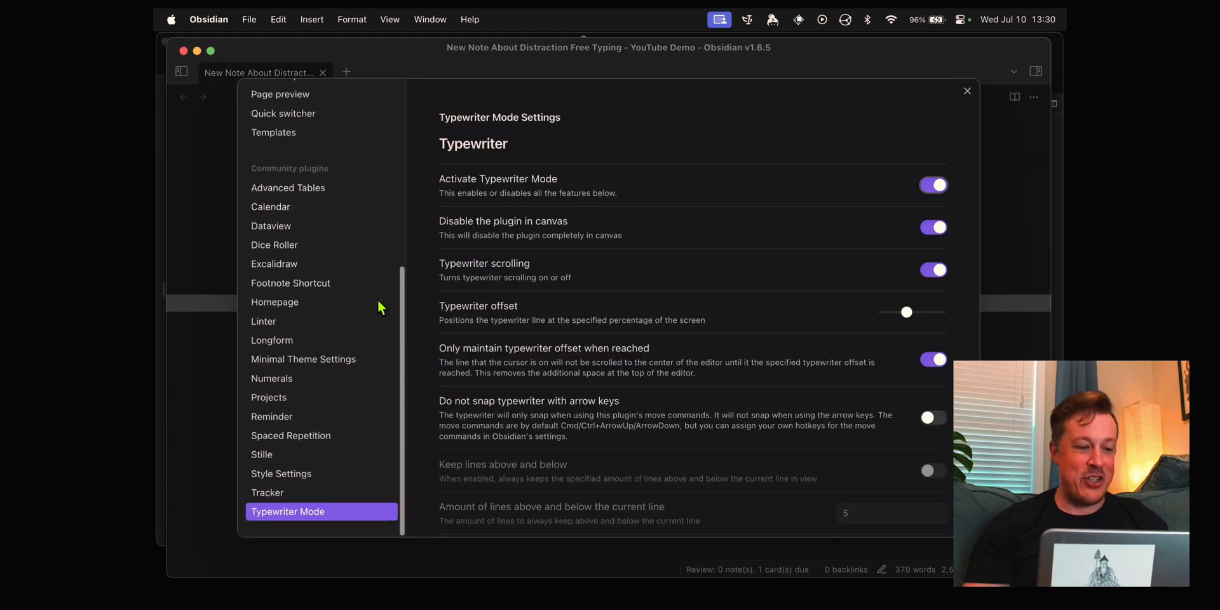
left_click(327, 454)
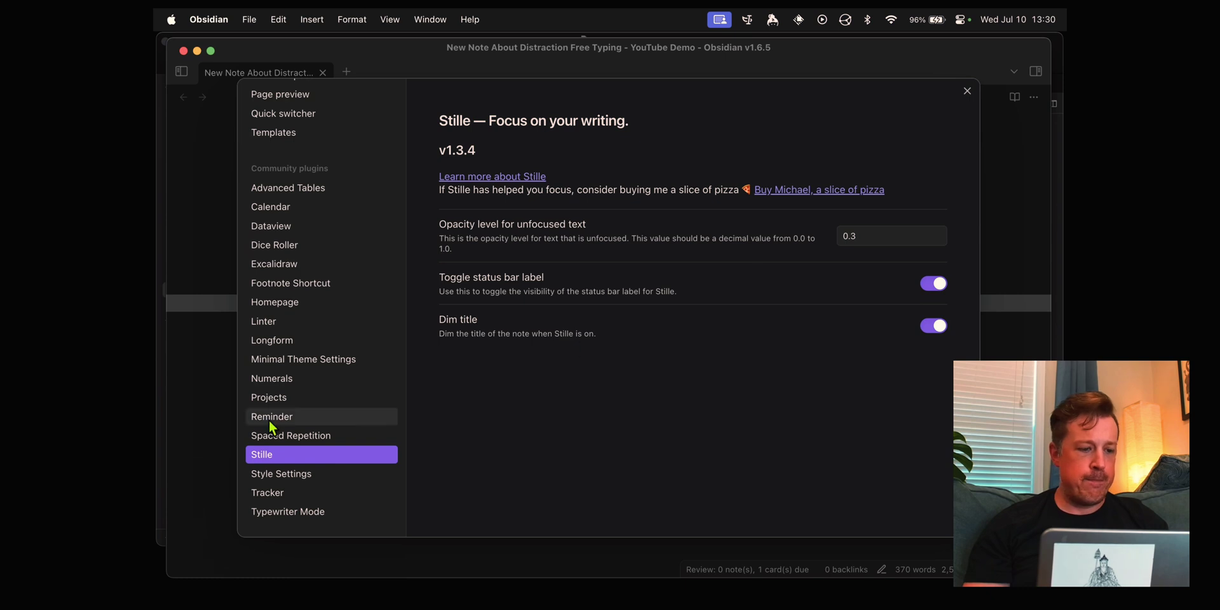
scroll(284, 448, "up", 3)
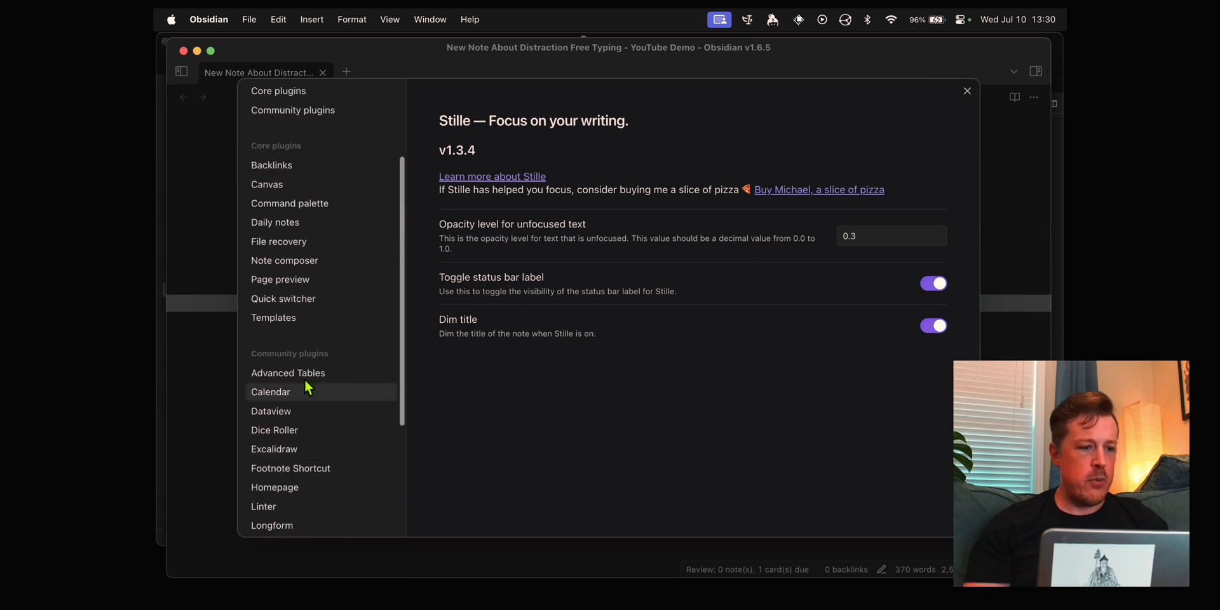
left_click(310, 112)
left_click(883, 283)
type("stille")
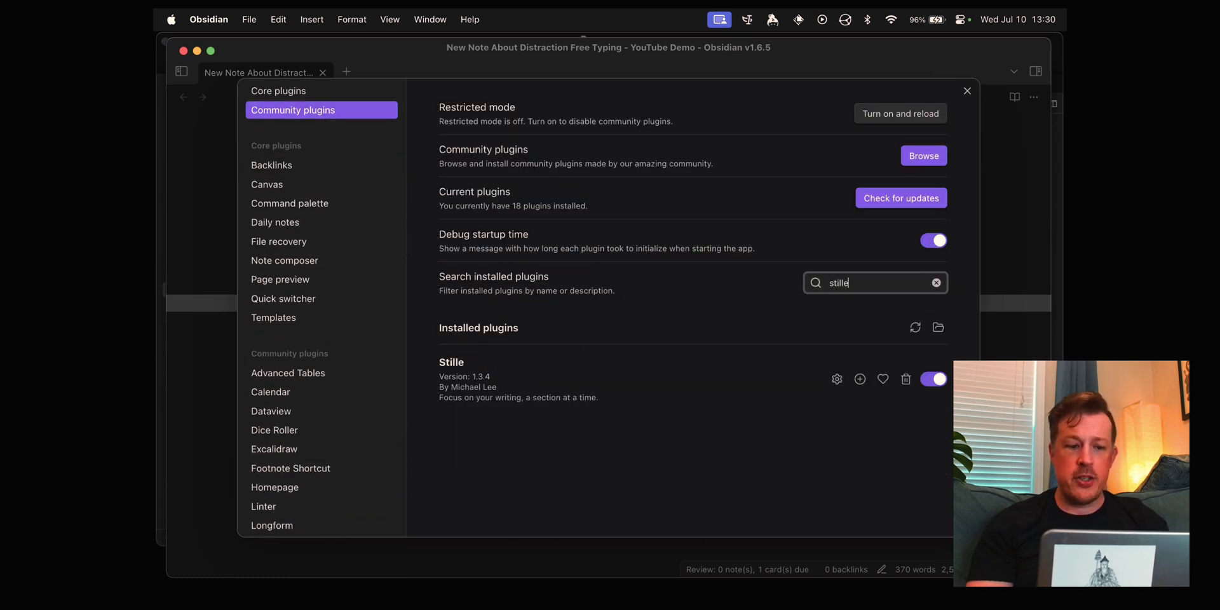
left_click(933, 379)
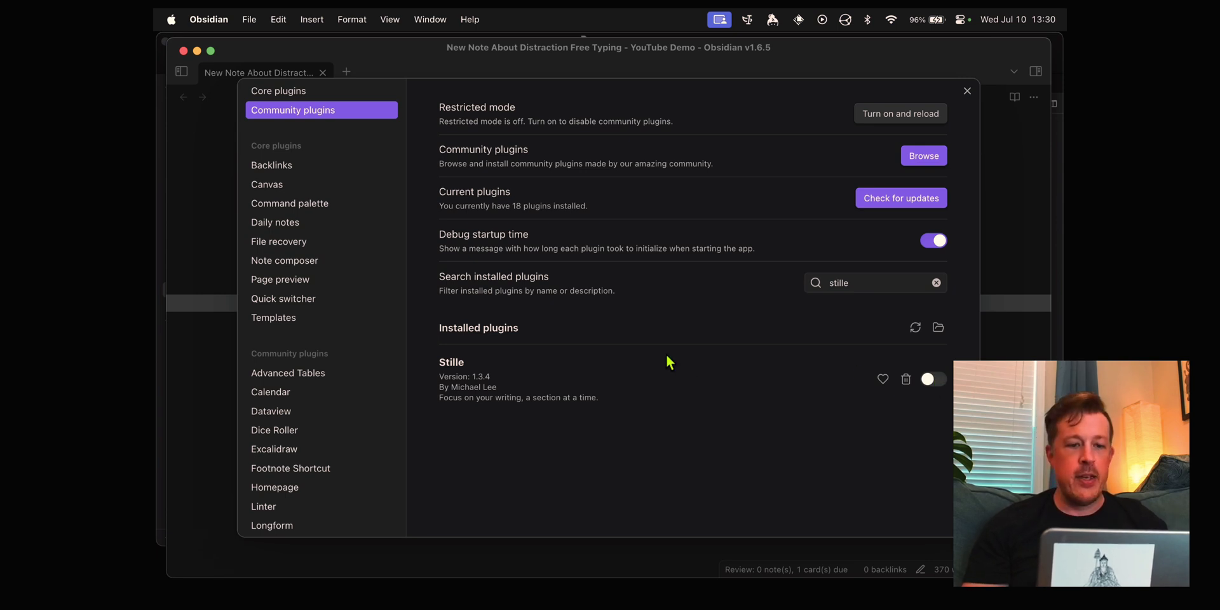
left_click(967, 91)
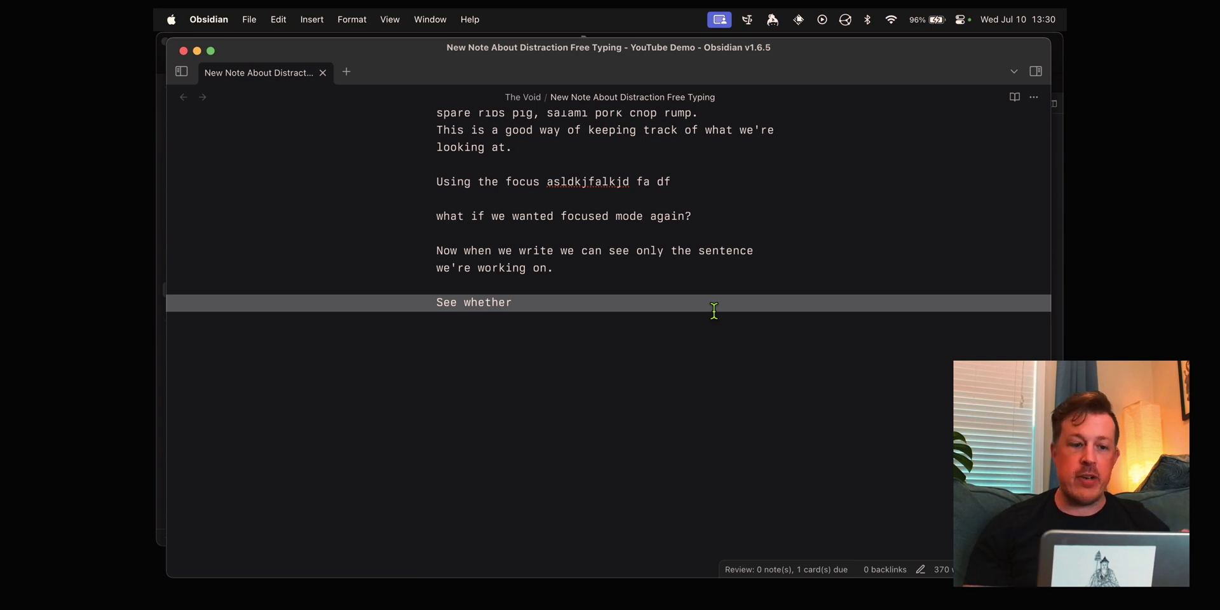
Continue the 'See whether' line with 'Because we still have a lot of distractios in our interface.'.
type("Be")
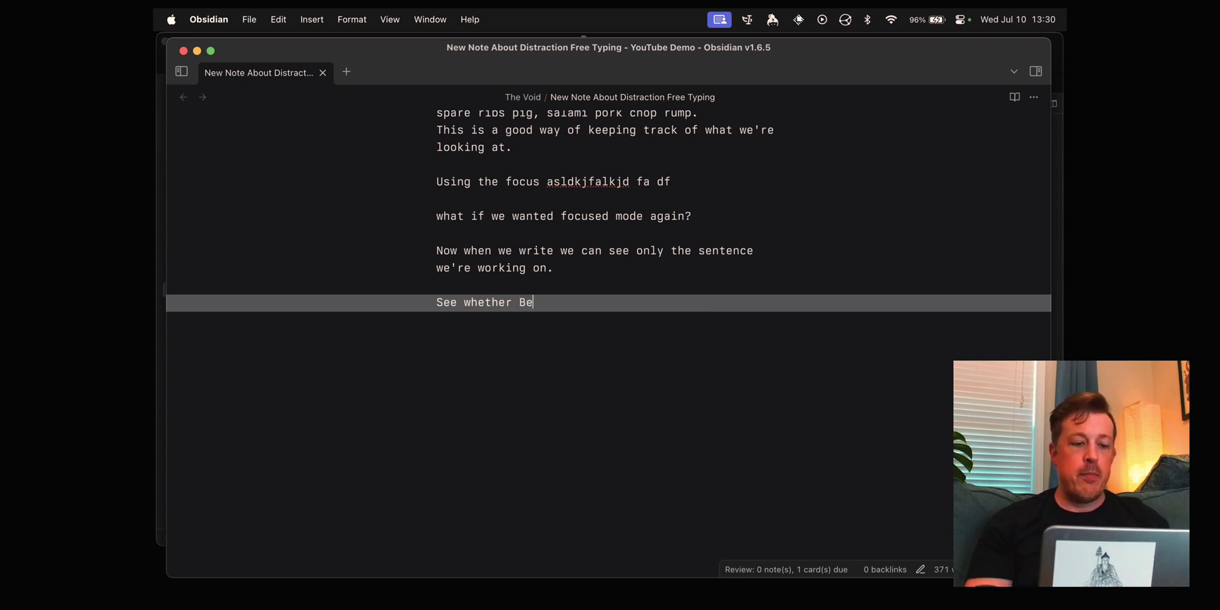
type("cause we still have a lot of dist")
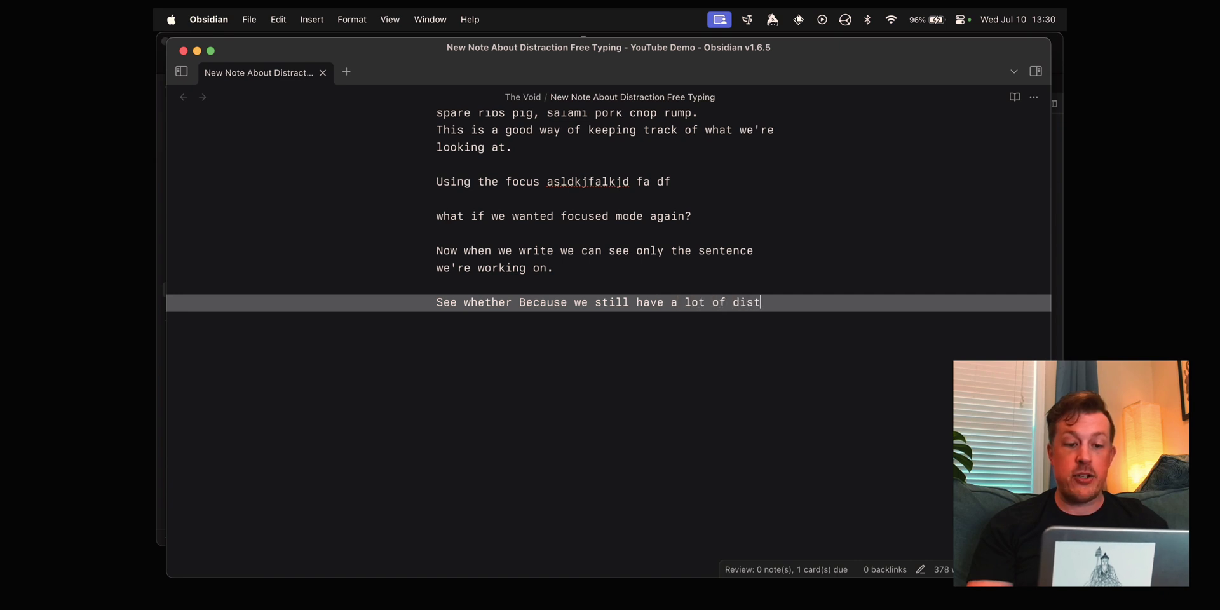
type("ios in our interface.")
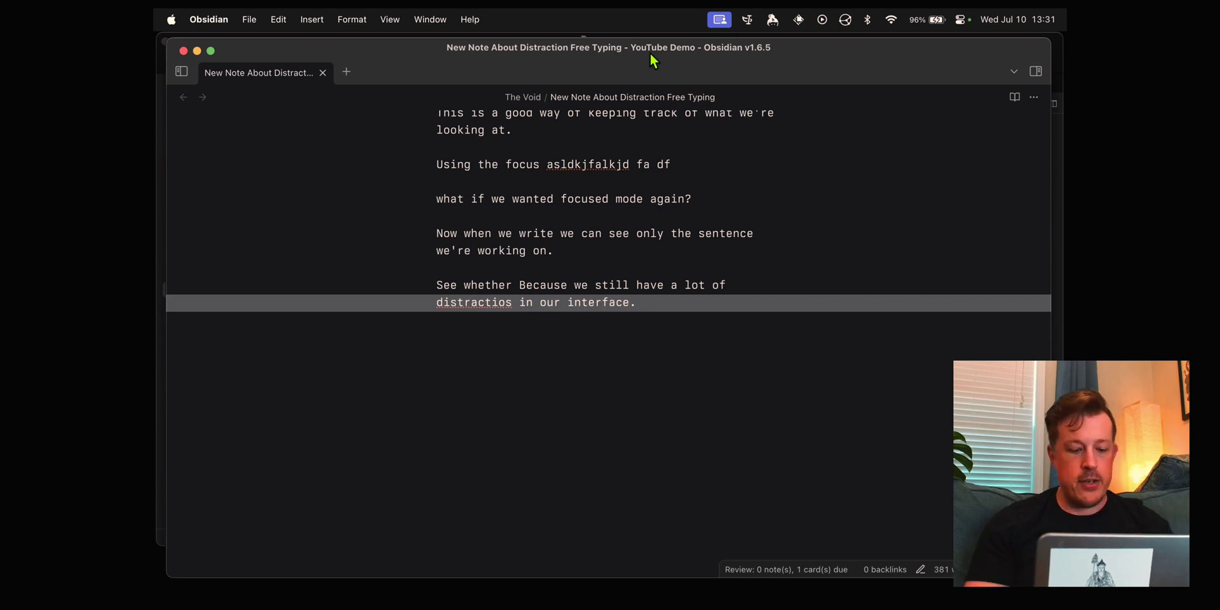
Search the community plugin browser for 'fullscre', install Fullscreen Focus Mode, and go back.
key("super+comma")
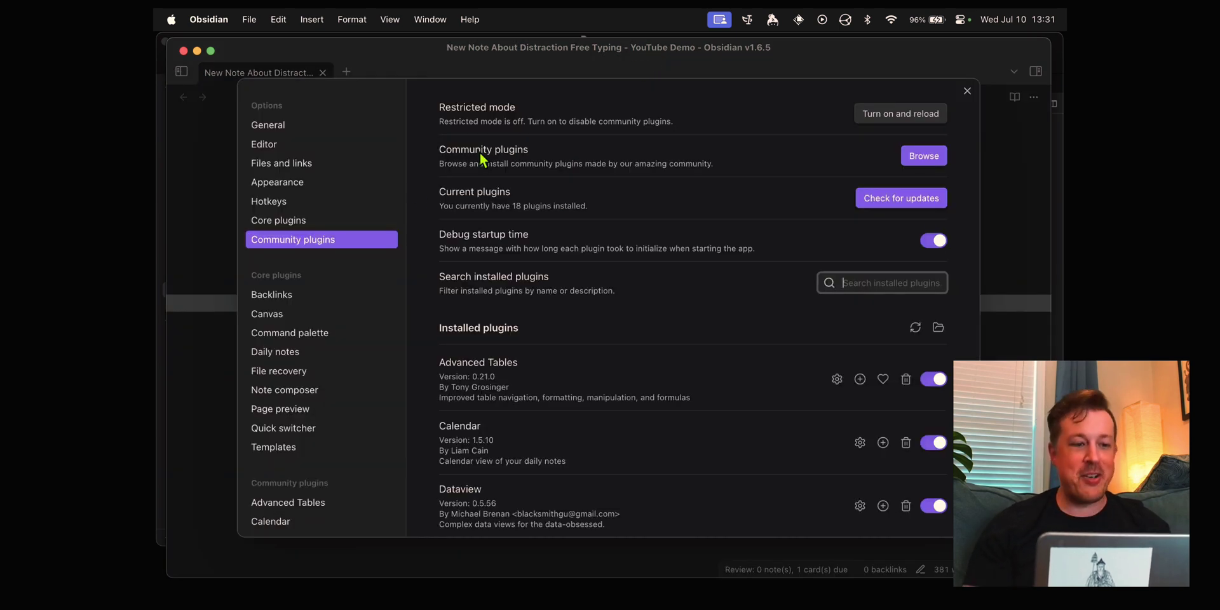
left_click(923, 156)
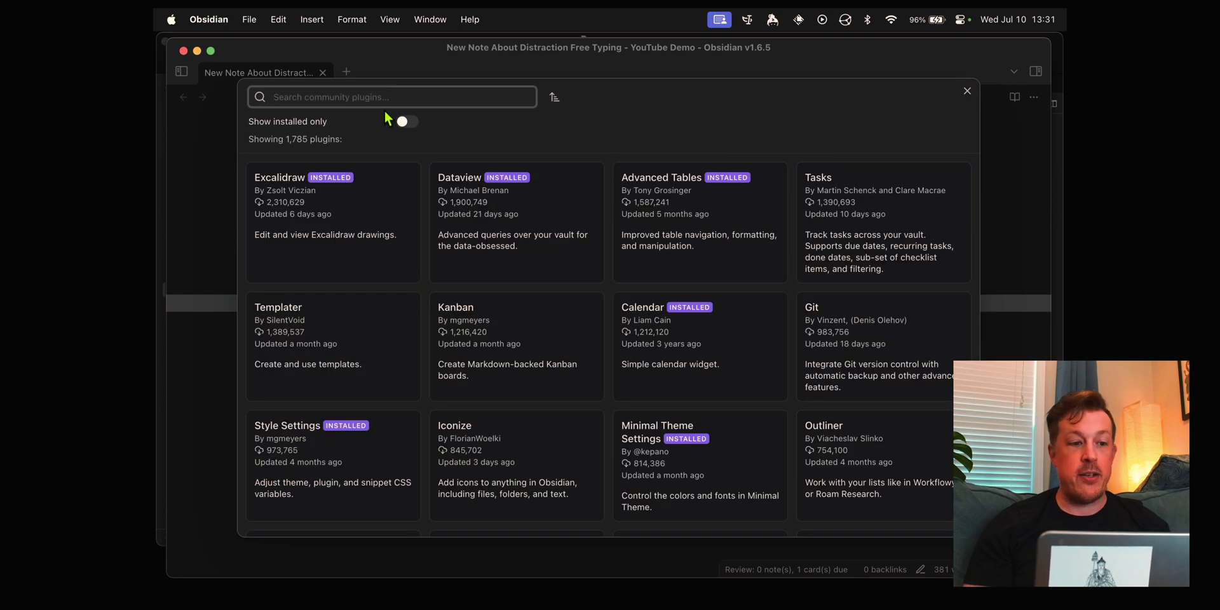
type("fullscre")
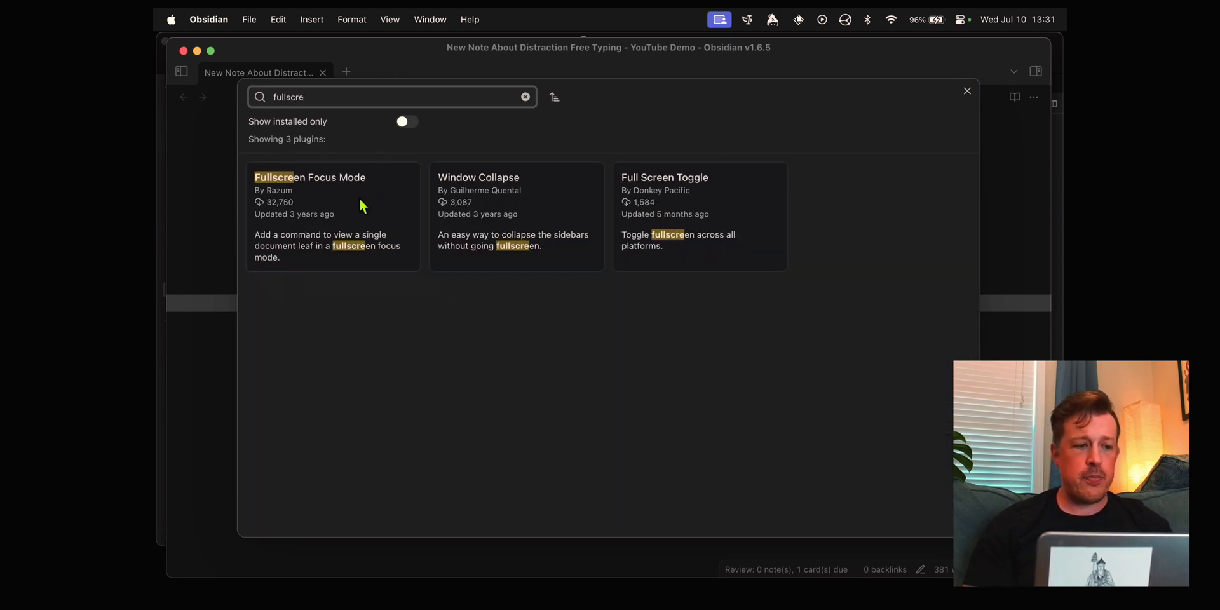
left_click(306, 222)
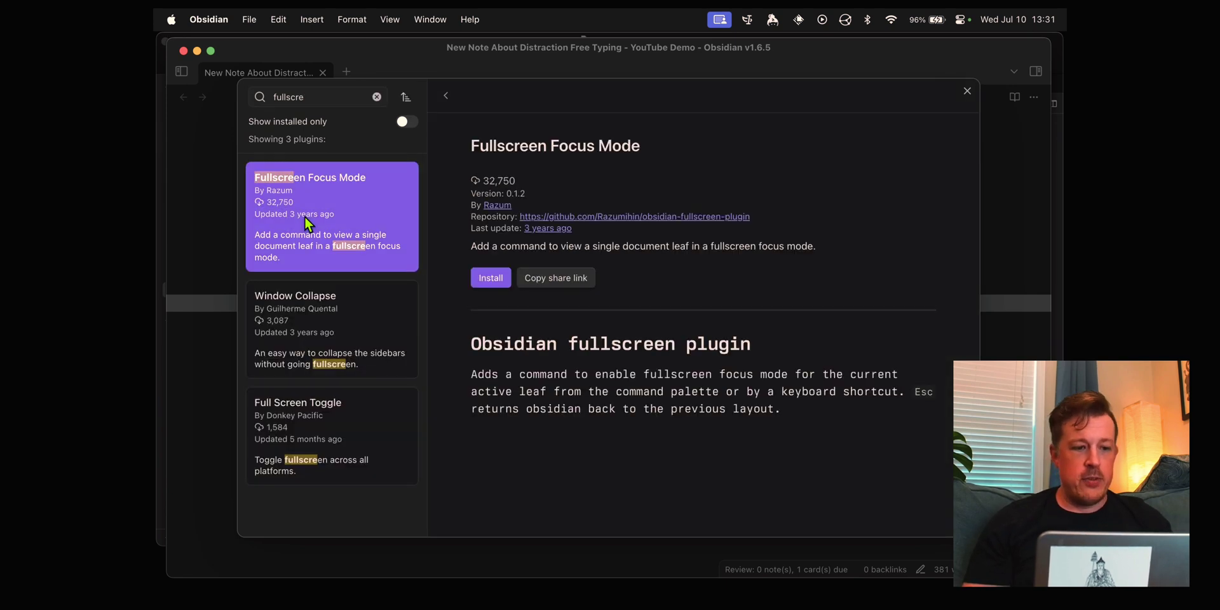
left_click(494, 277)
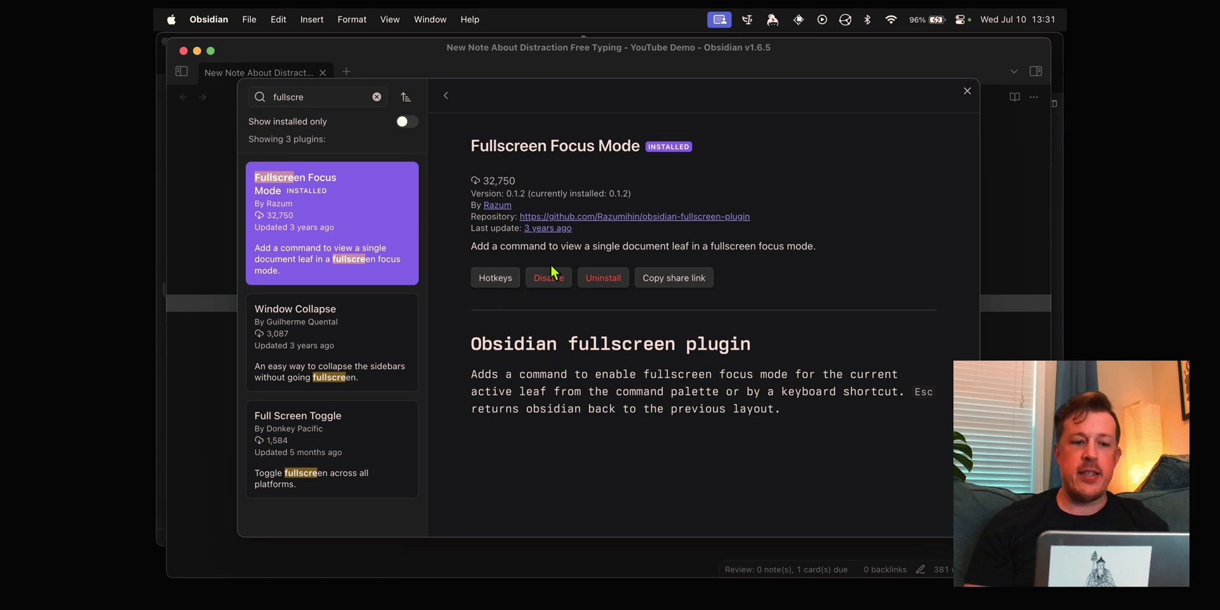
left_click(967, 91)
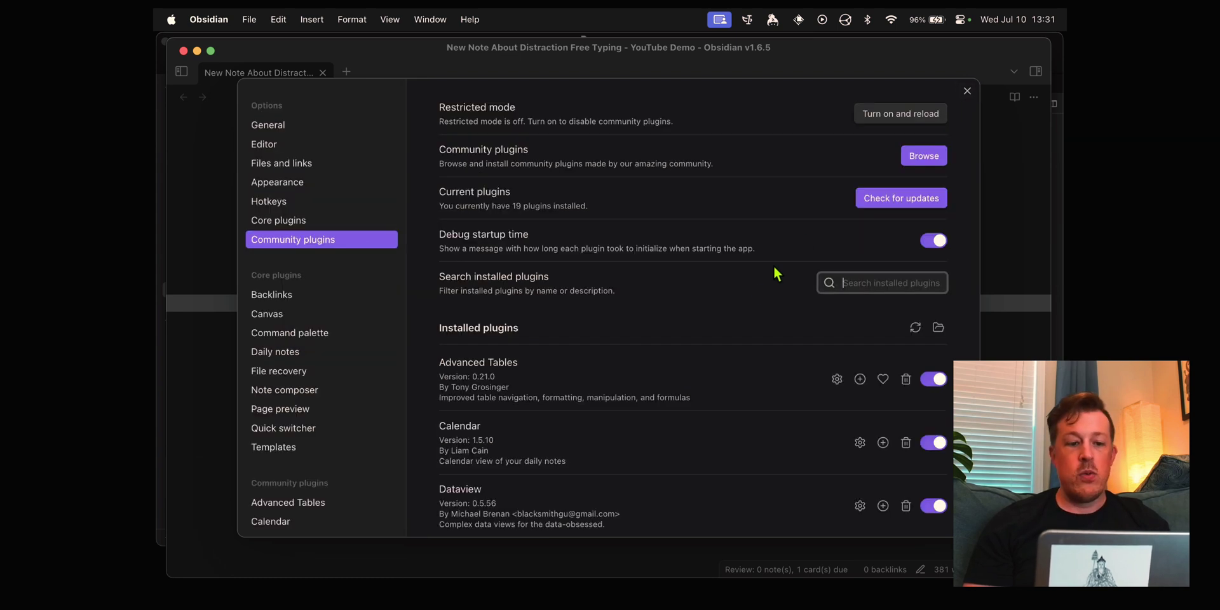
Close settings and run the Fullscreen focus mode command on the note.
left_click(967, 90)
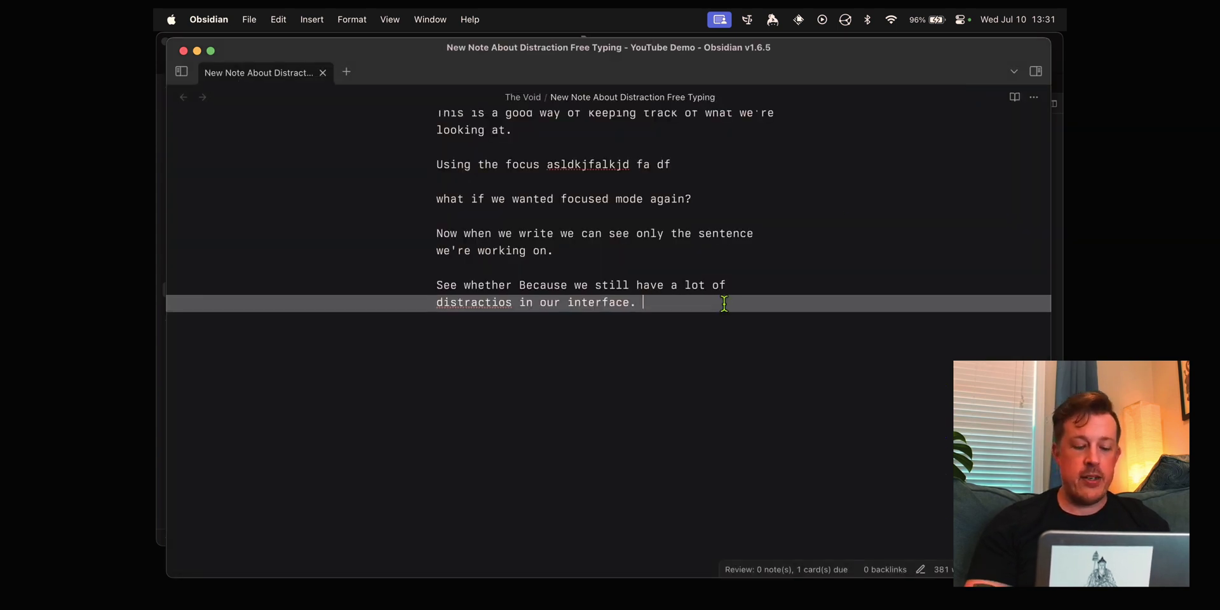
key("super+p")
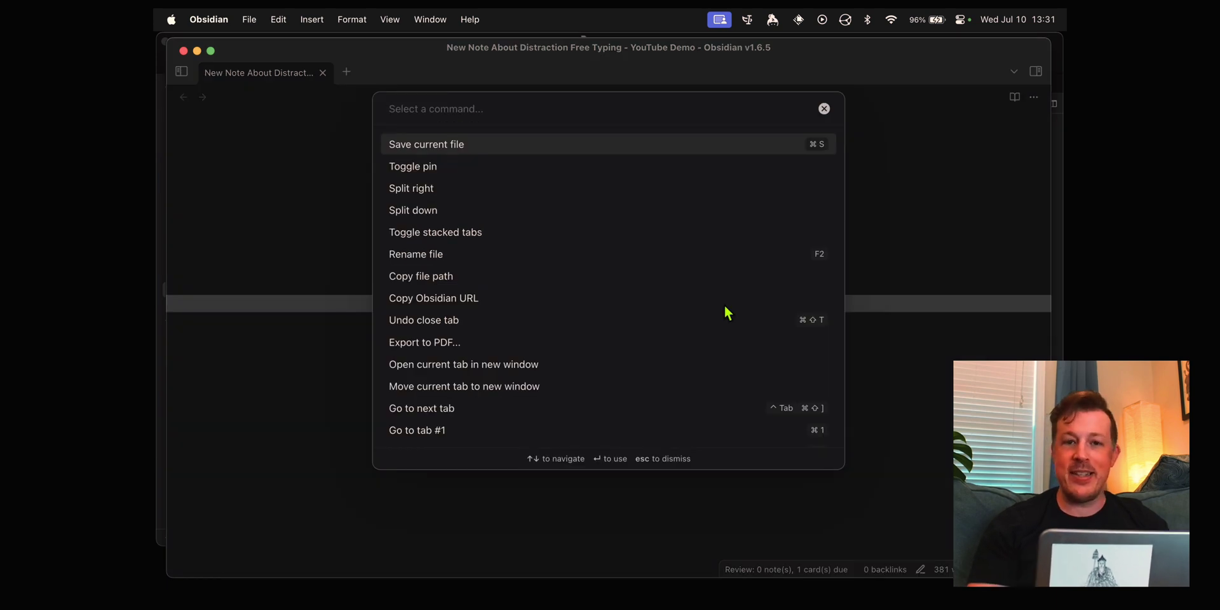
type("full")
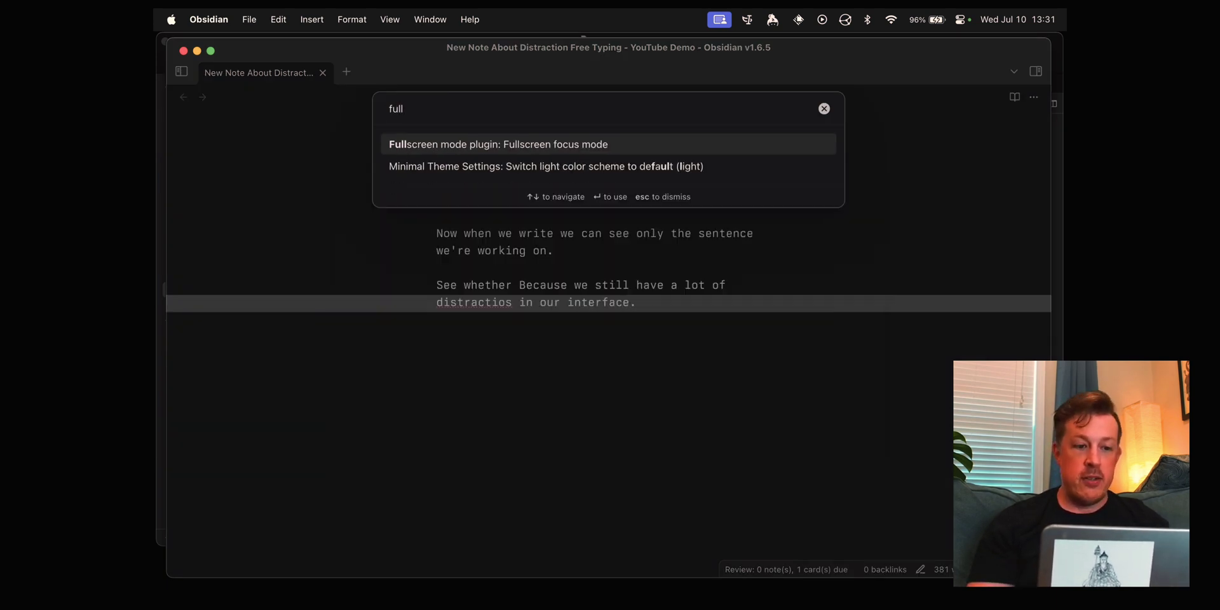
key("Return")
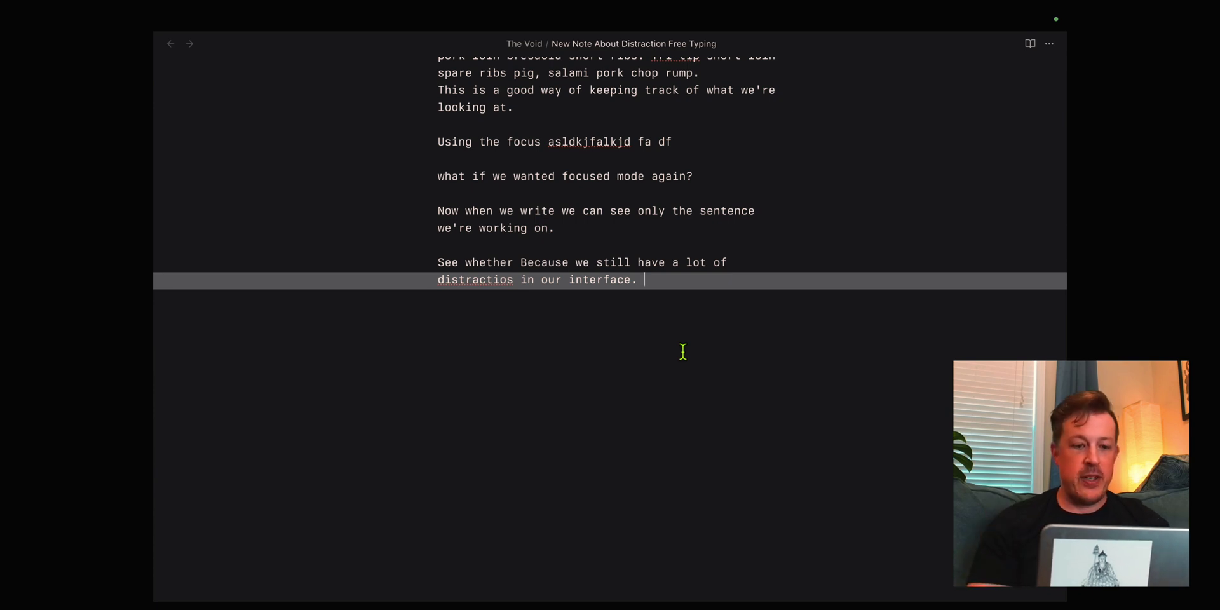
Add the line 'And now we can type to our heart's content.' and reopen plugin settings.
key("Return")
key("Return")
type("And now ")
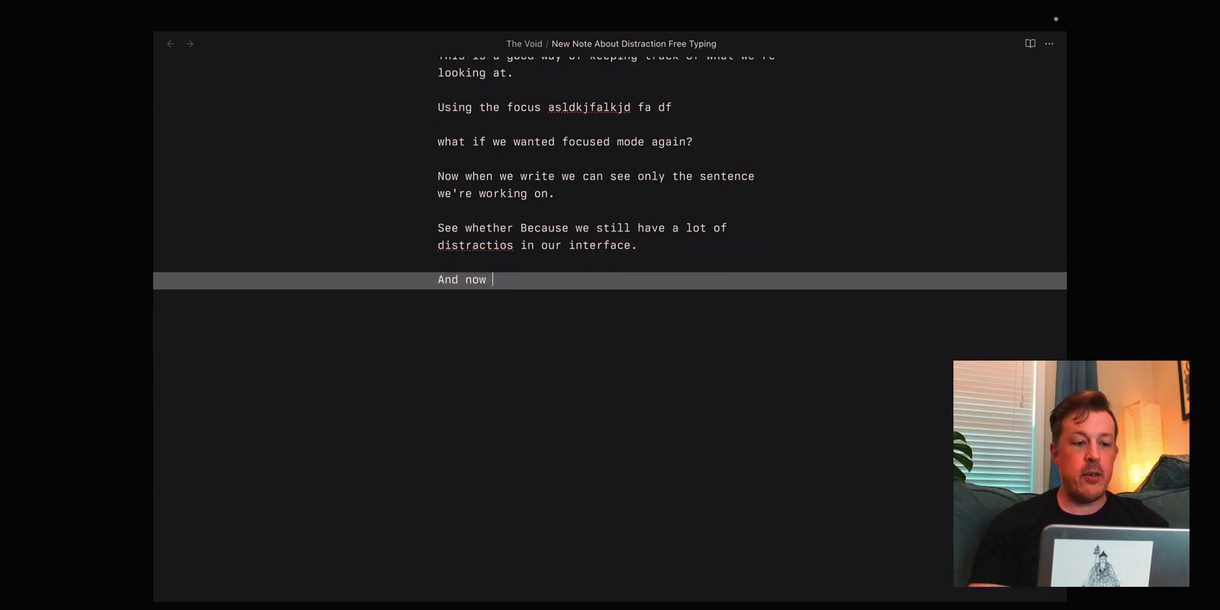
type("we can type to ou")
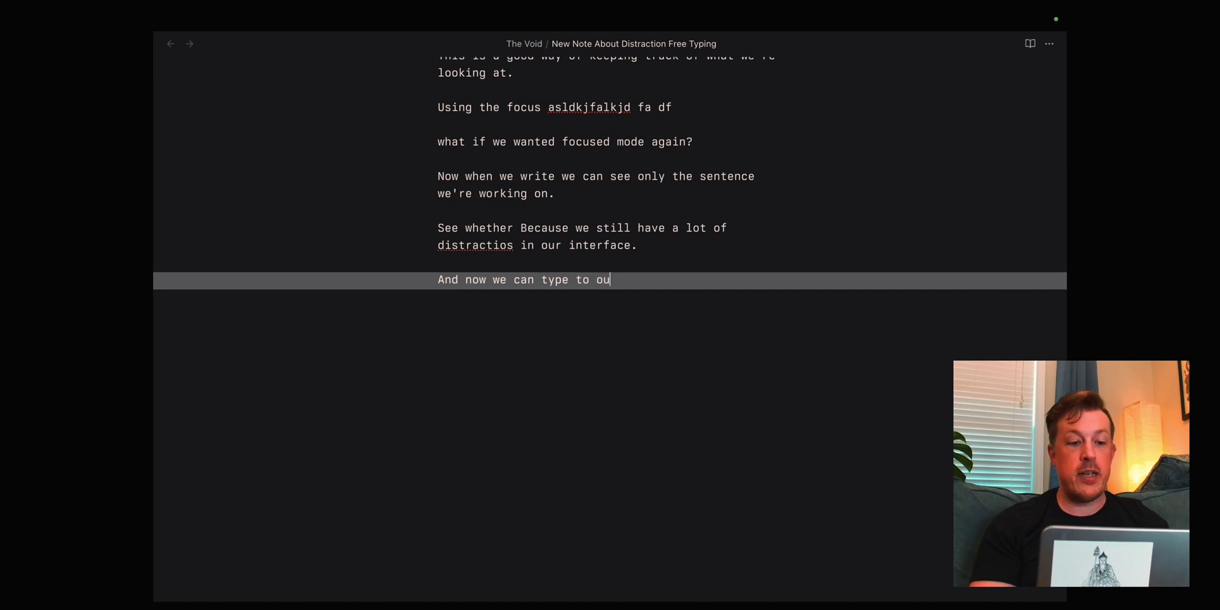
type("r heart's content.")
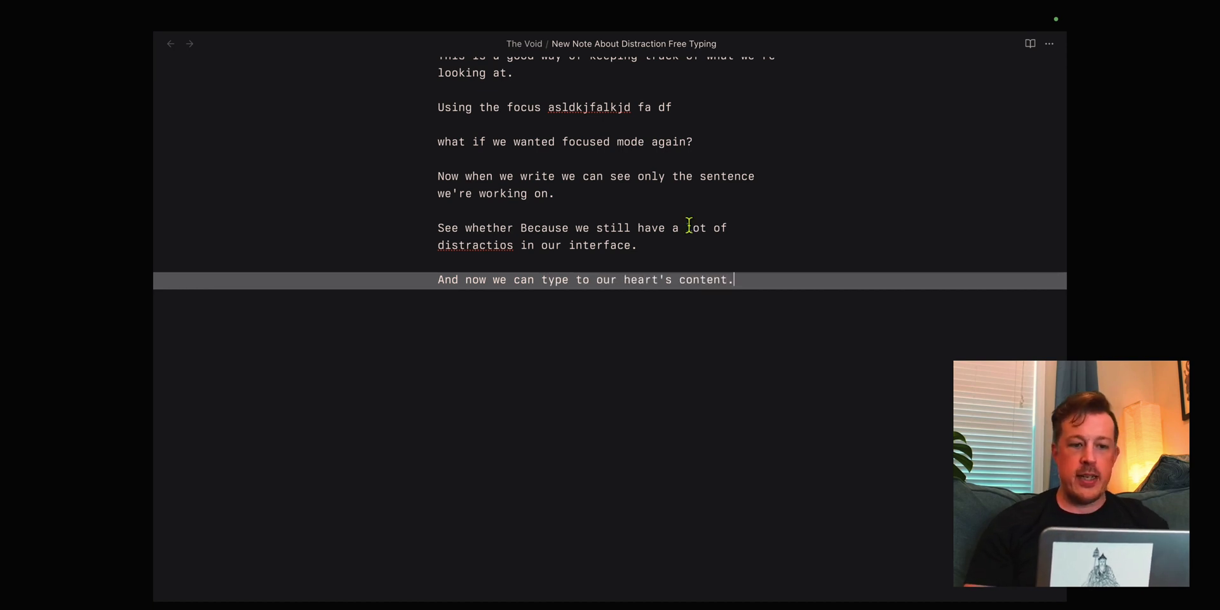
key("ctrl+comma")
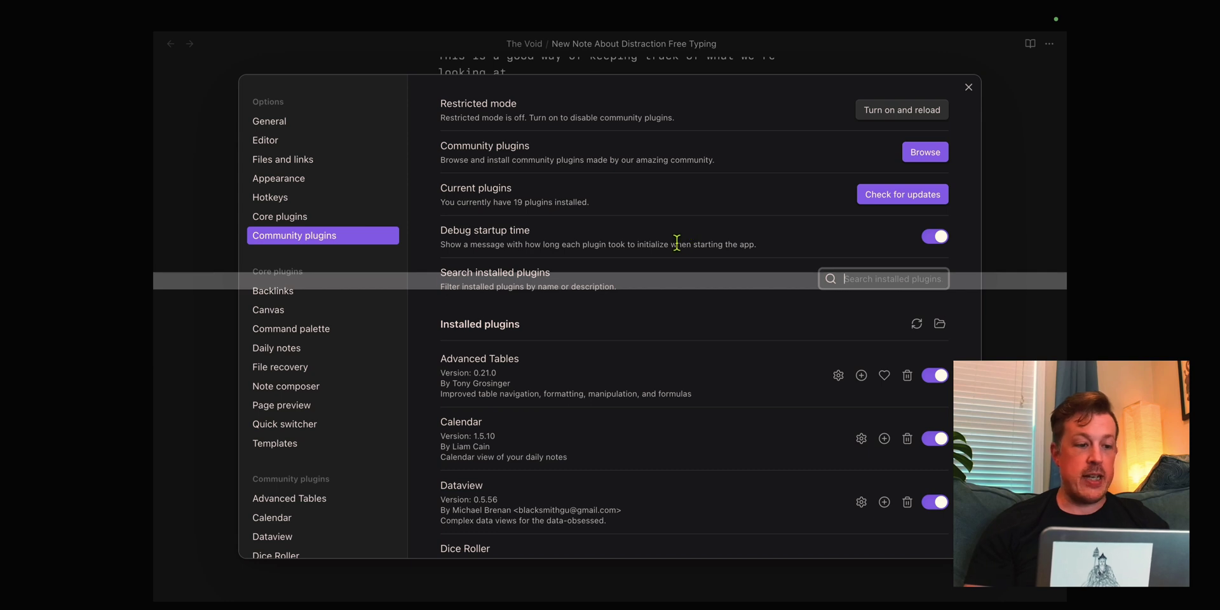
Turn on 'Dim unfocused paragraphs' in the Typewriter Mode plugin settings, found by searching 'typ'.
scroll(341, 283, "down", 8)
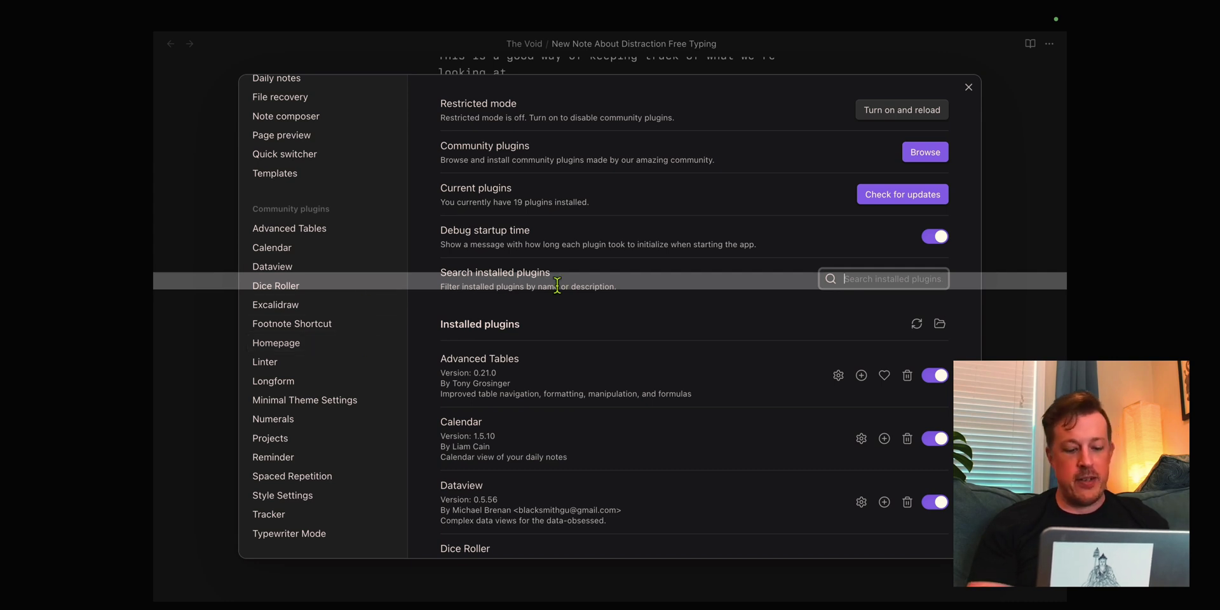
type("typ")
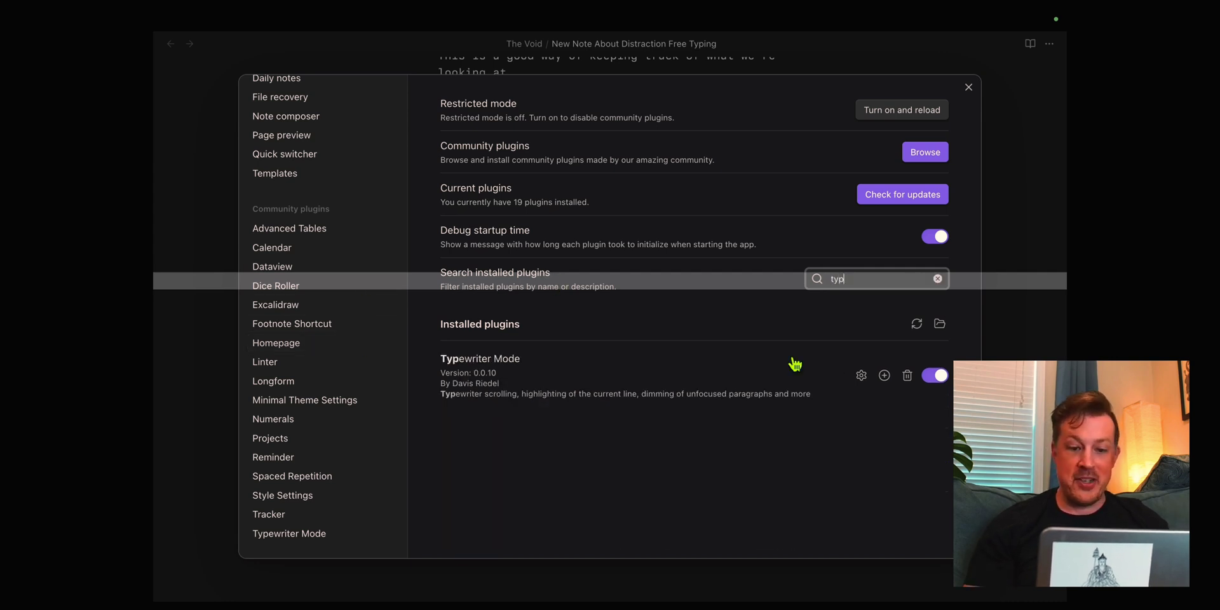
left_click(861, 375)
scroll(695, 292, "down", 5)
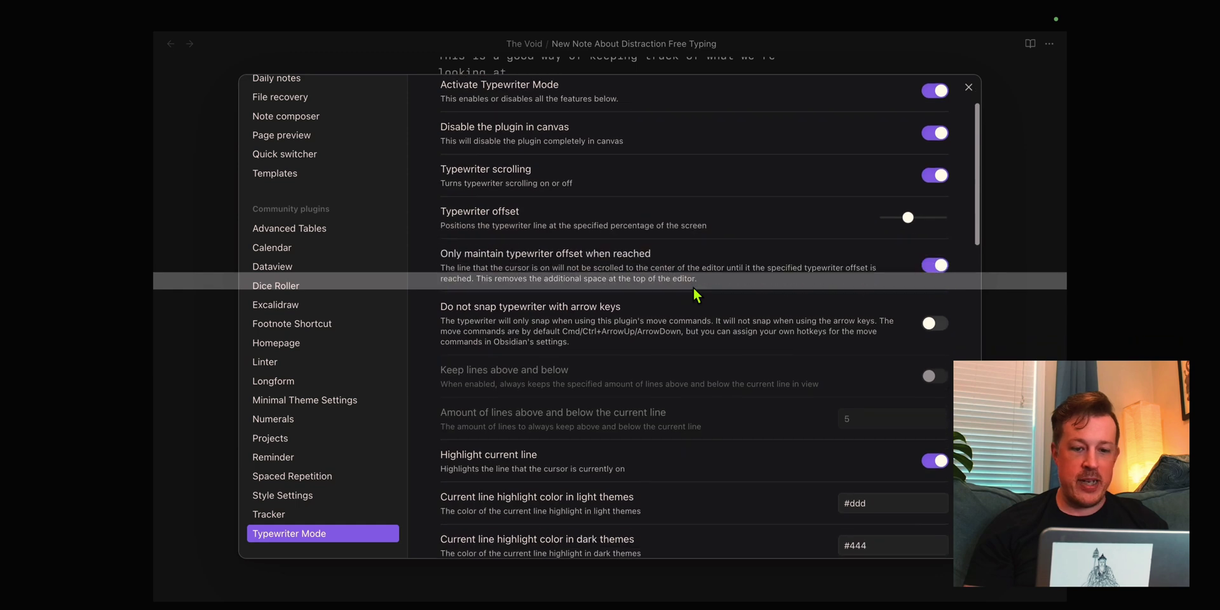
scroll(692, 287, "down", 3)
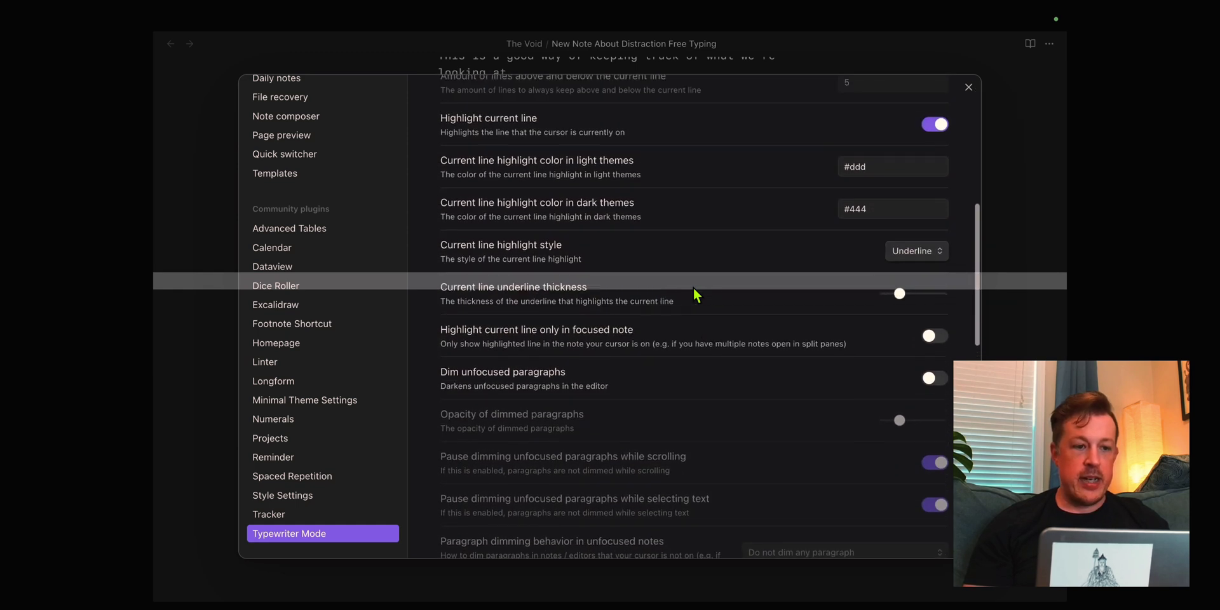
scroll(761, 138, "down", 3)
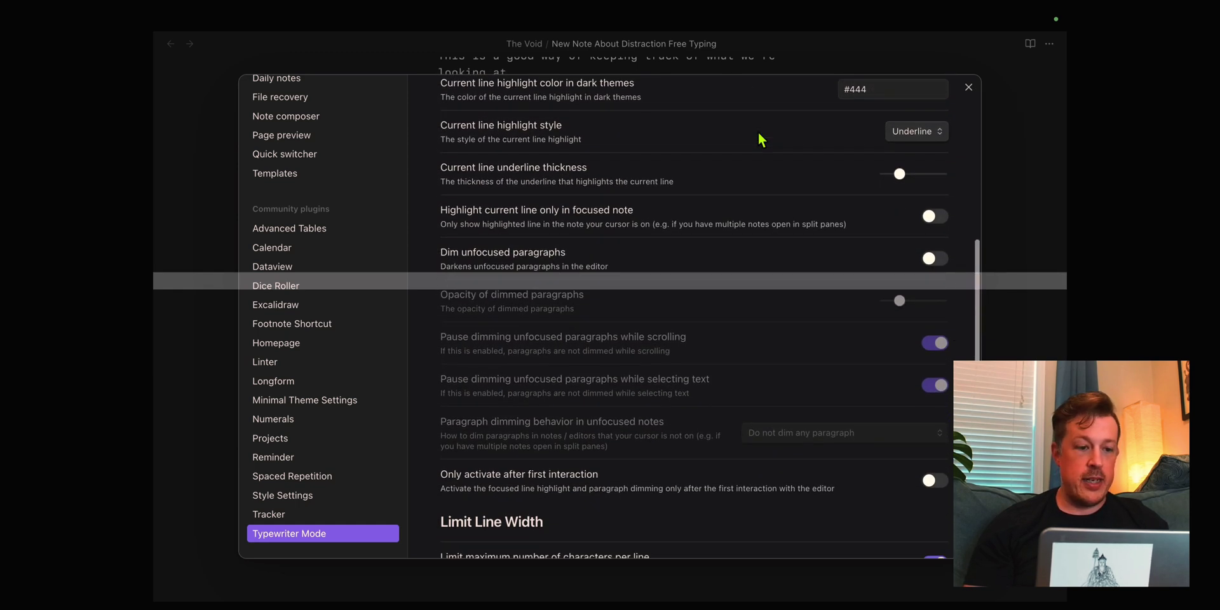
left_click(929, 184)
scroll(923, 194, "up", 5)
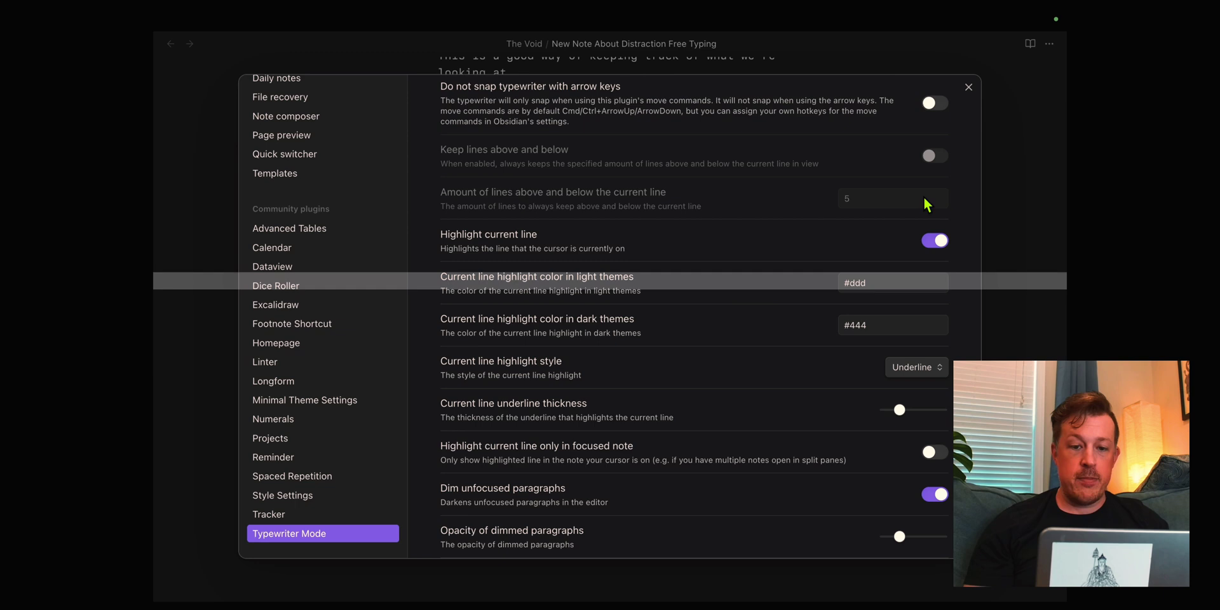
scroll(738, 282, "down", 4)
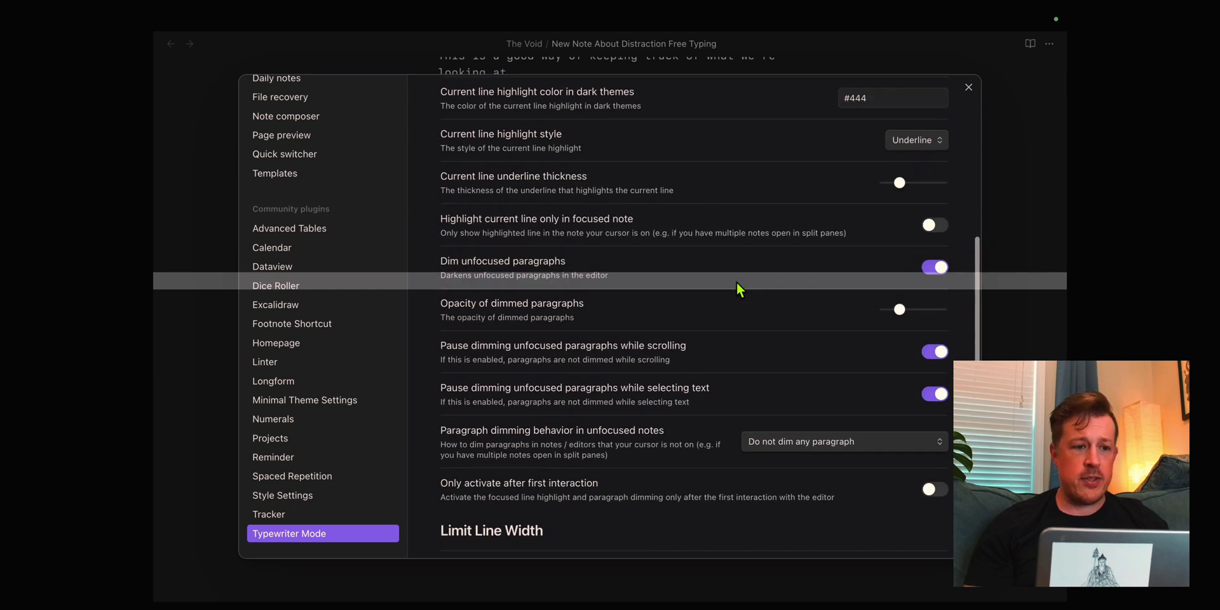
scroll(737, 287, "up", 3)
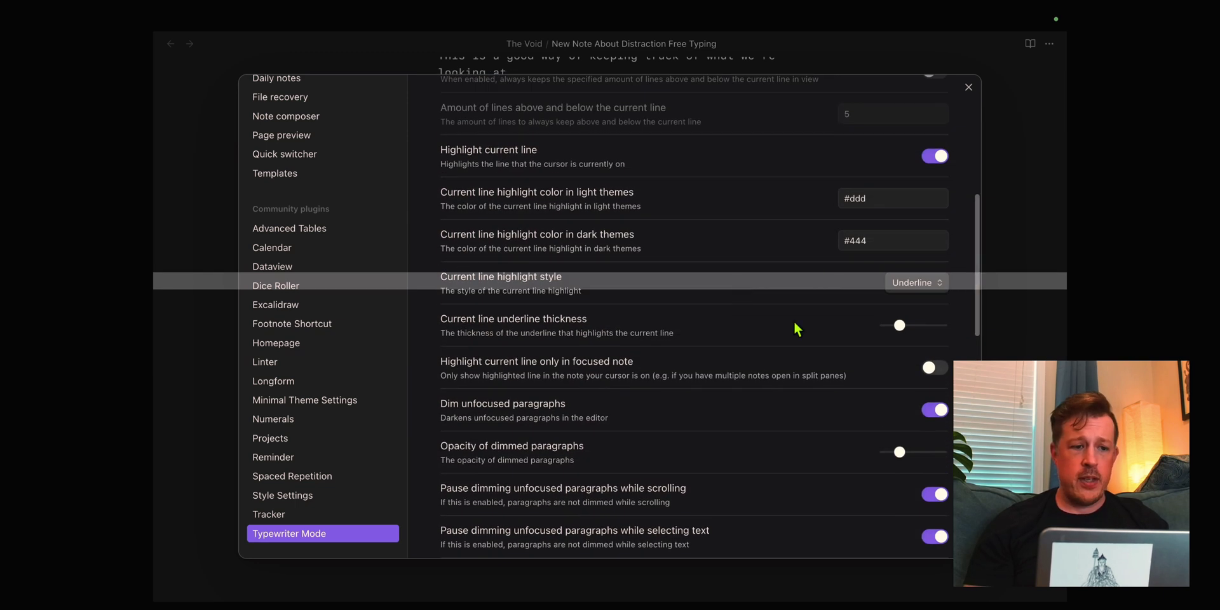
scroll(788, 330, "up", 3)
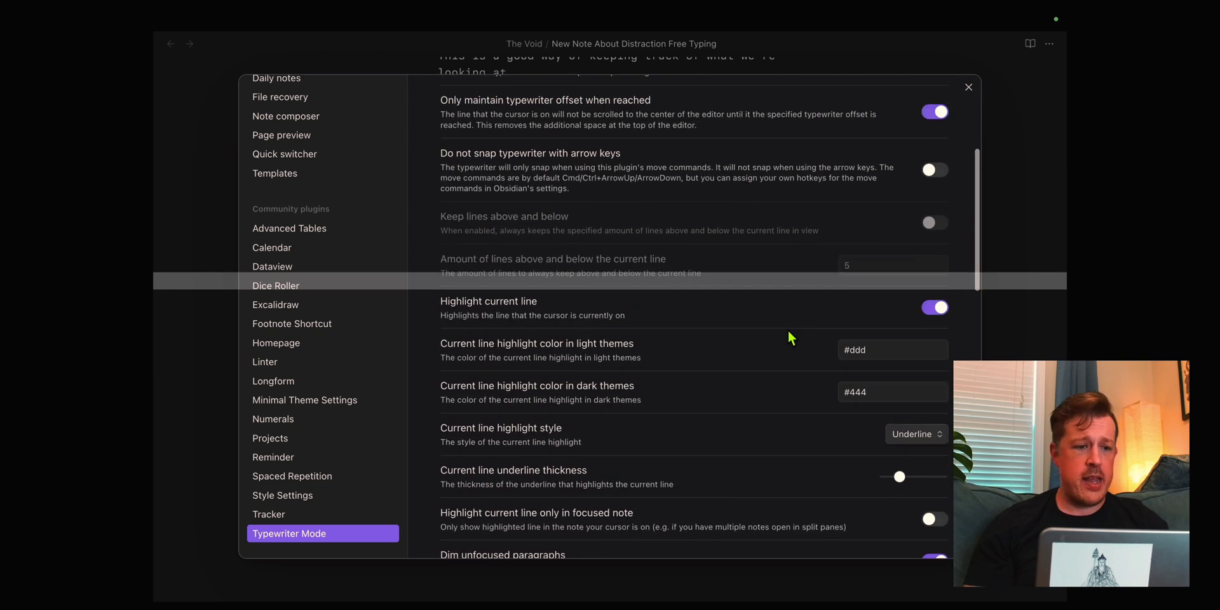
Back in the note, add the line "Now we only see what we're typing." followed by an empty line.
left_click(970, 89)
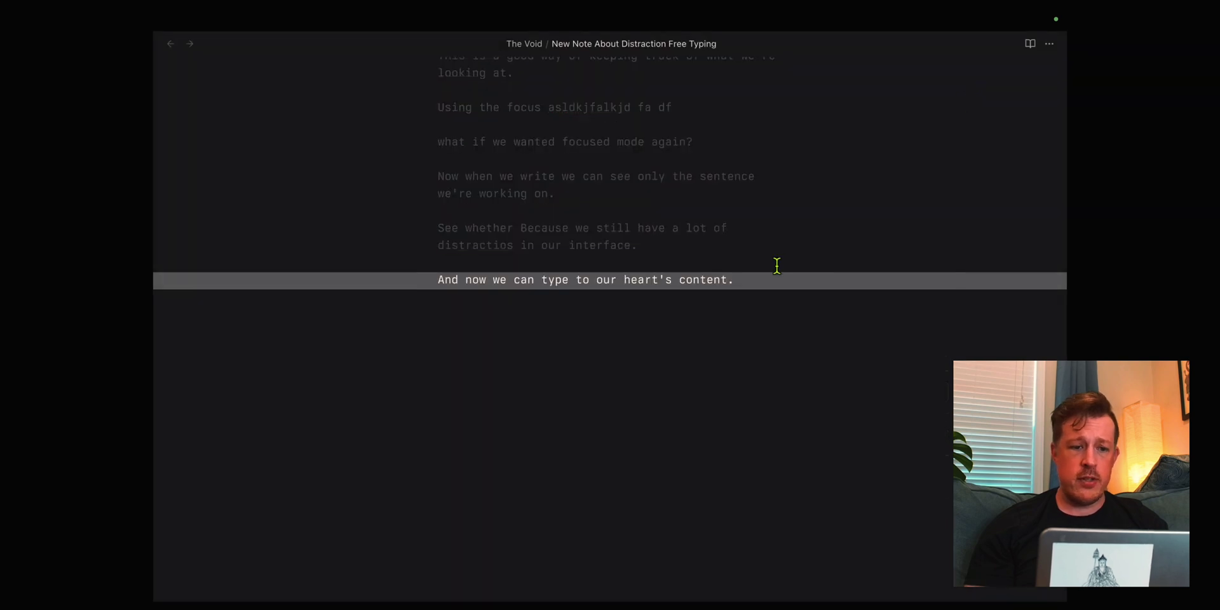
key("Return")
type("N")
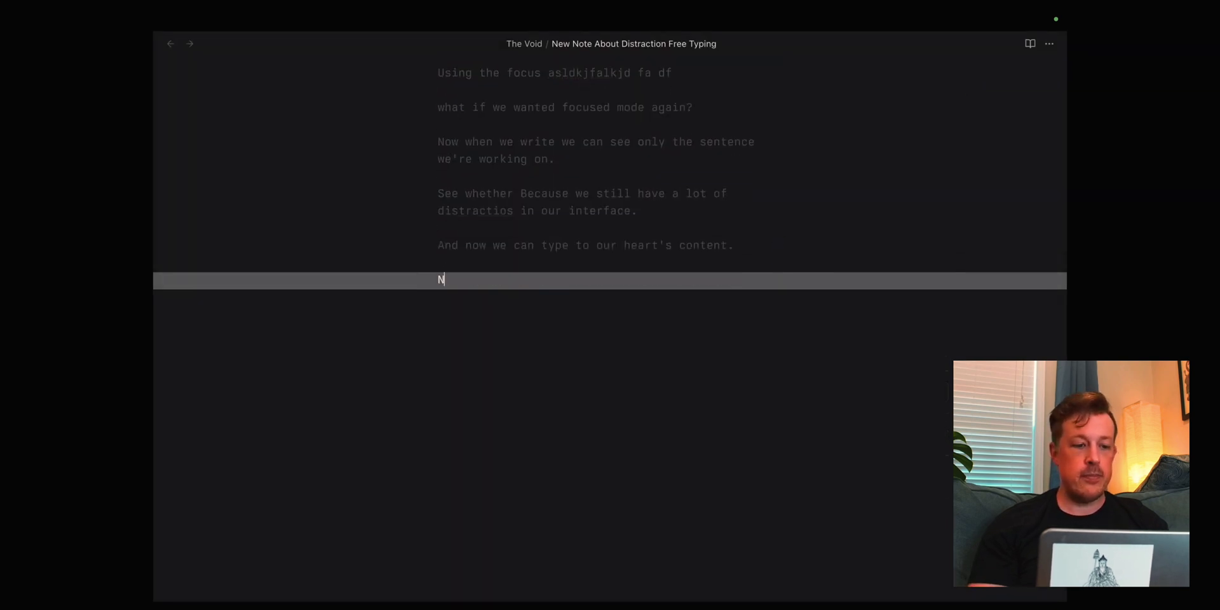
type("ow we only see what w")
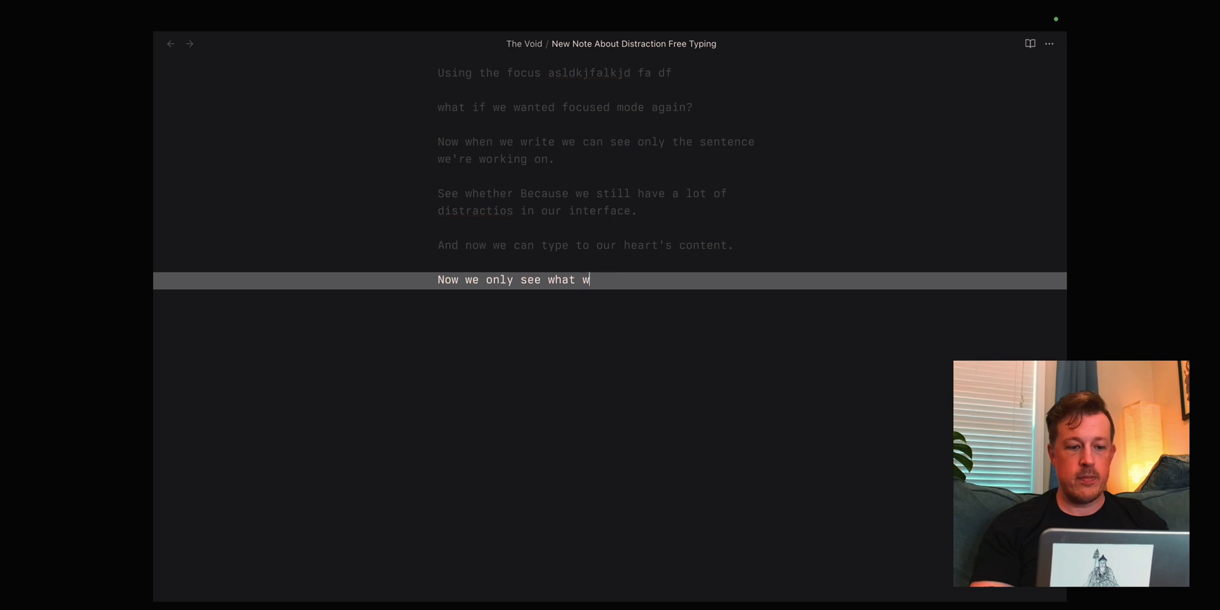
type("e're typing.")
key("Return")
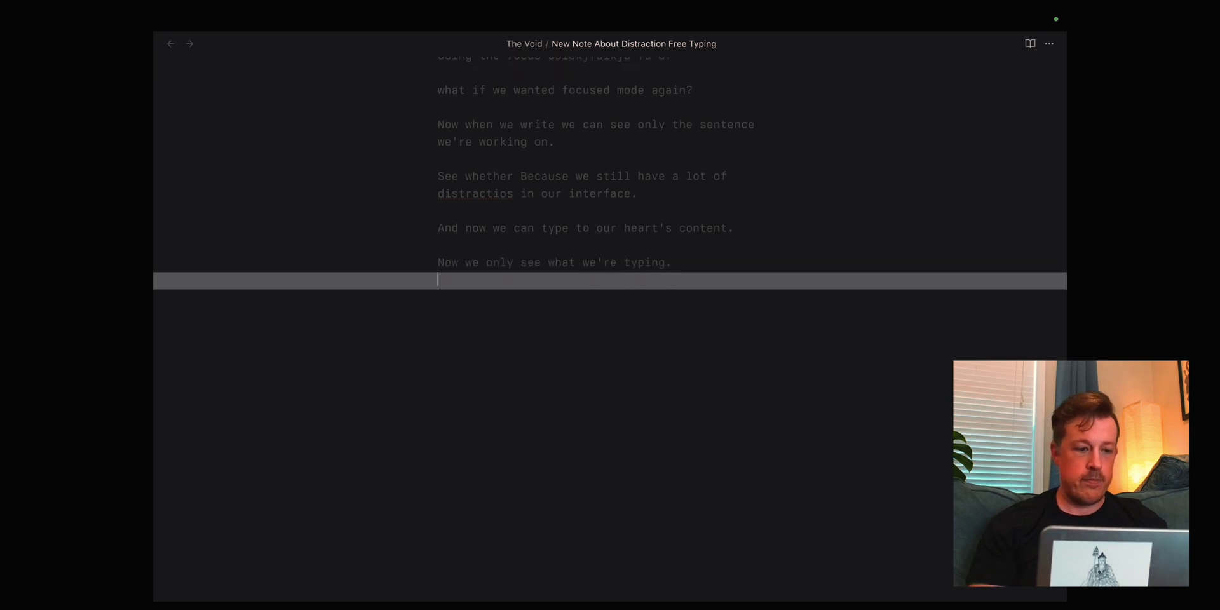